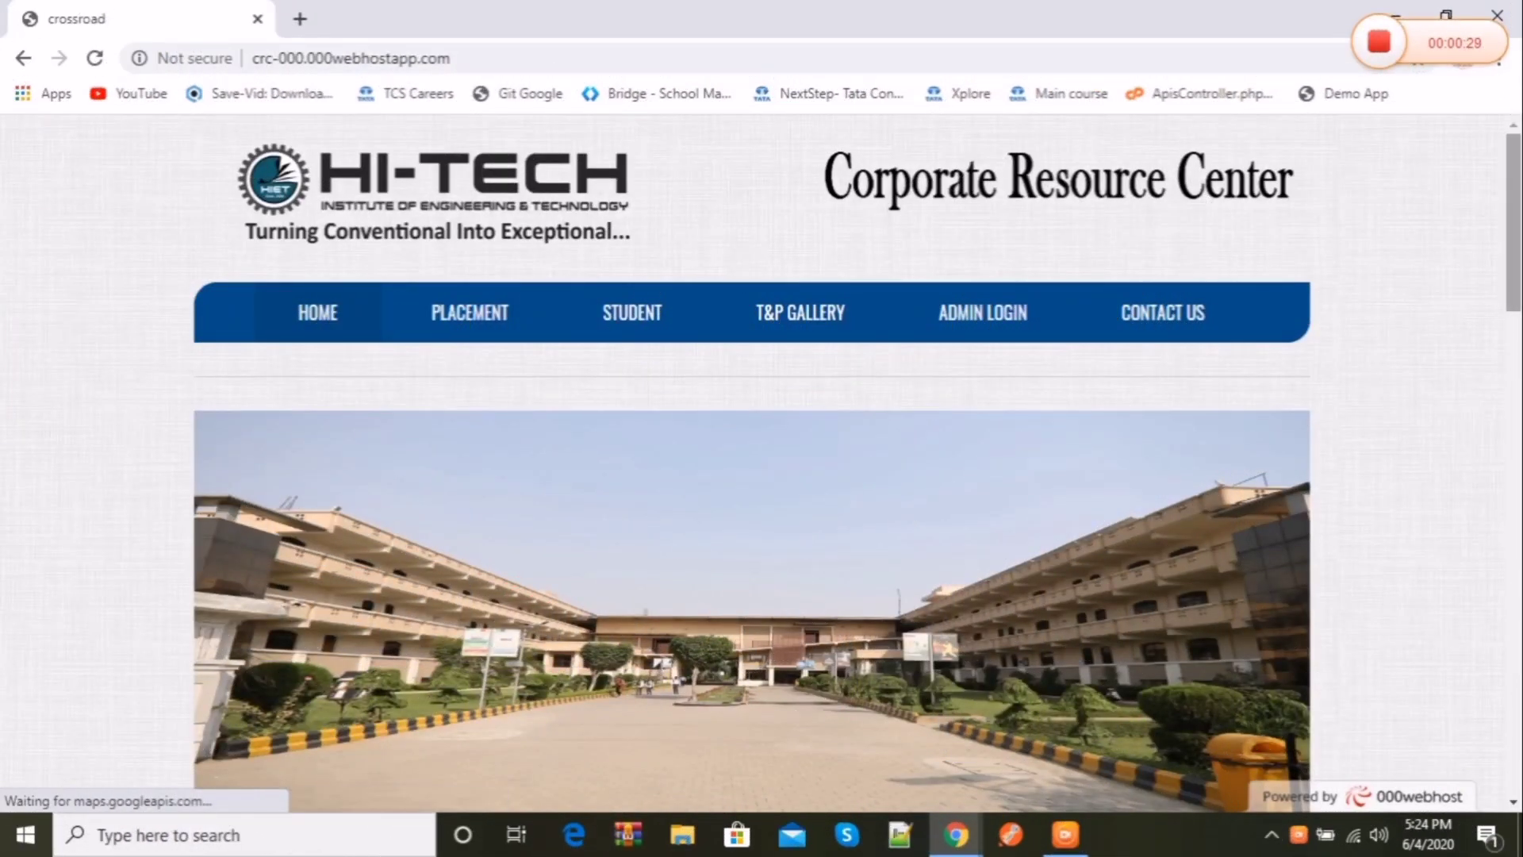
Step: Scroll through the home page, then browse the Placement companies page
scroll(761, 464, down, 12)
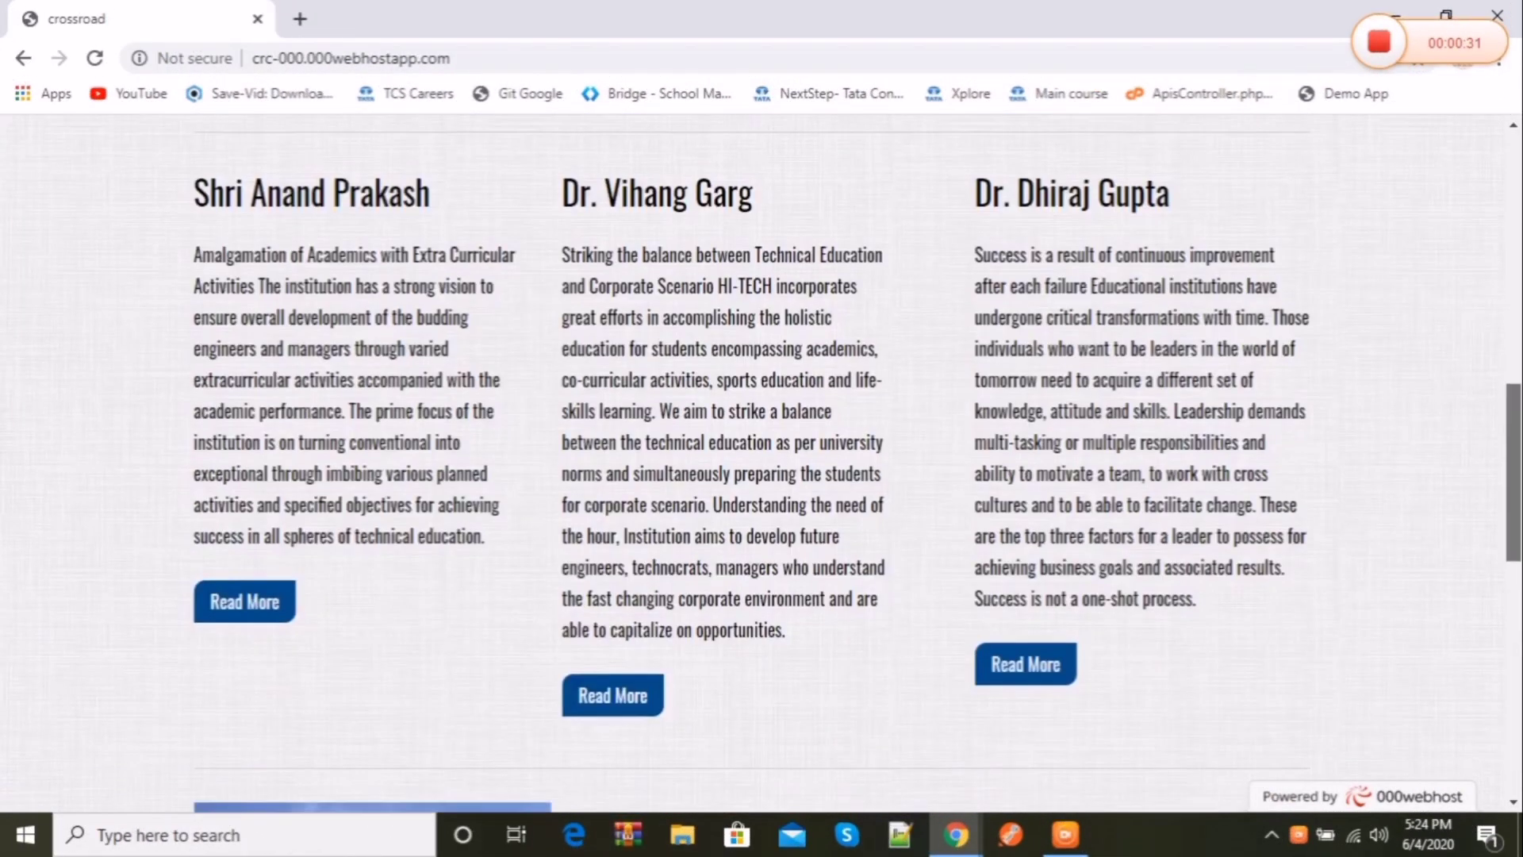
scroll(762, 464, down, 10)
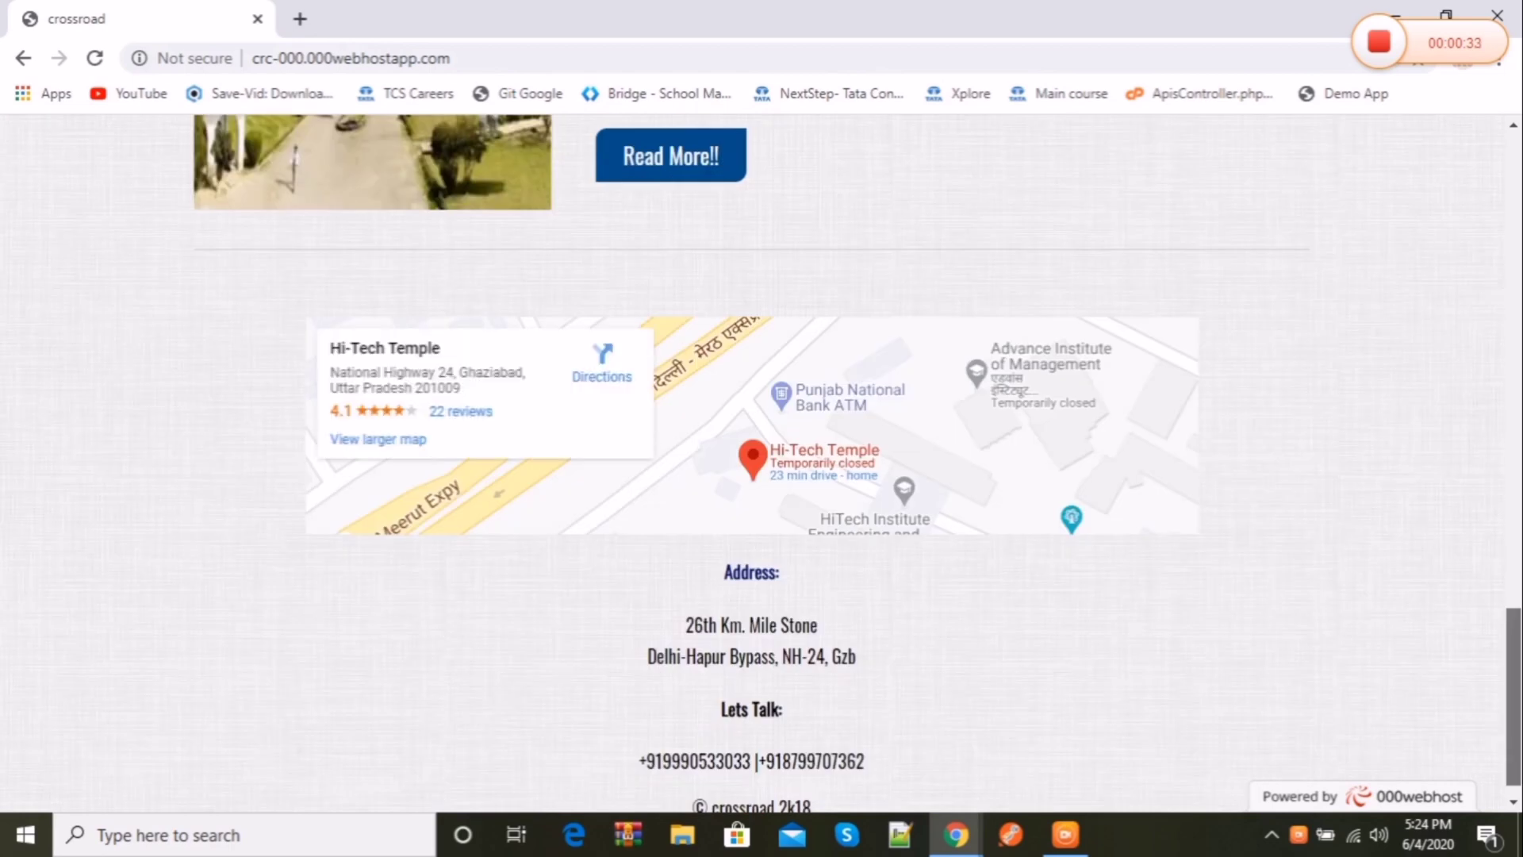
scroll(762, 464, up, 20)
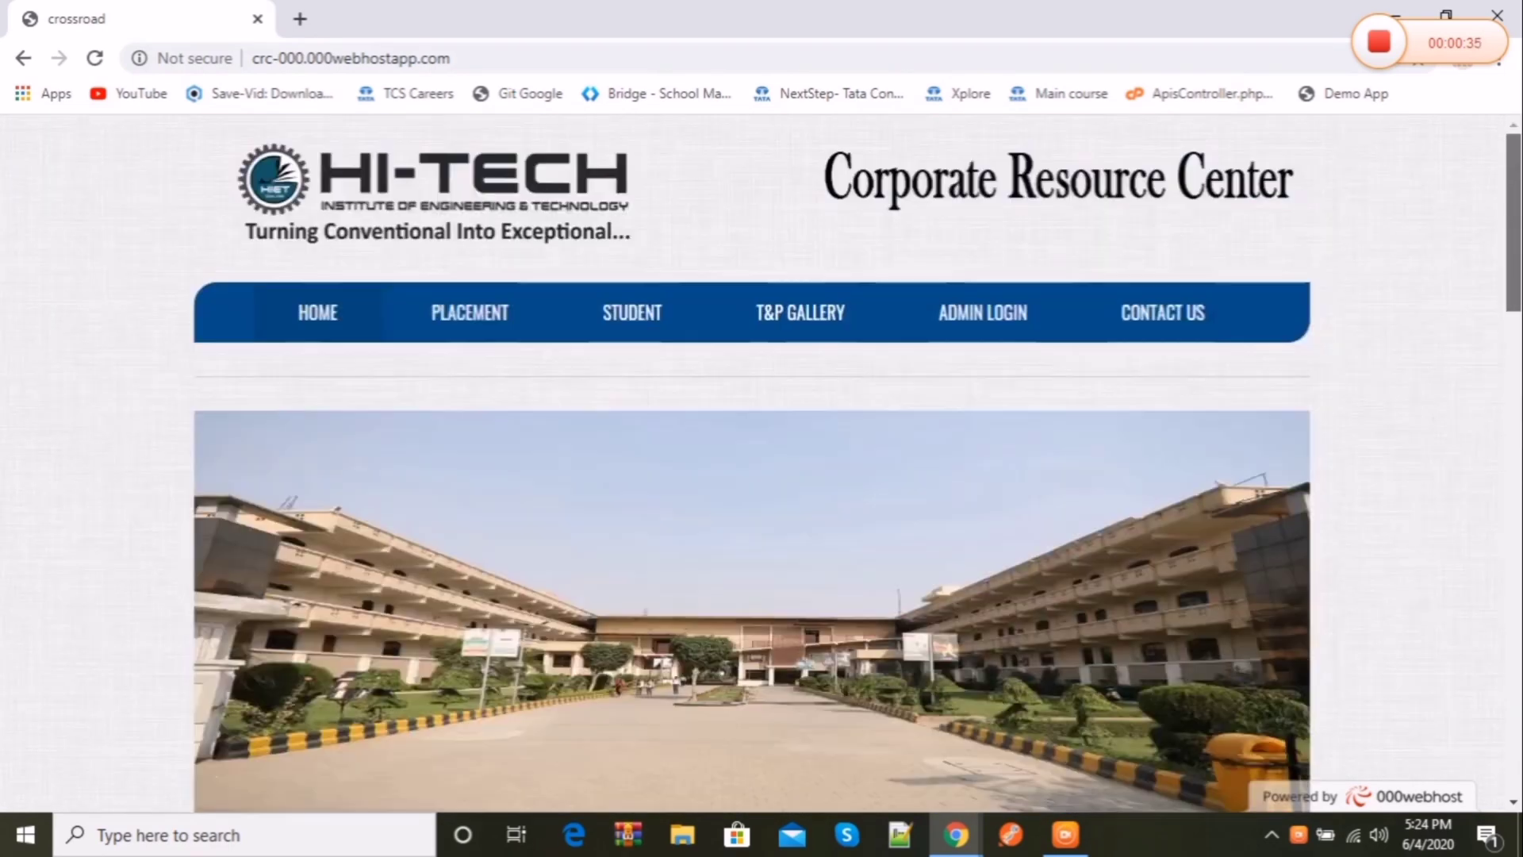
scroll(1518, 162, down, 5)
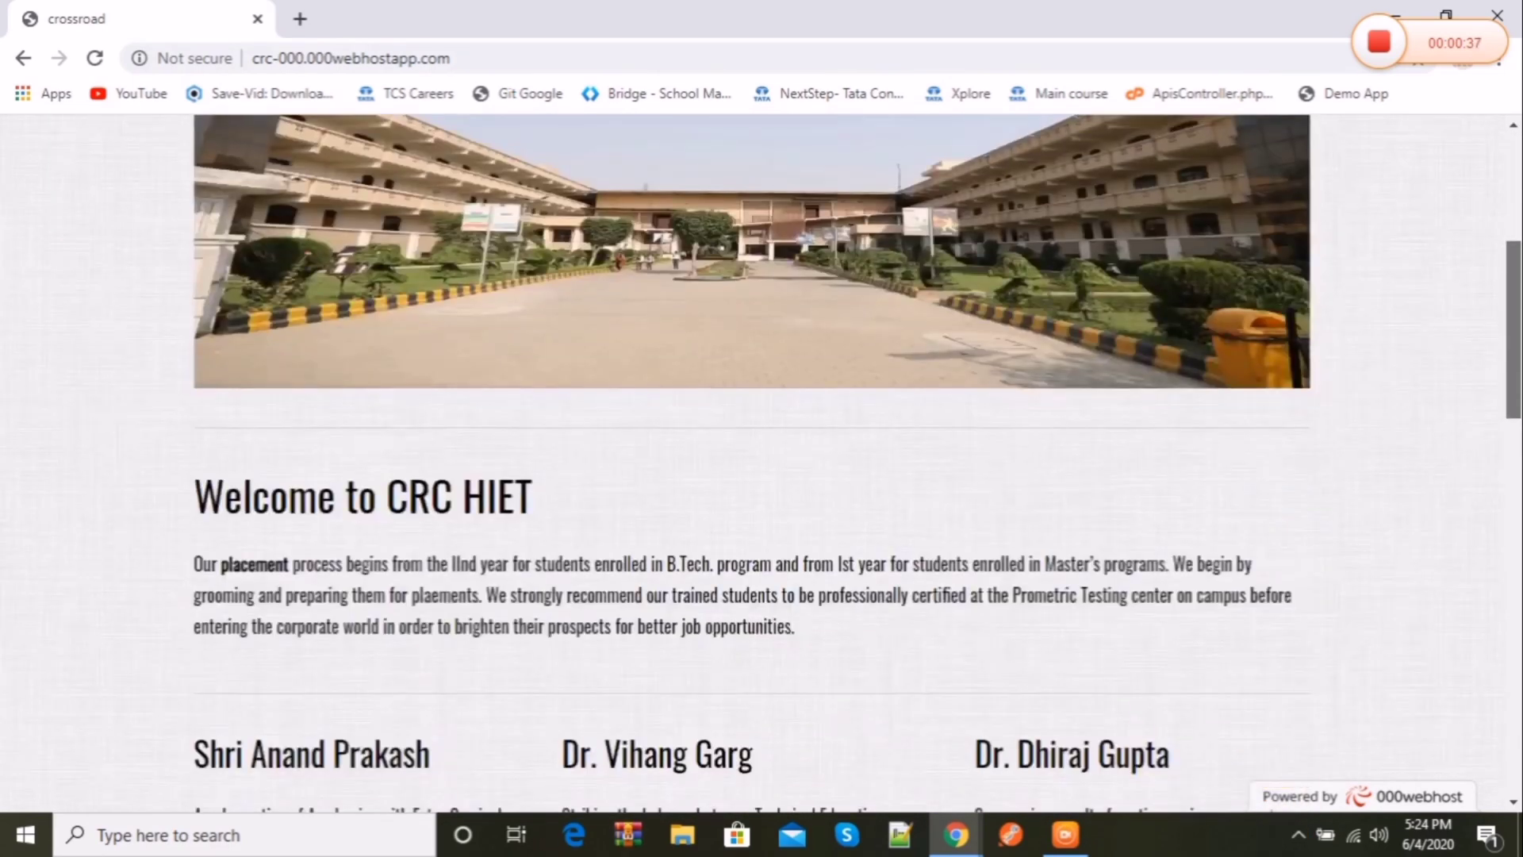
scroll(1518, 163, up, 5)
click(493, 309)
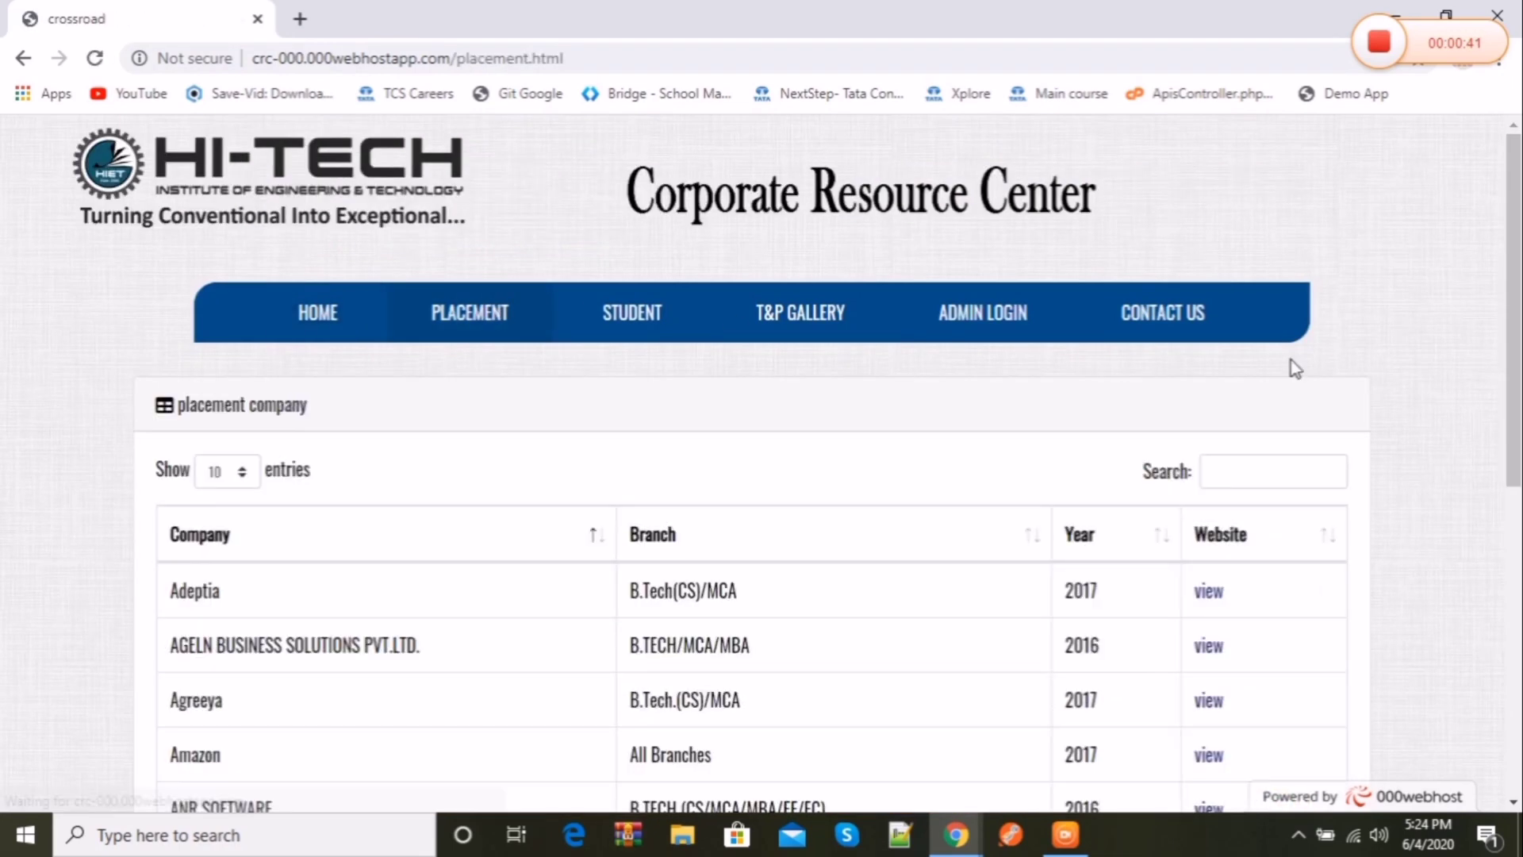
scroll(943, 155, down, 8)
scroll(943, 156, up, 8)
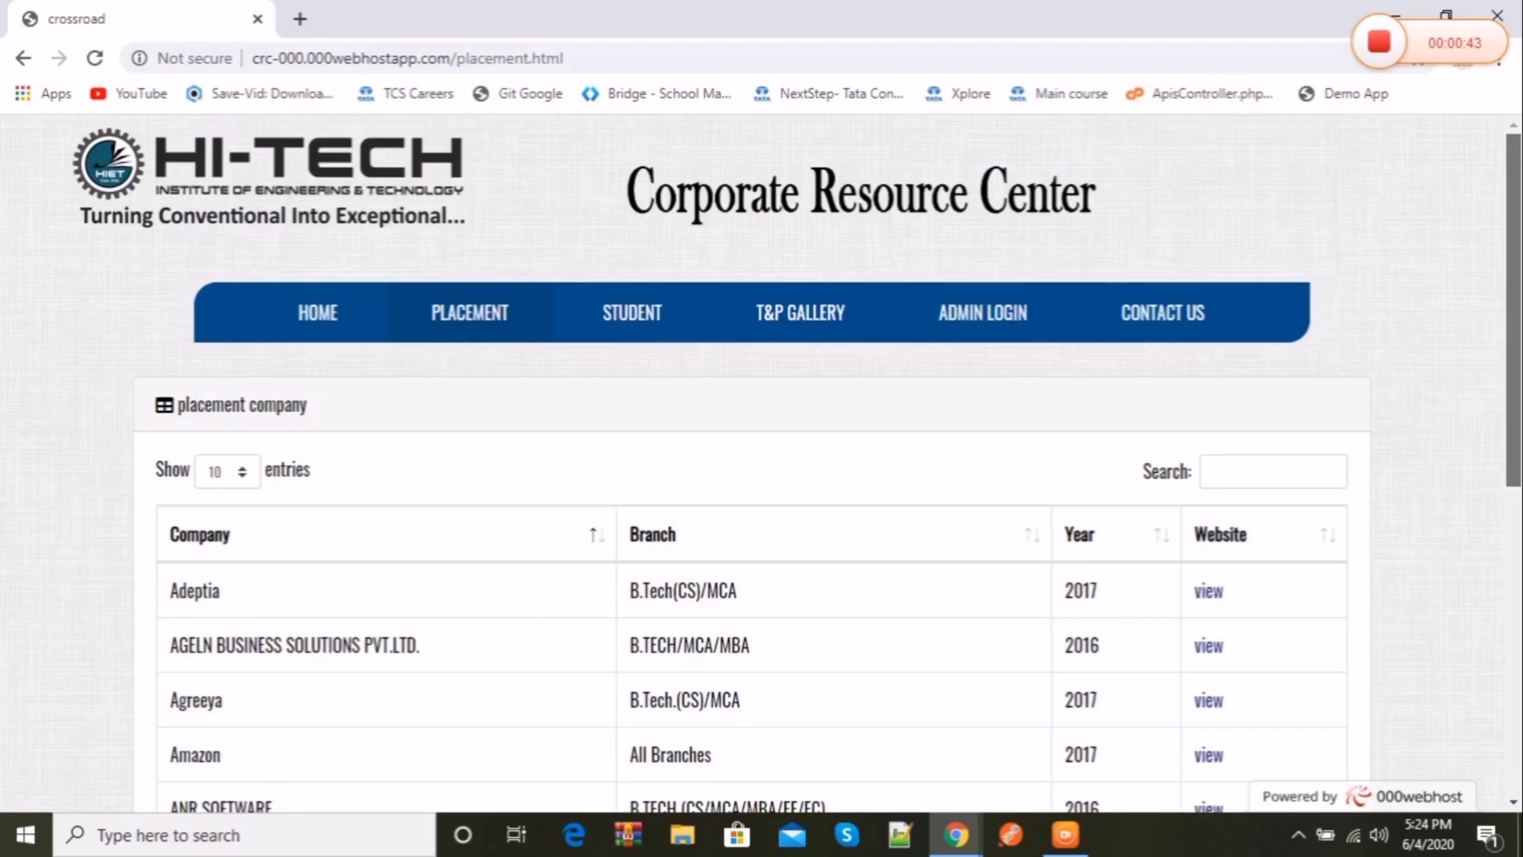
Step: Look through the Student registration form and the T&P Gallery page
click(632, 313)
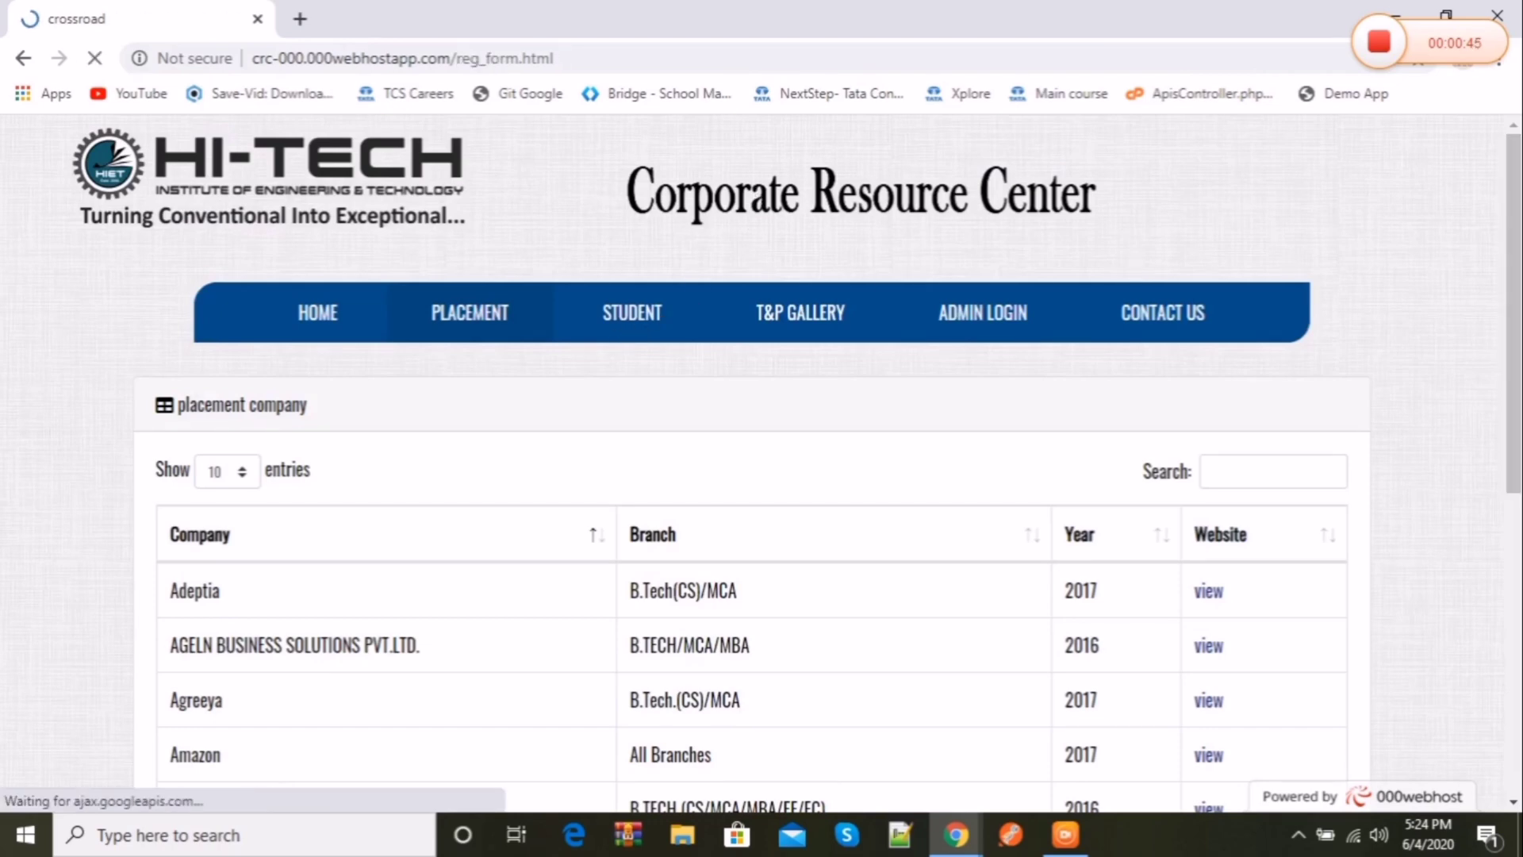
scroll(761, 460, down, 10)
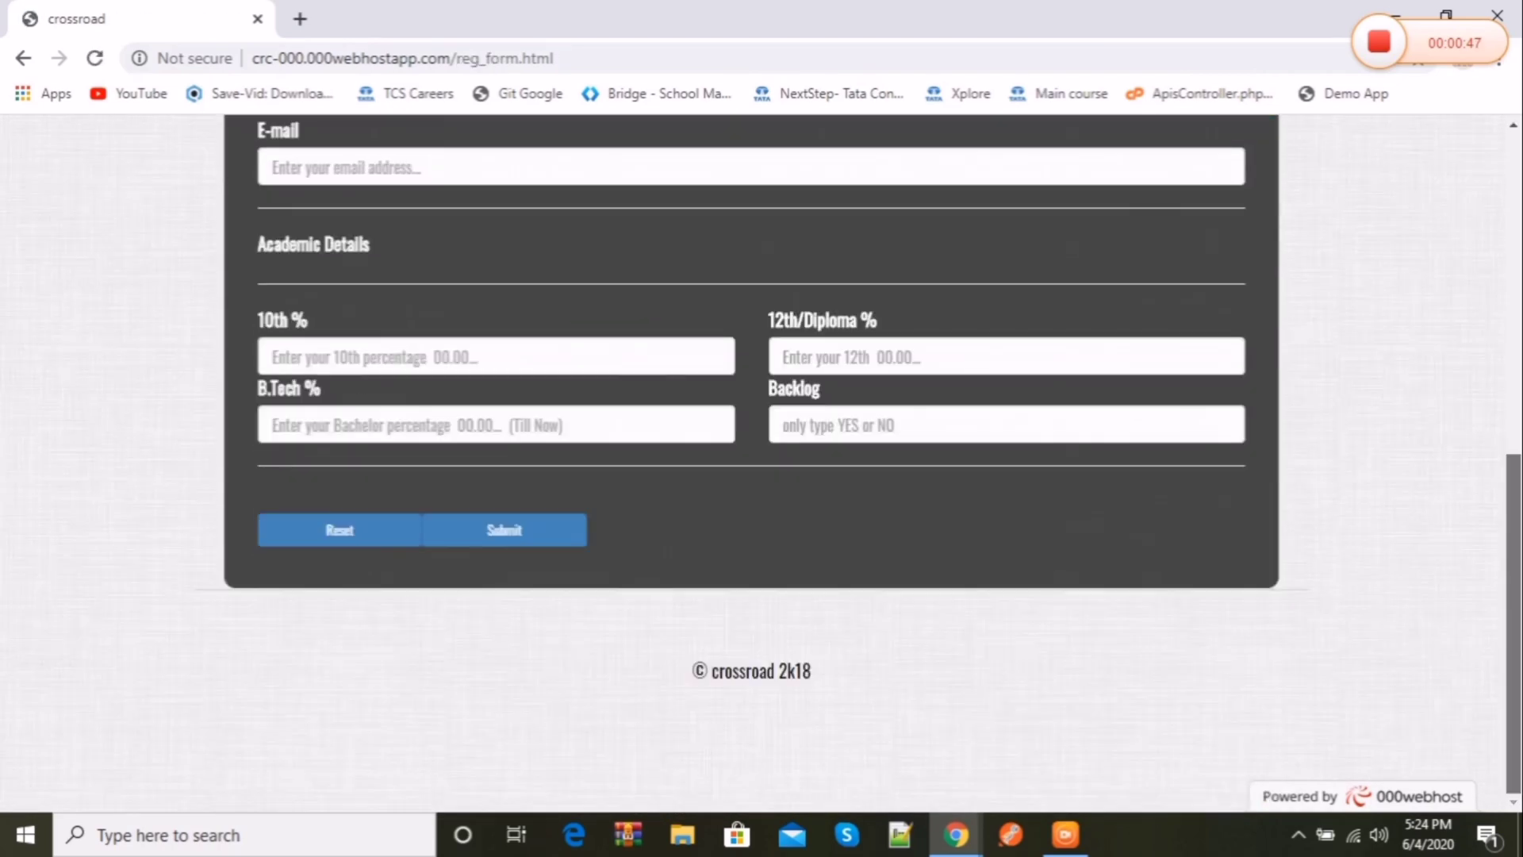
scroll(761, 460, up, 8)
scroll(817, 333, up, 2)
click(817, 331)
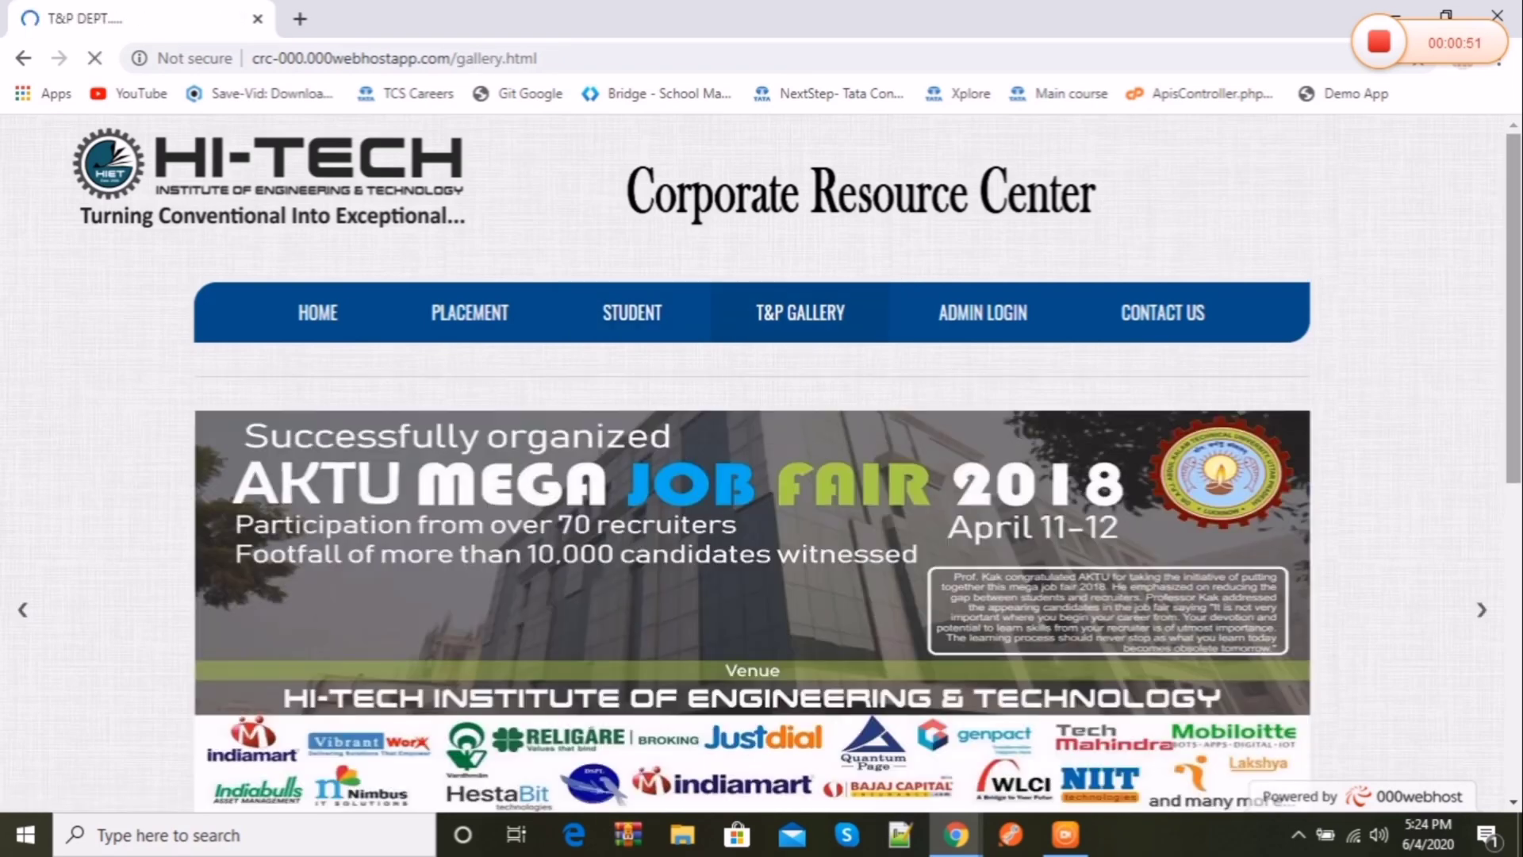
scroll(697, 117, down, 1)
scroll(697, 117, down, 10)
scroll(1520, 222, up, 12)
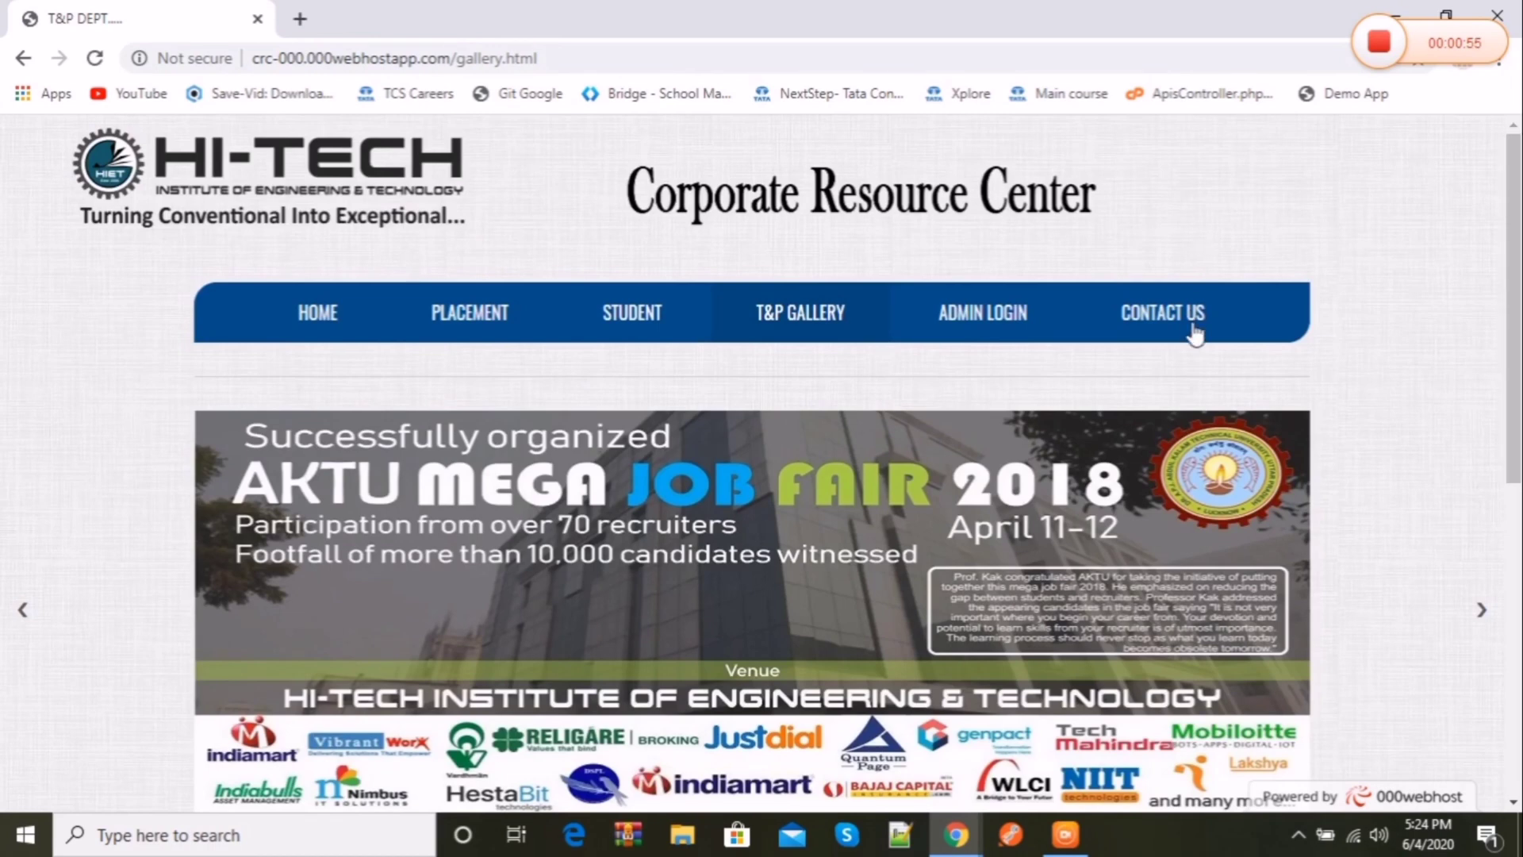
Step: Open Contact Us and scroll its message form, map and address
click(1218, 329)
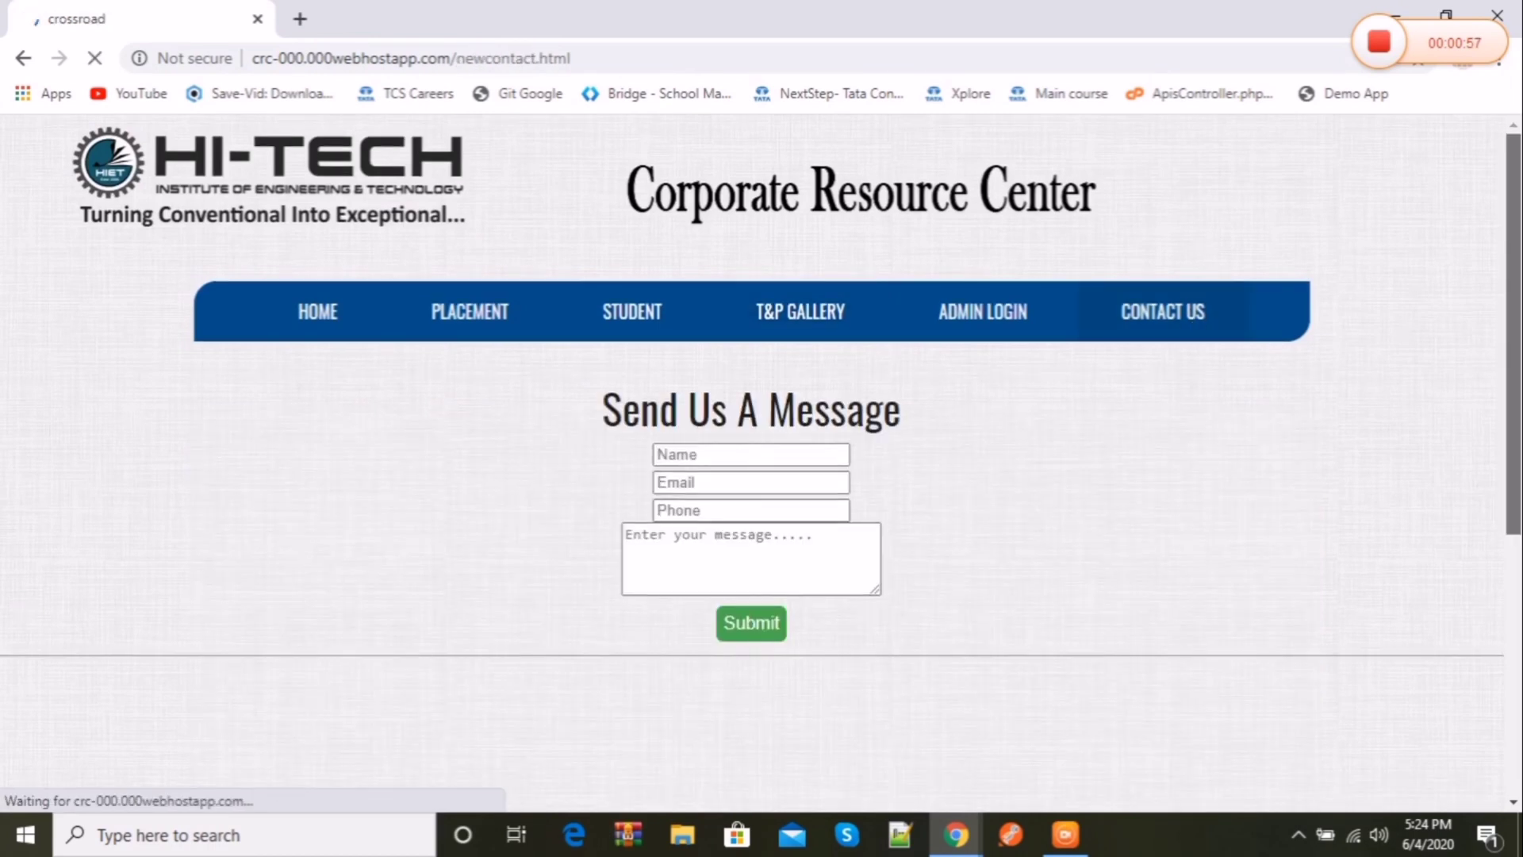
scroll(752, 460, down, 10)
scroll(752, 460, up, 5)
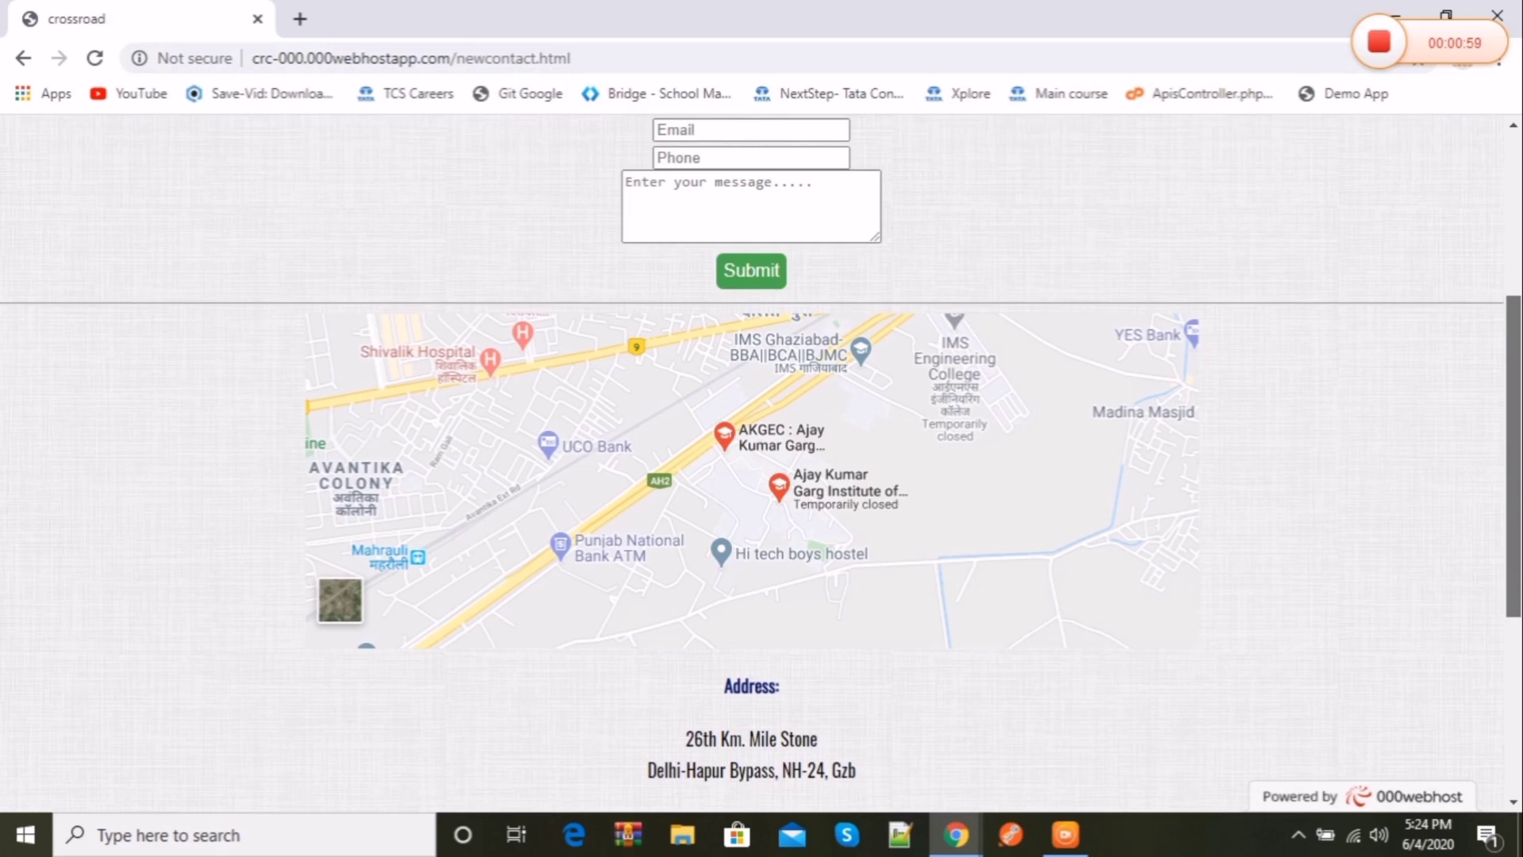
scroll(752, 460, up, 5)
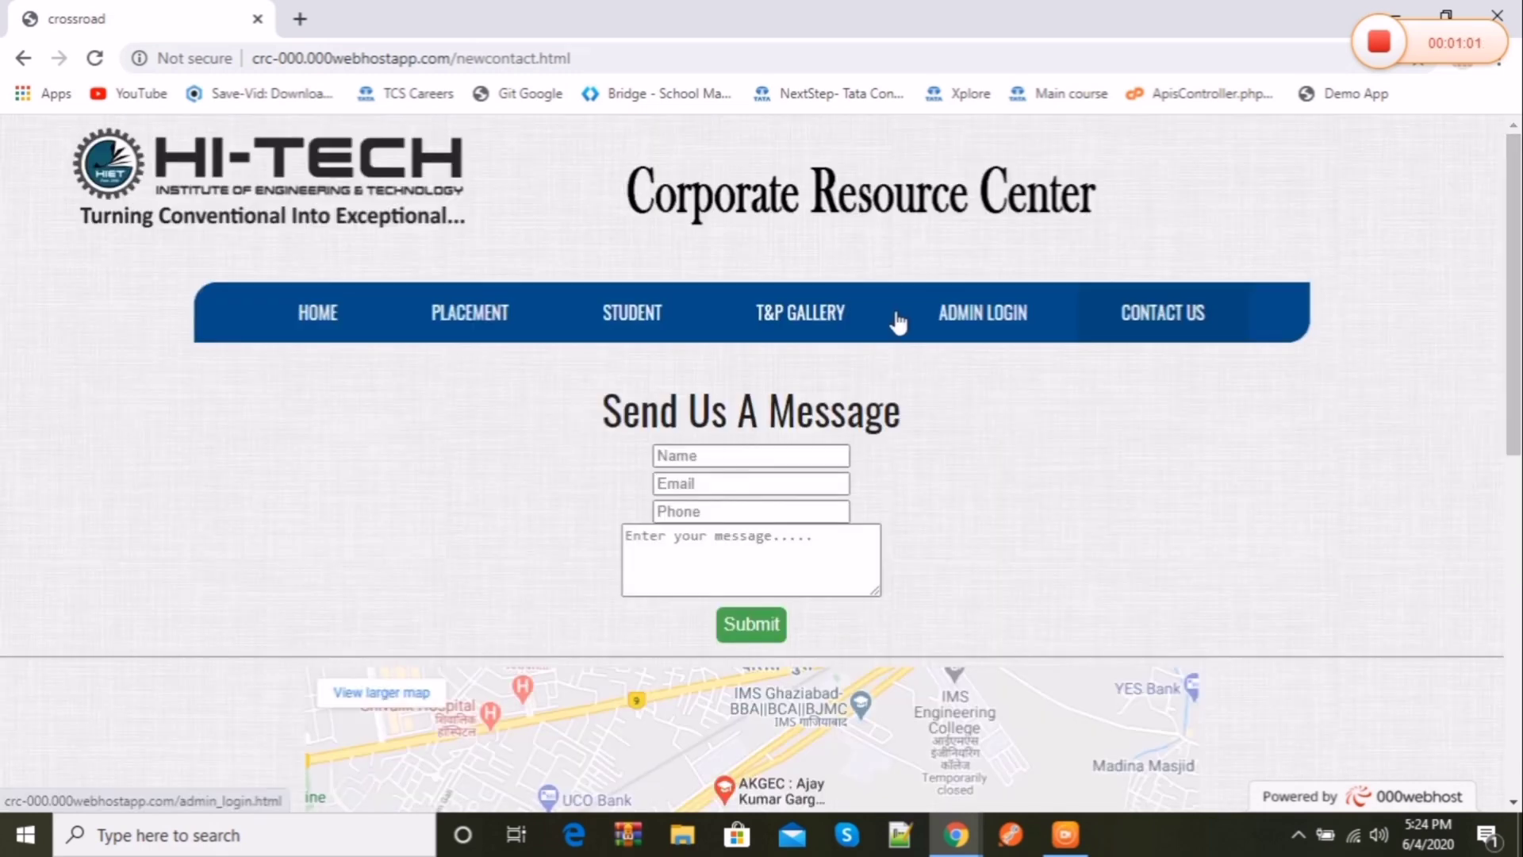
Step: Visit Admin Login, dismiss the saved-login suggestions and go back to the home page
click(963, 337)
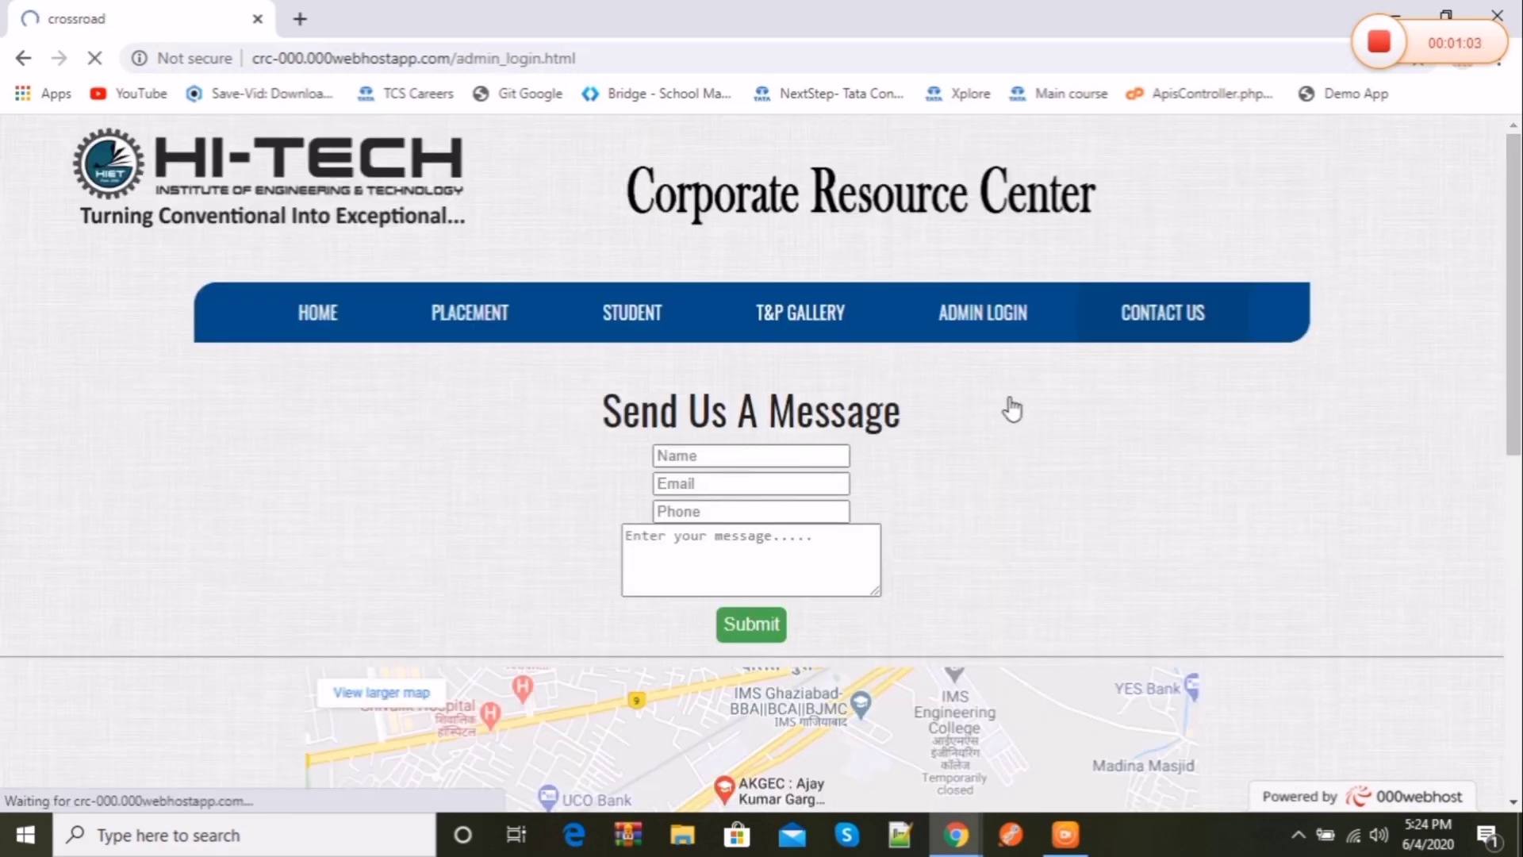
click(760, 505)
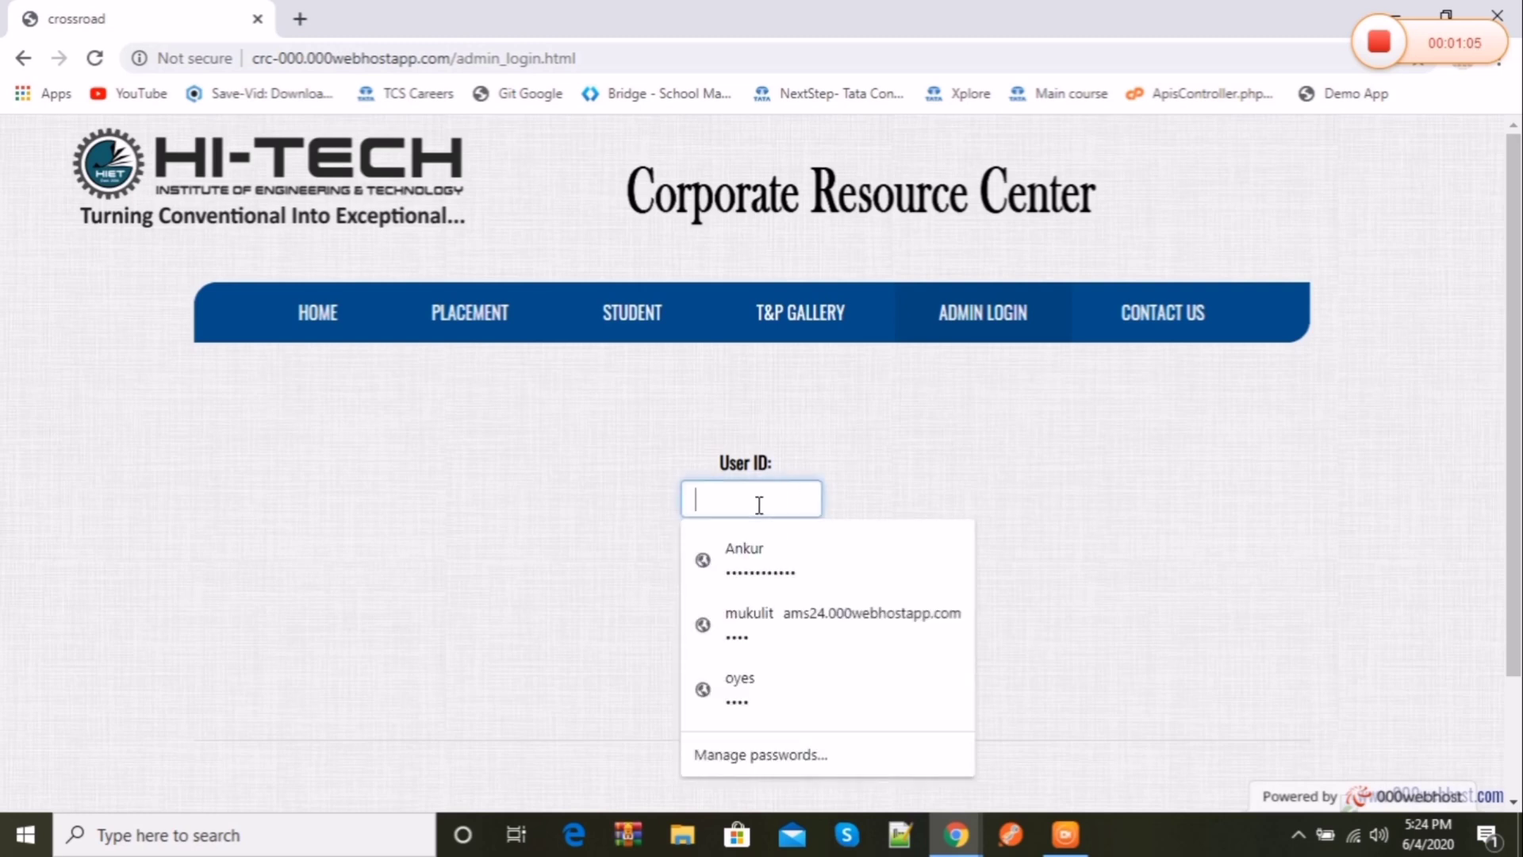
click(873, 460)
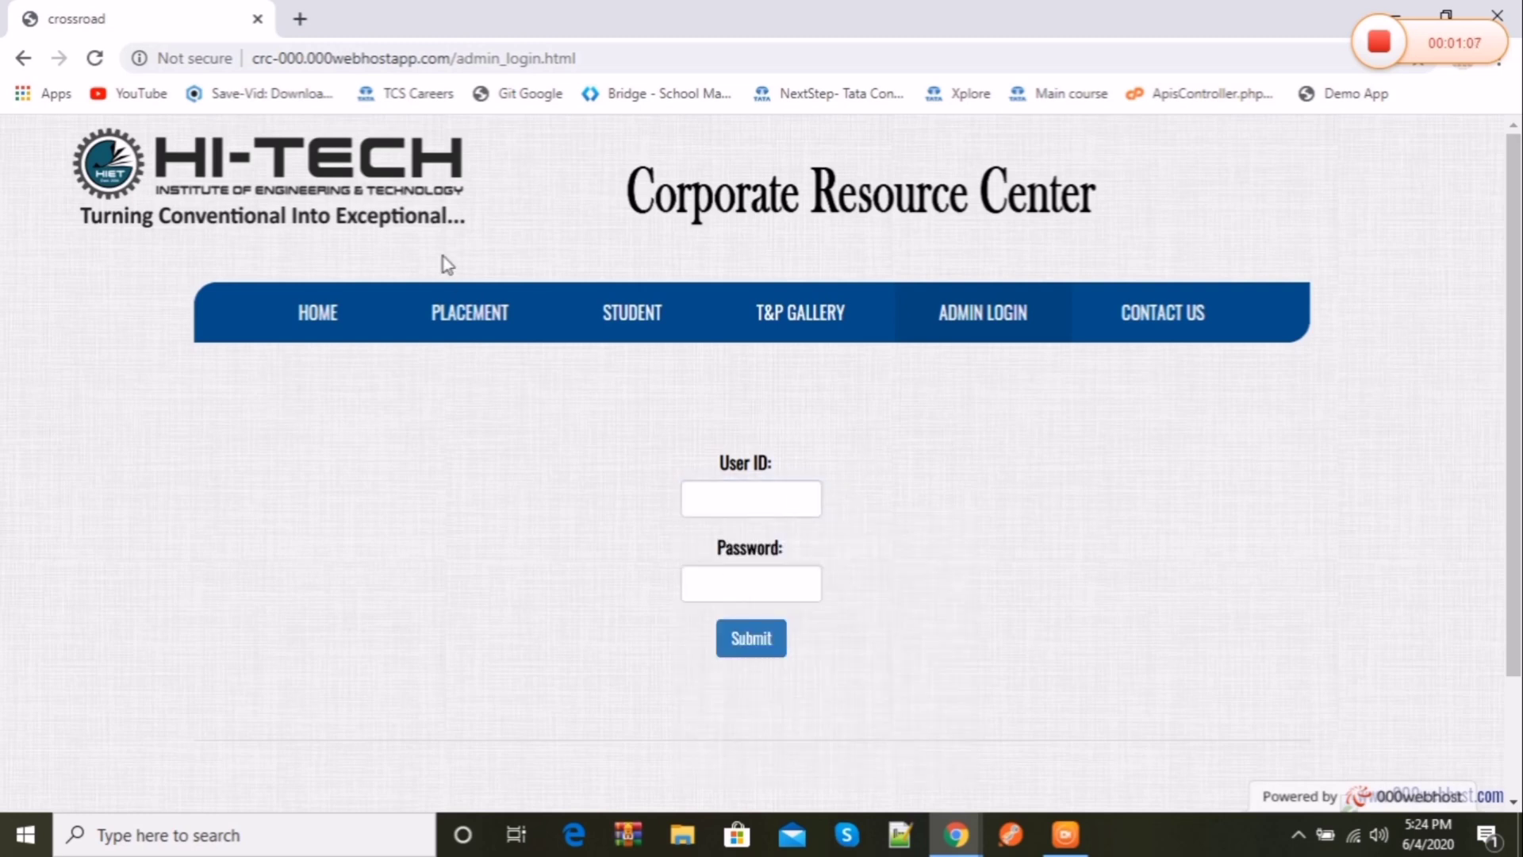
click(266, 340)
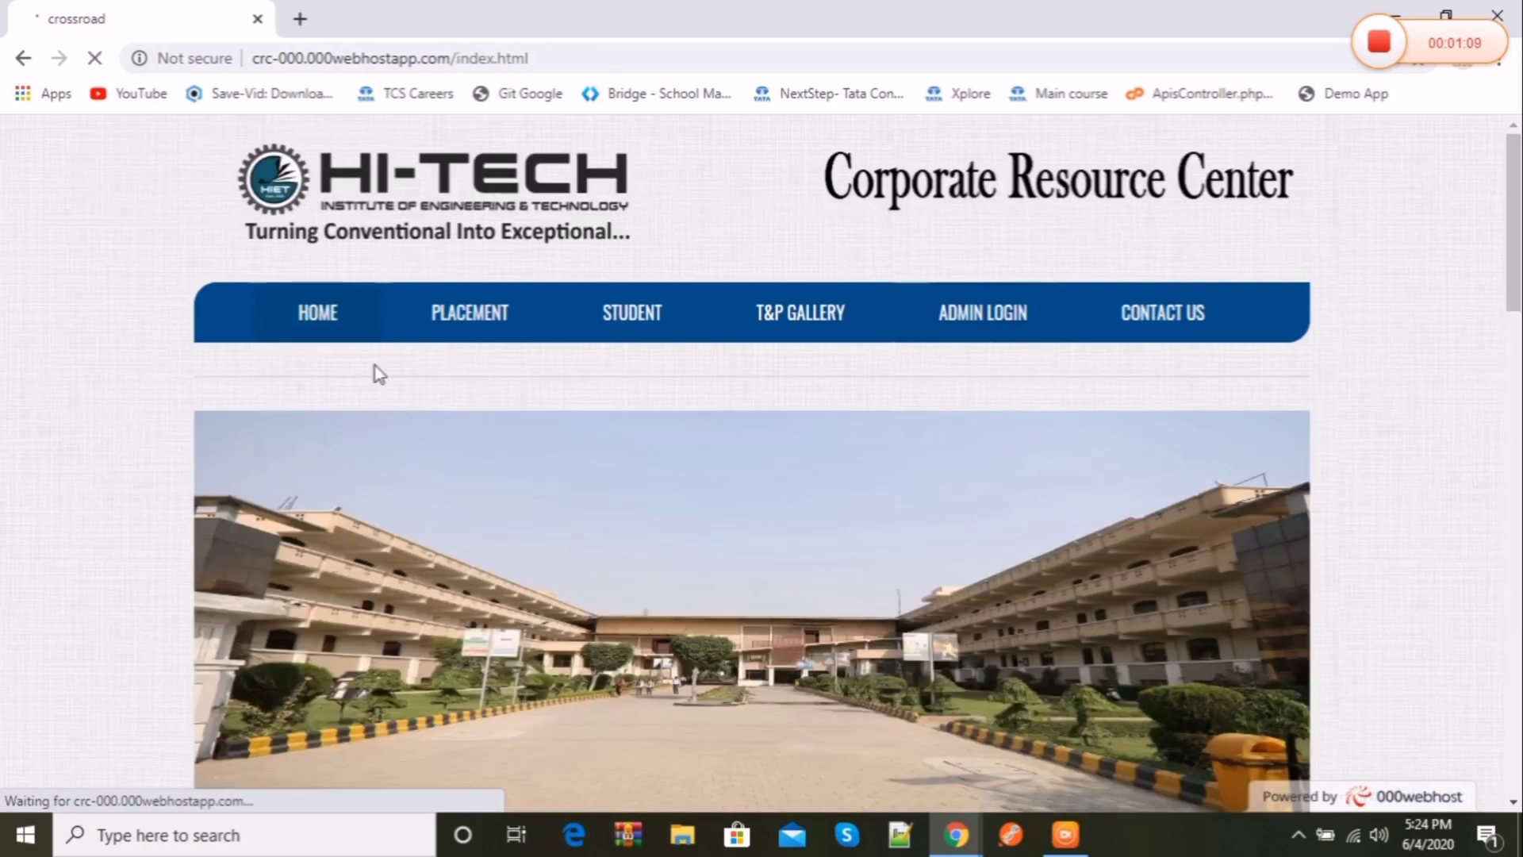
scroll(762, 464, down, 10)
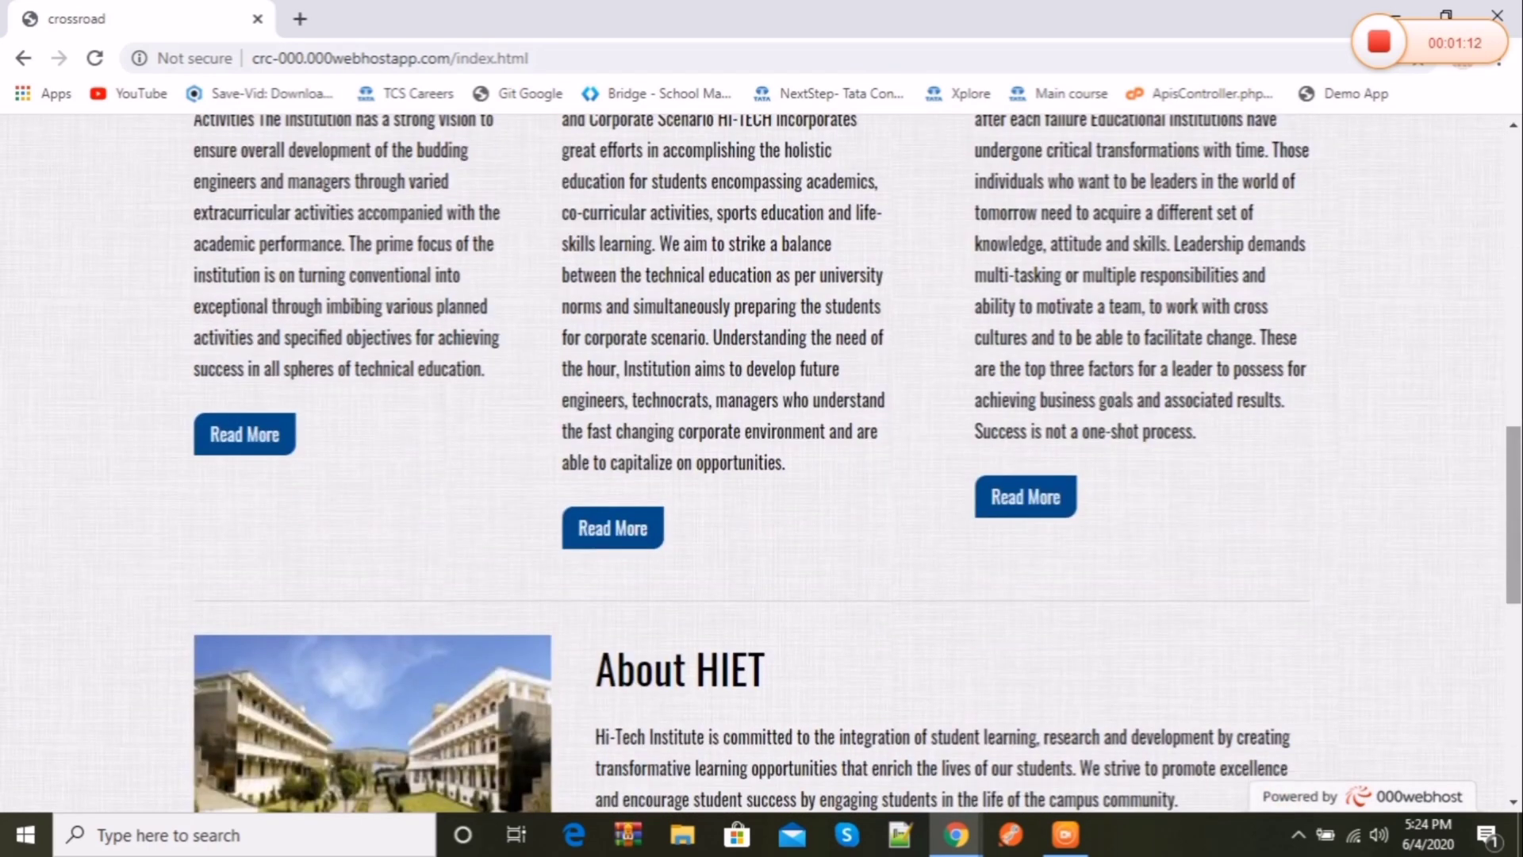
scroll(1323, 204, down, 5)
scroll(1323, 204, up, 15)
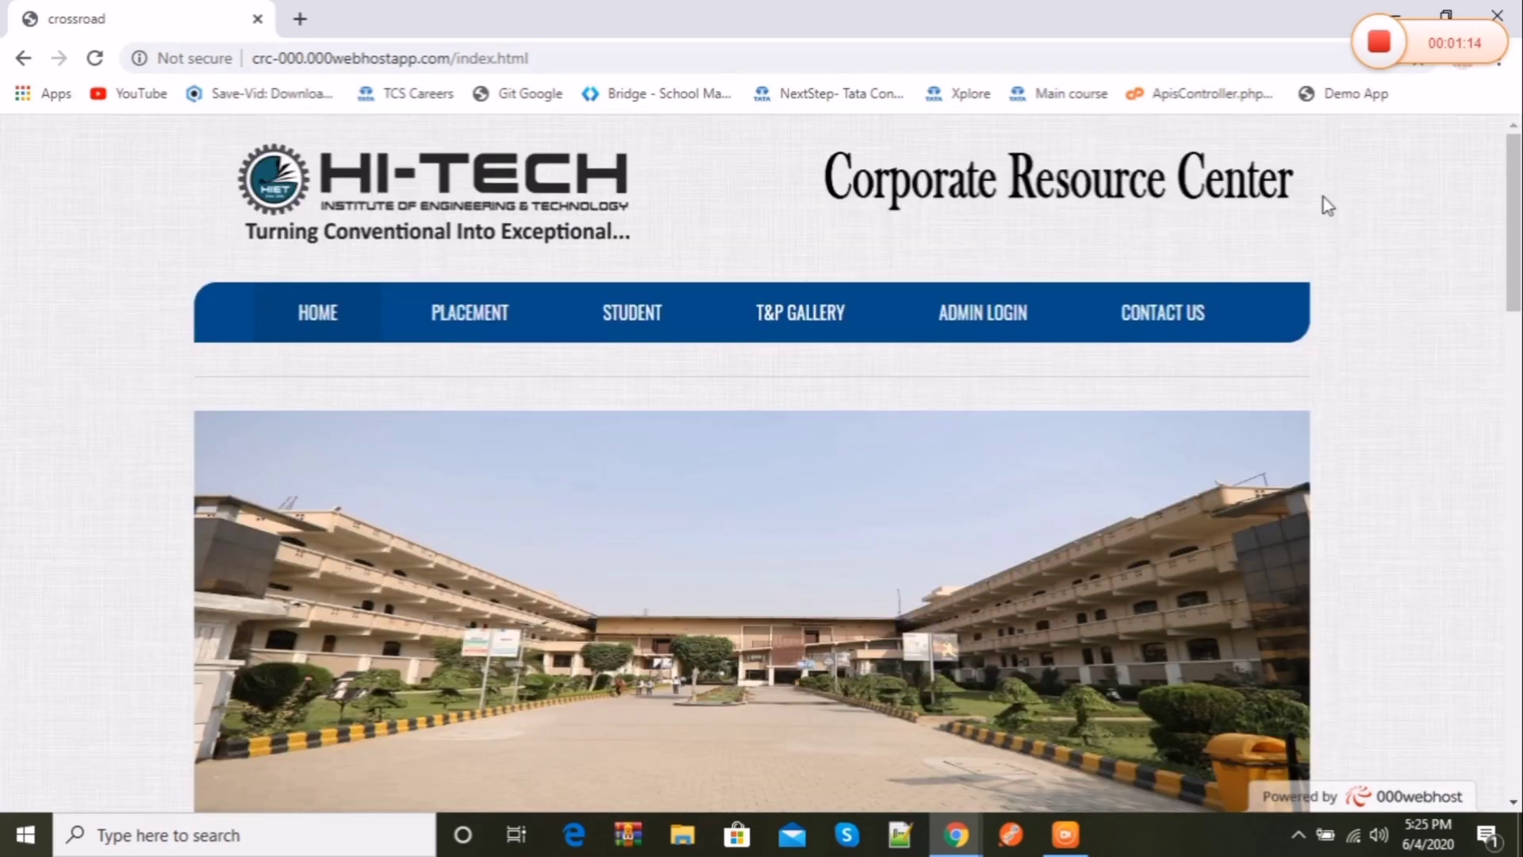
Step: Reopen Admin Login and fill in the saved administrator credentials from autofill
click(1113, 311)
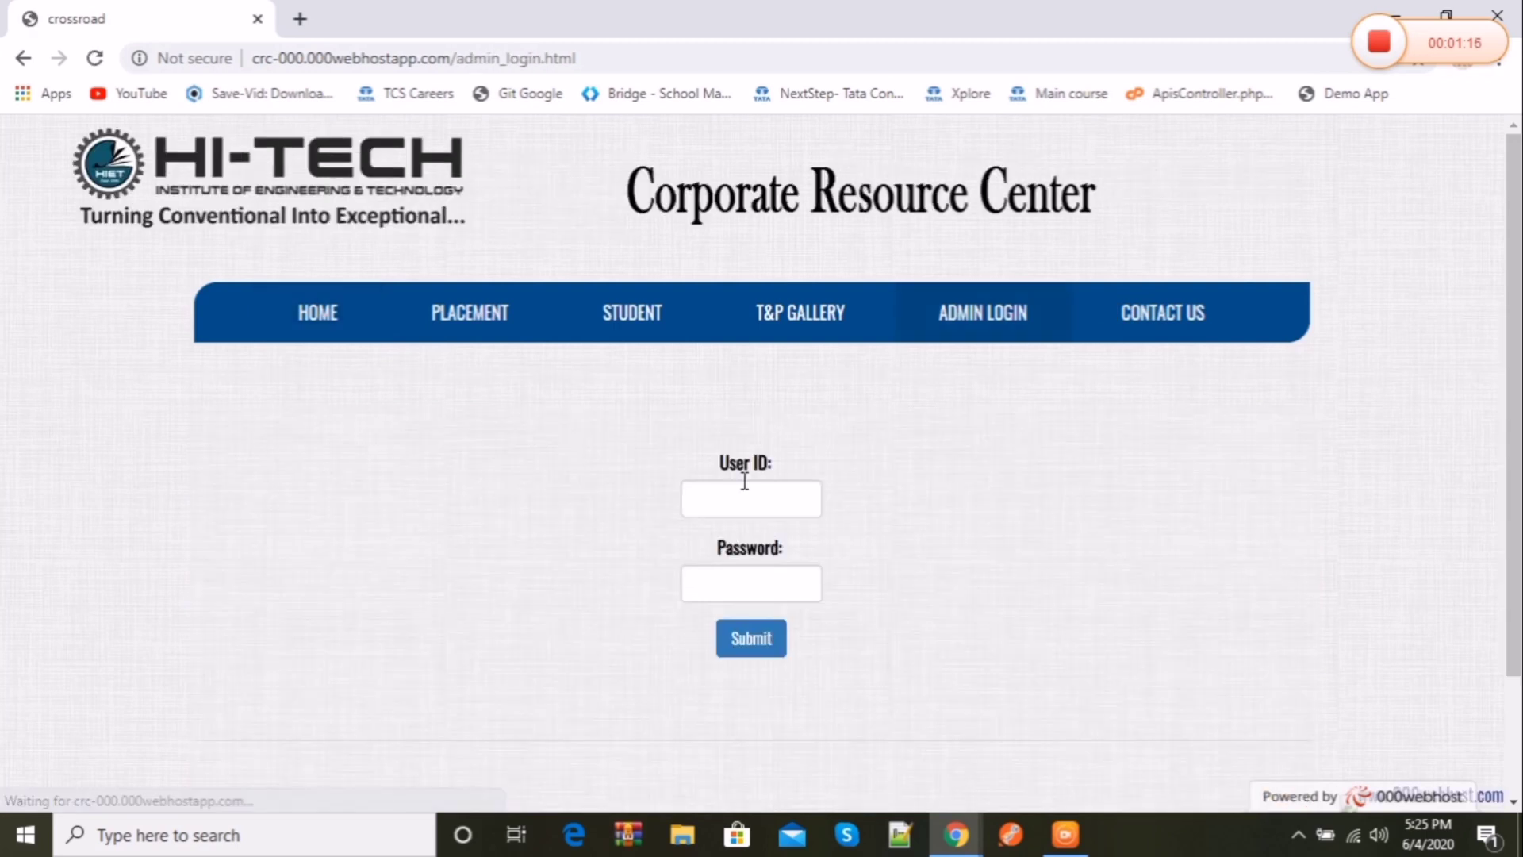
click(744, 486)
click(758, 555)
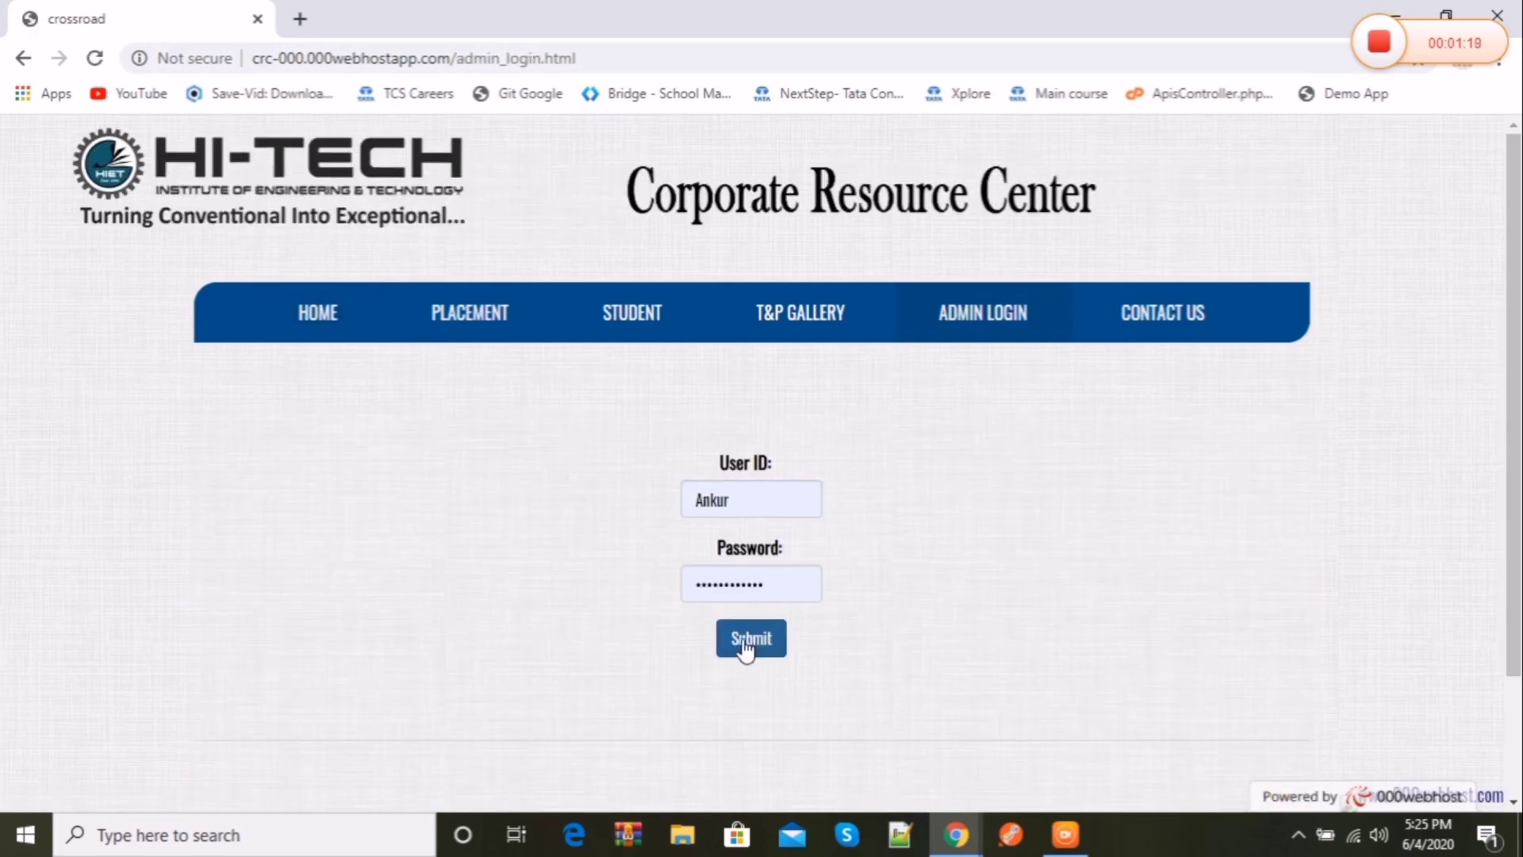
Step: Submit the login, then choose Mail Setup > Full Setup in the admin sidebar
click(745, 643)
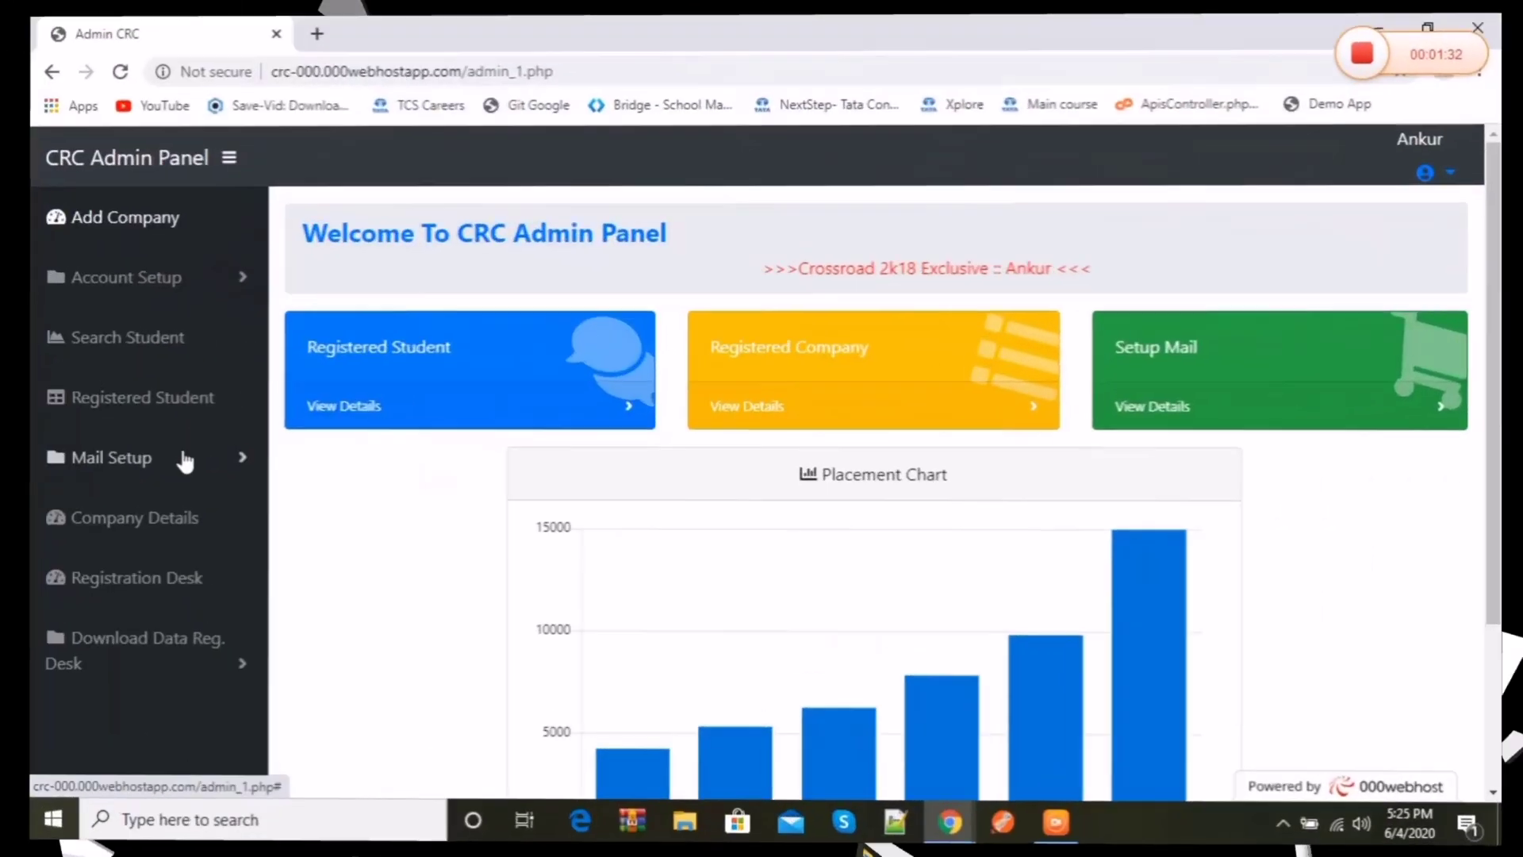
click(185, 460)
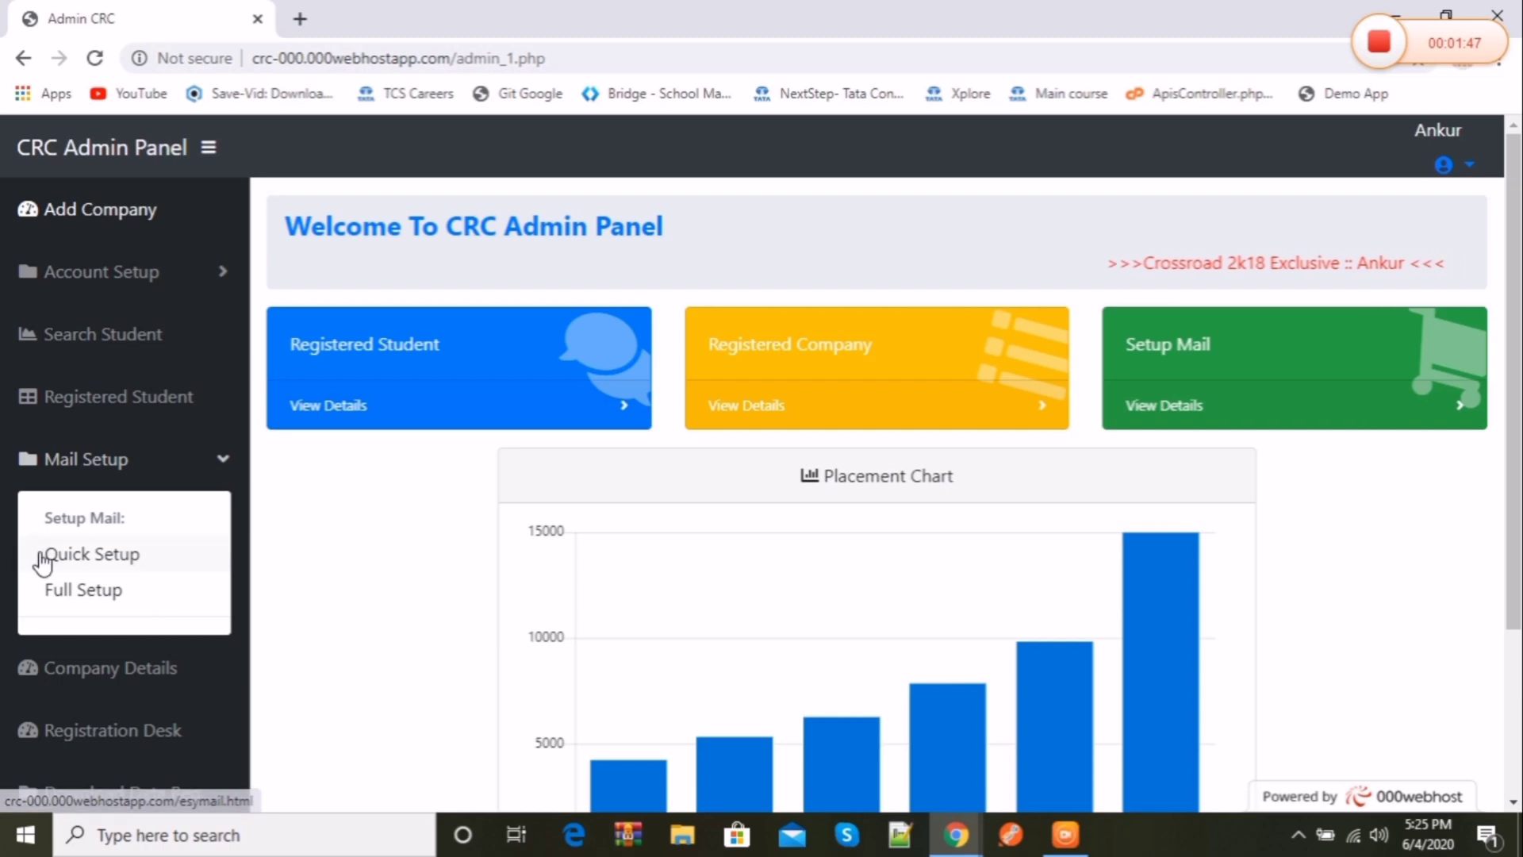
click(85, 592)
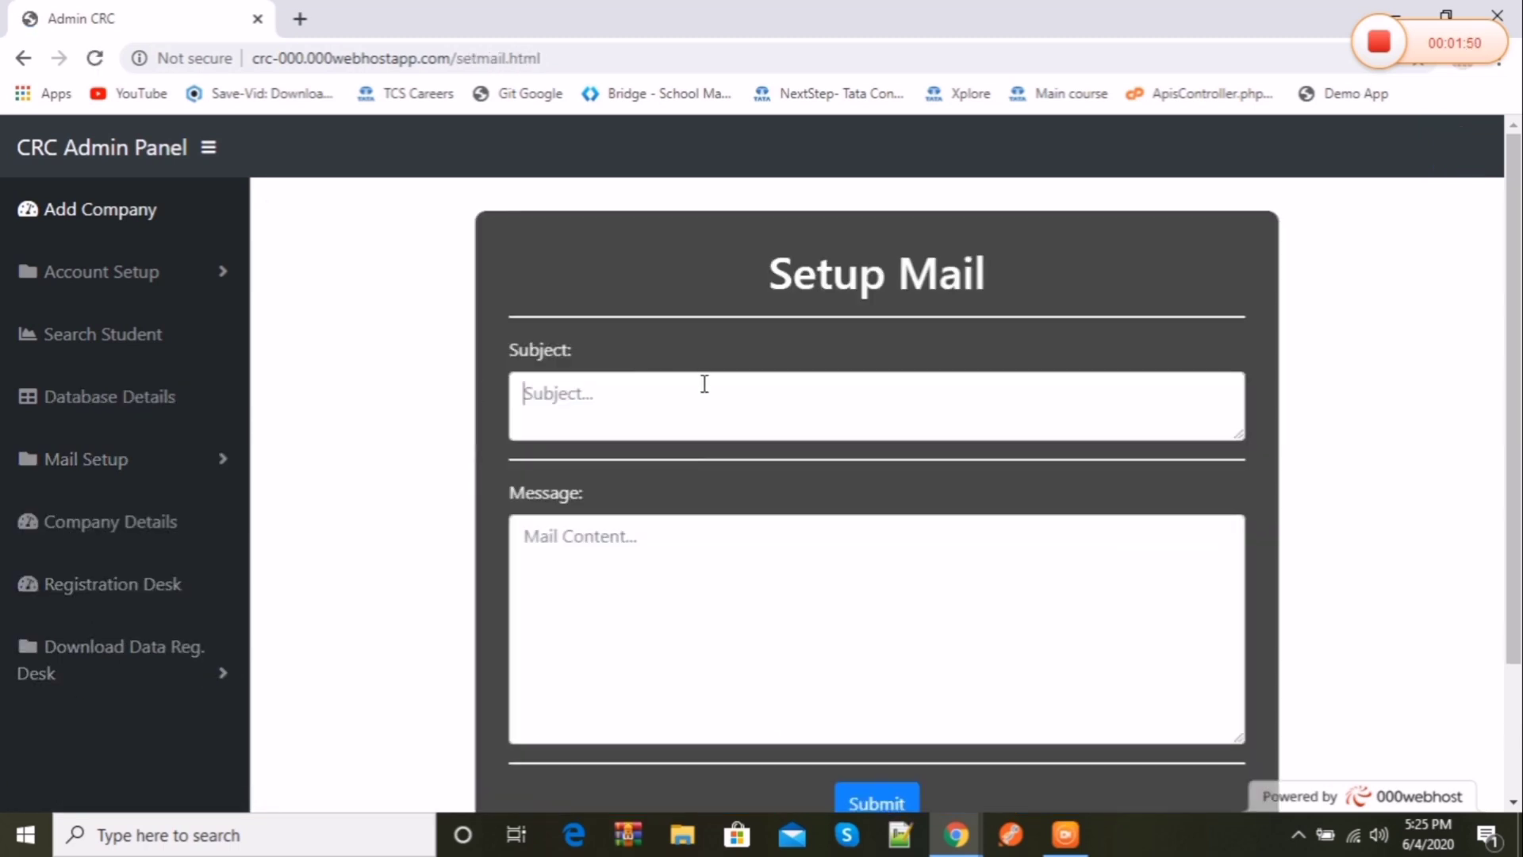
Step: Enter subject 'Regarding placement in tcs' and the Delhi, 7th August interview message, then submit
click(704, 384)
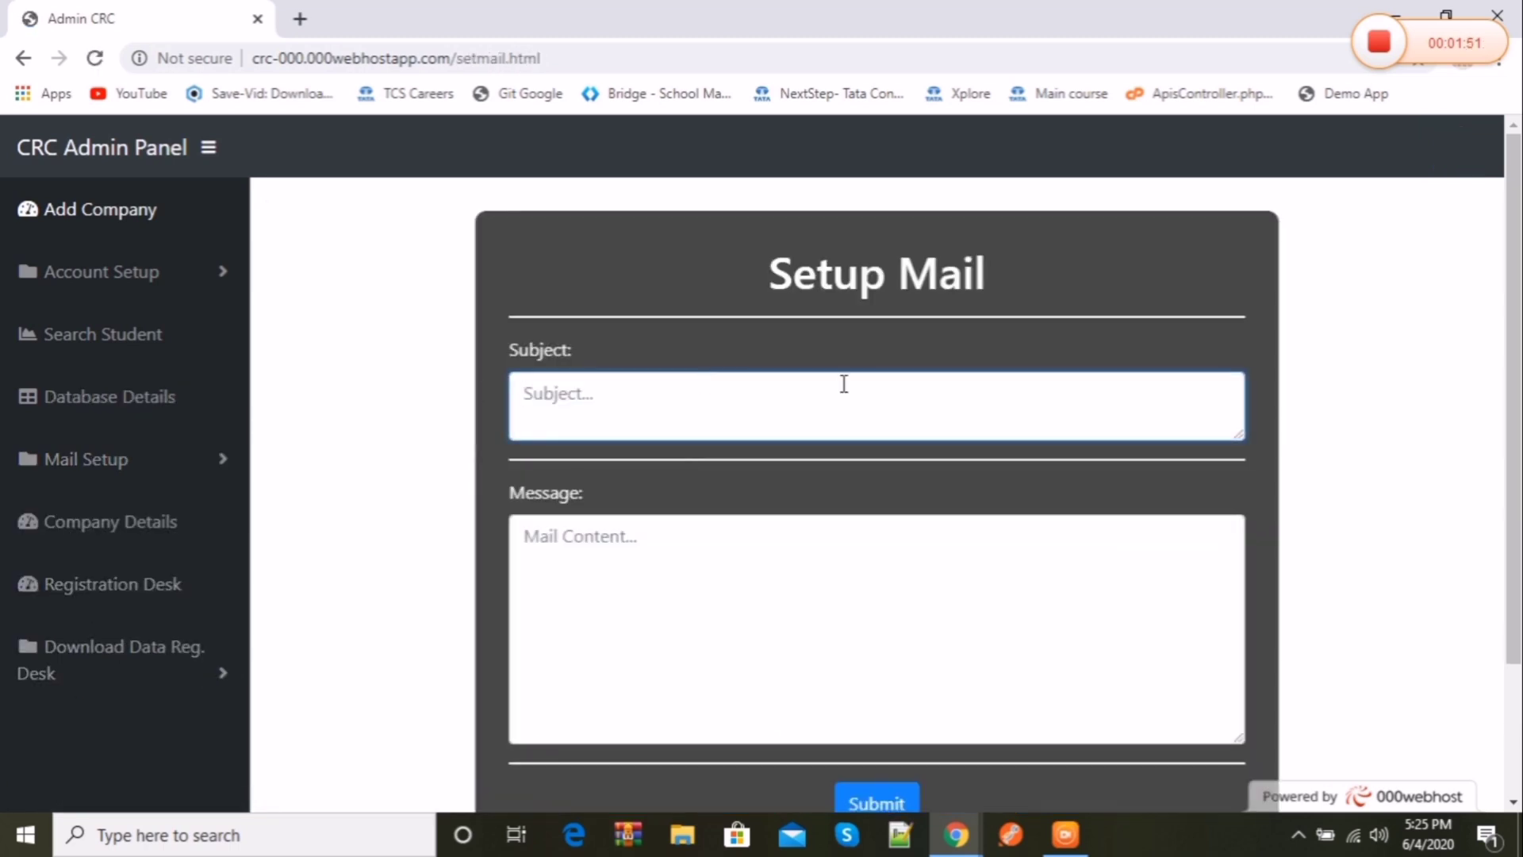
scroll(705, 384, down, 3)
scroll(1521, 225, up, 2)
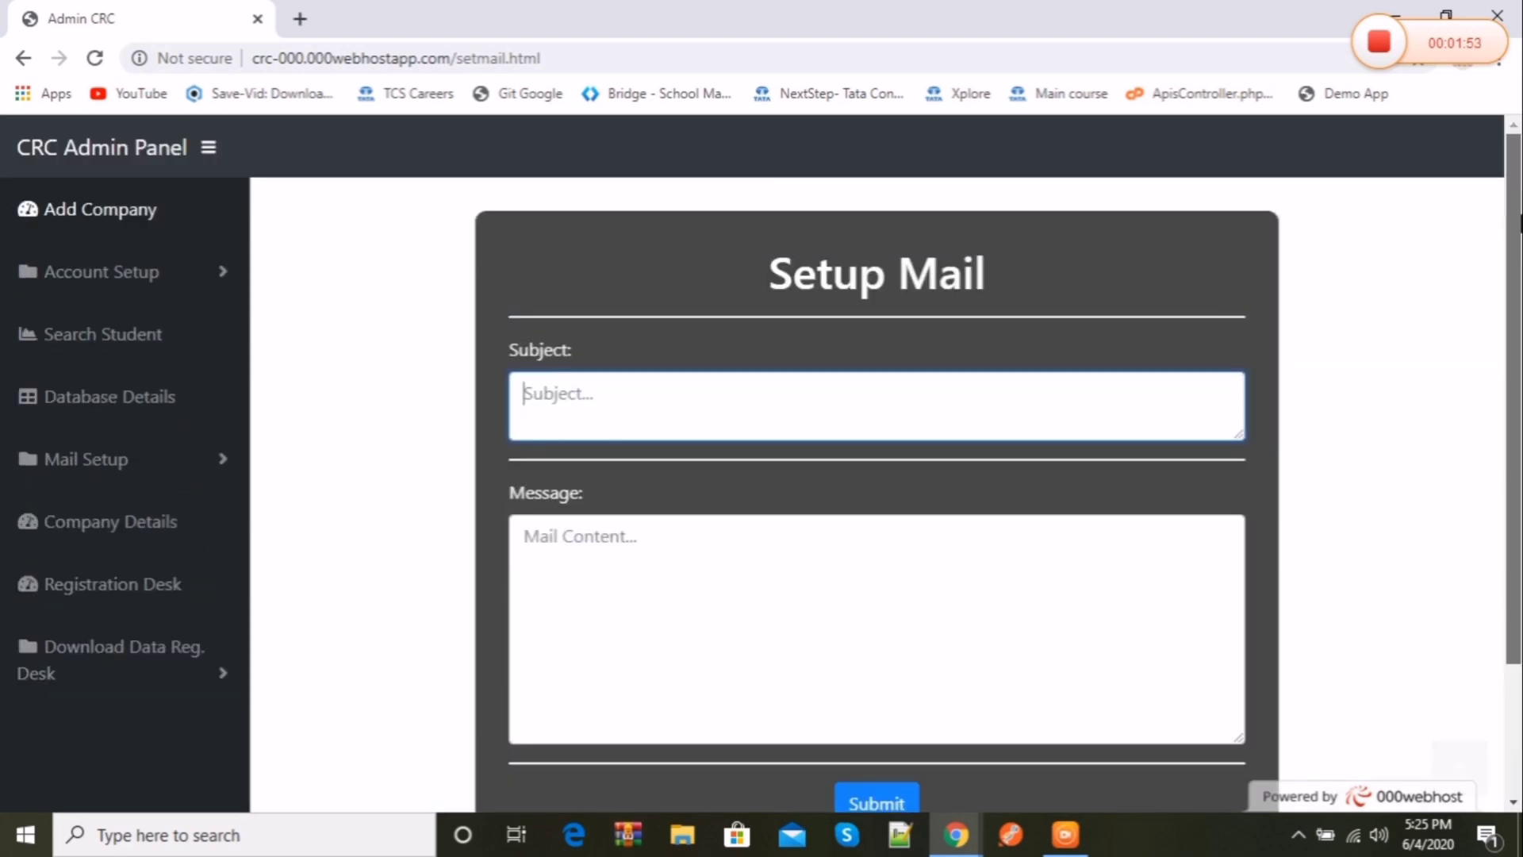
scroll(1520, 224, down, 3)
scroll(1521, 224, up, 3)
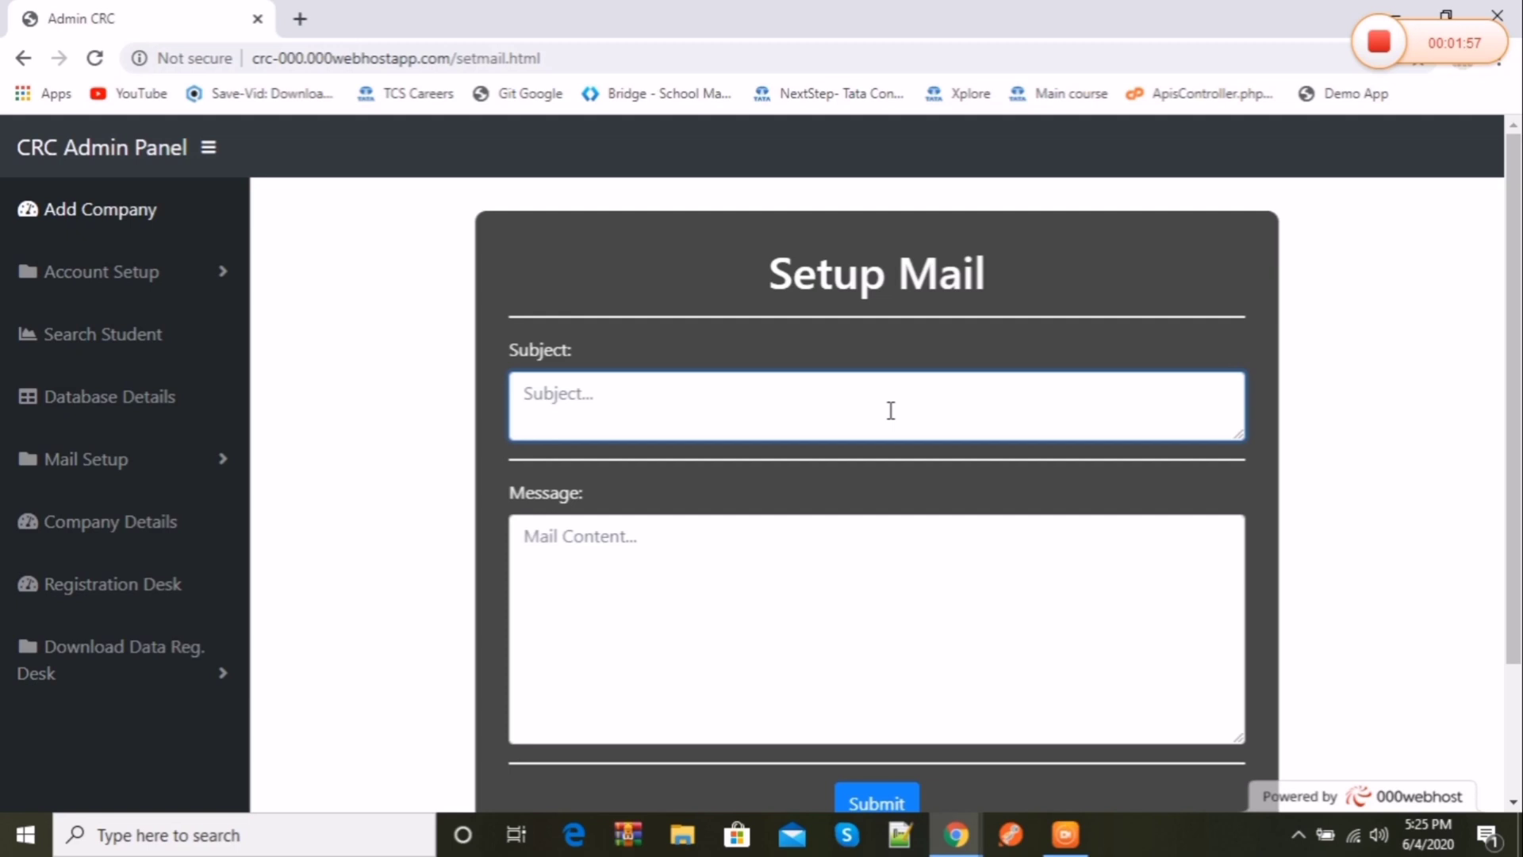
click(892, 572)
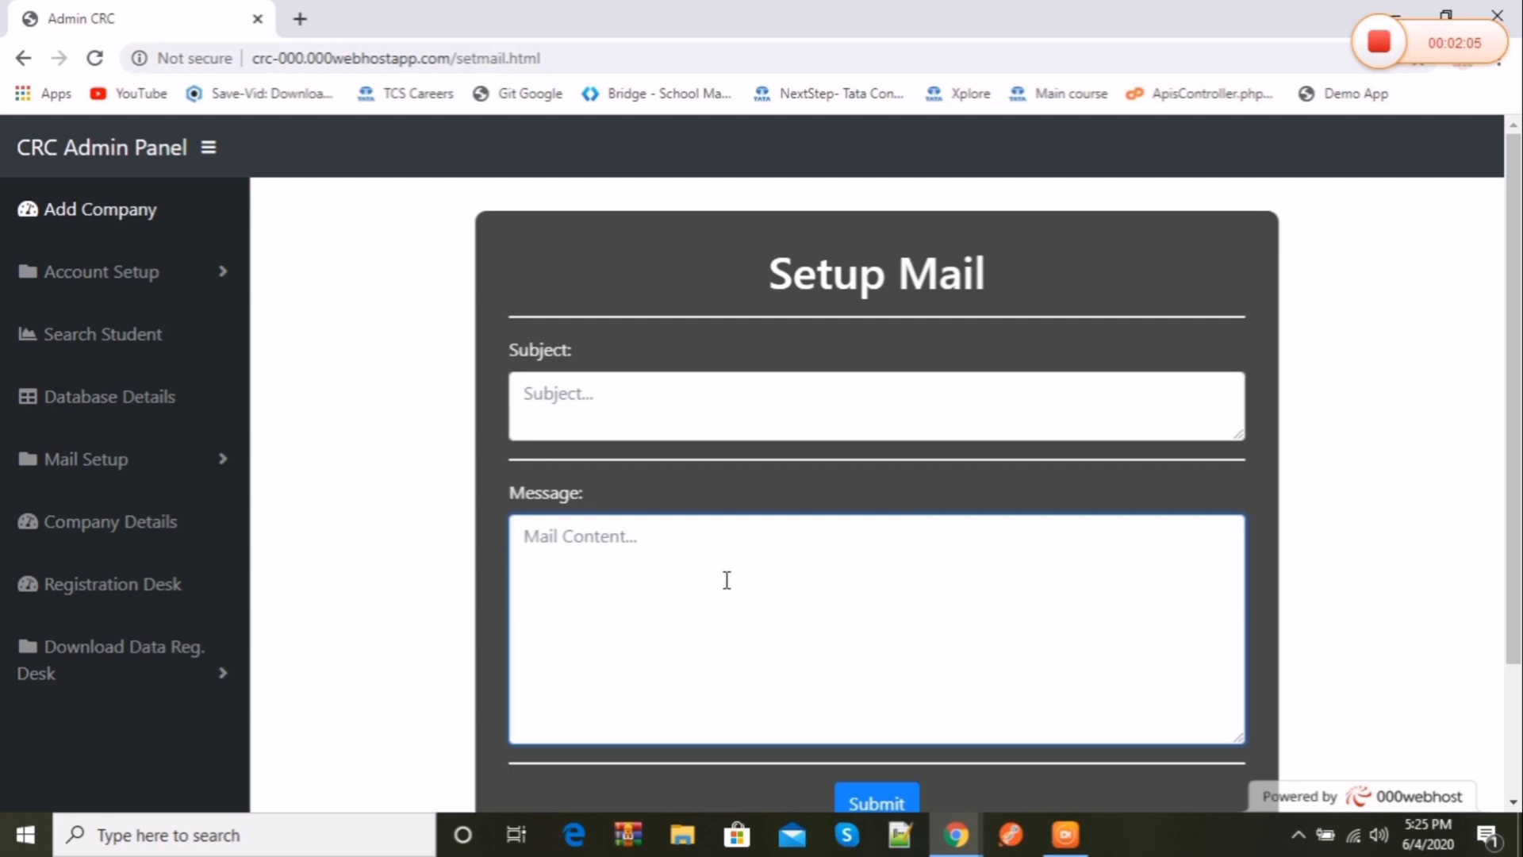
scroll(727, 579, down, 3)
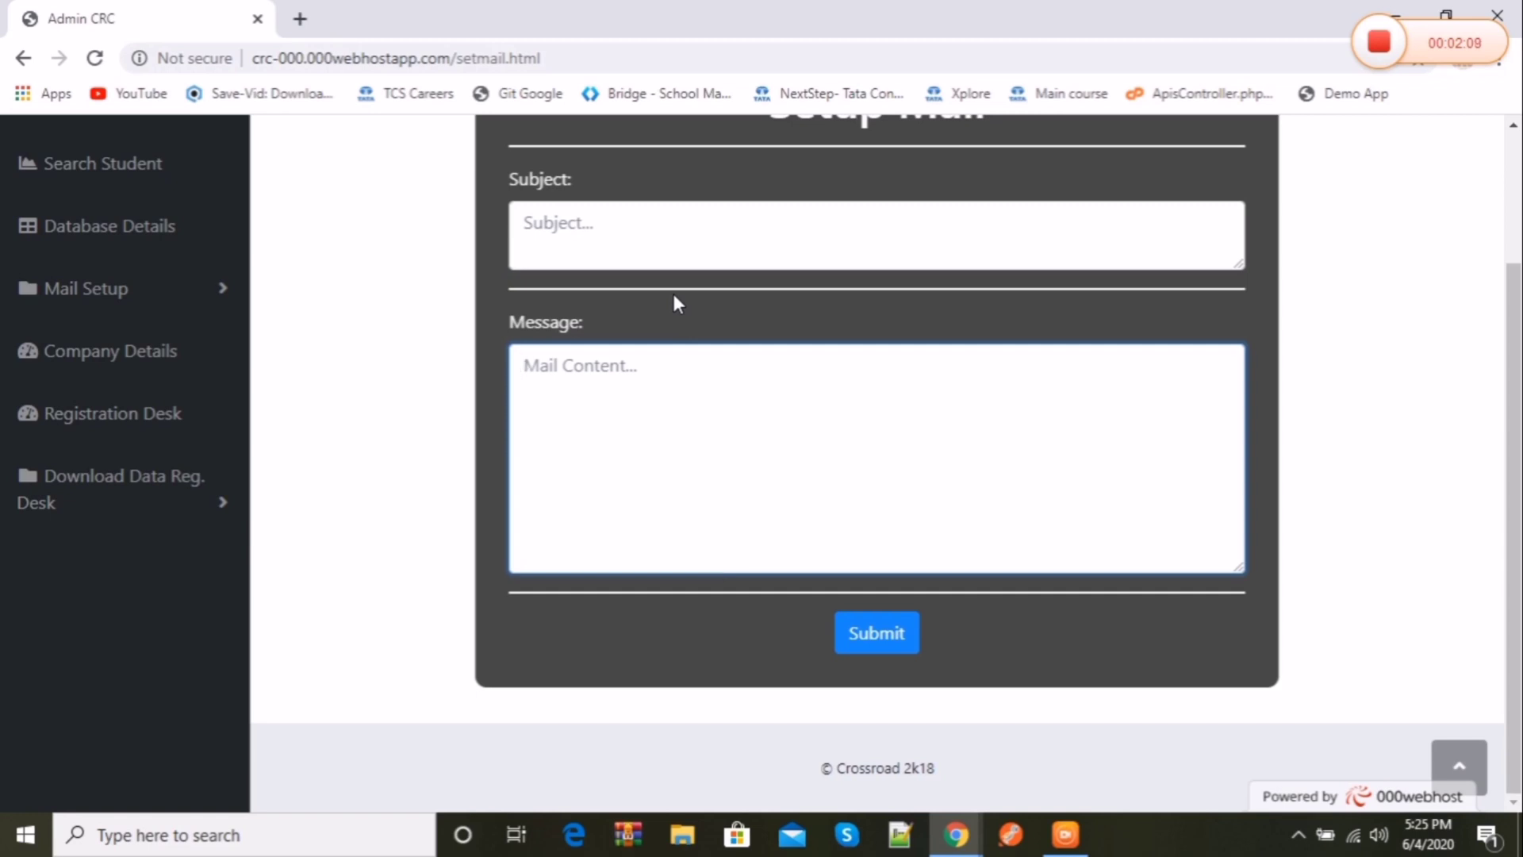
click(630, 241)
scroll(1142, 266, up, 3)
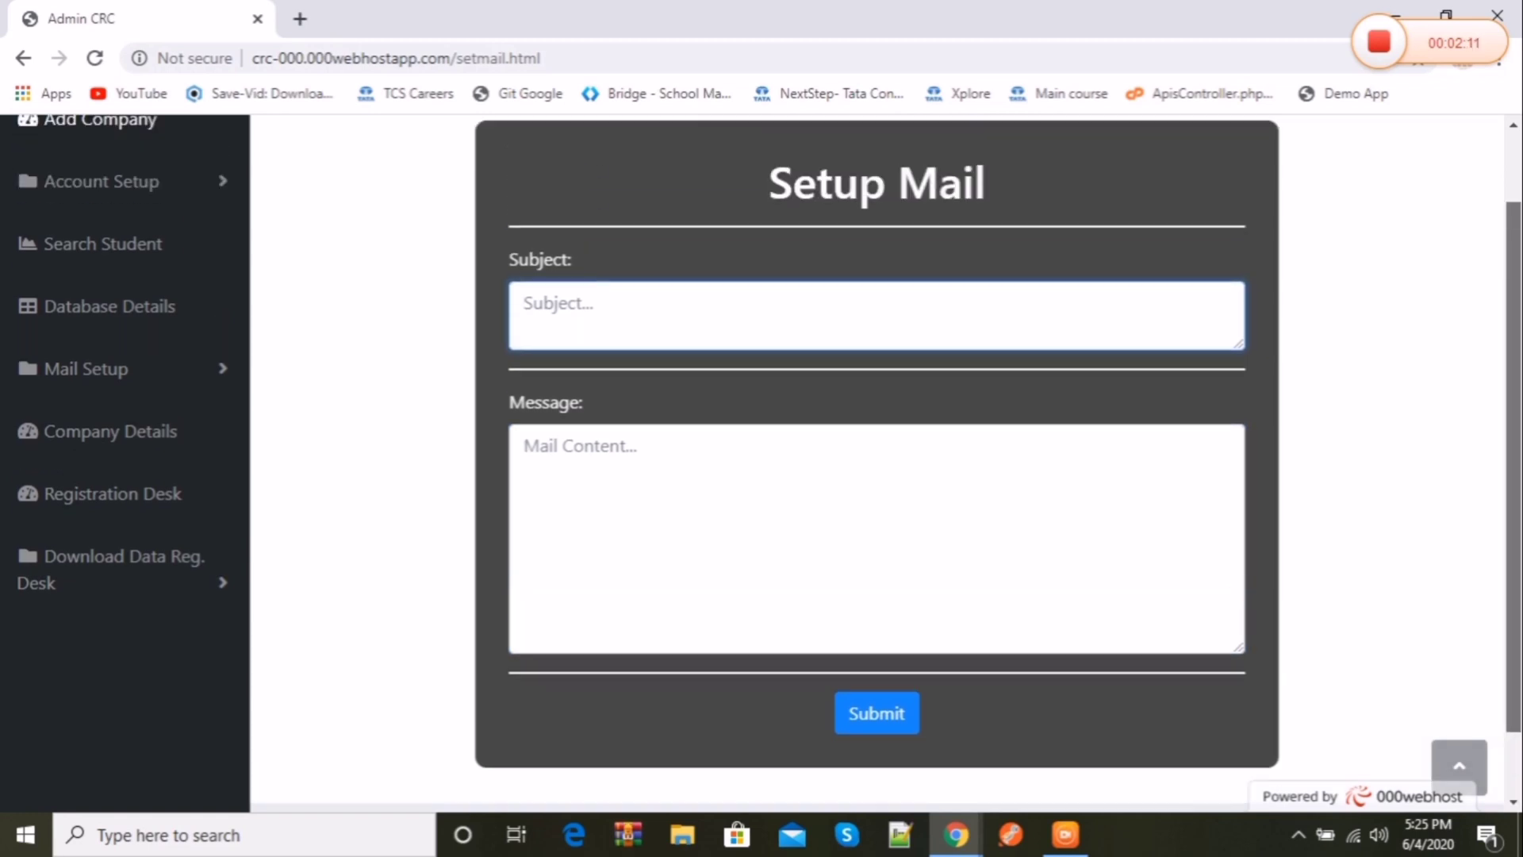
text(Regarding placement in tcs)
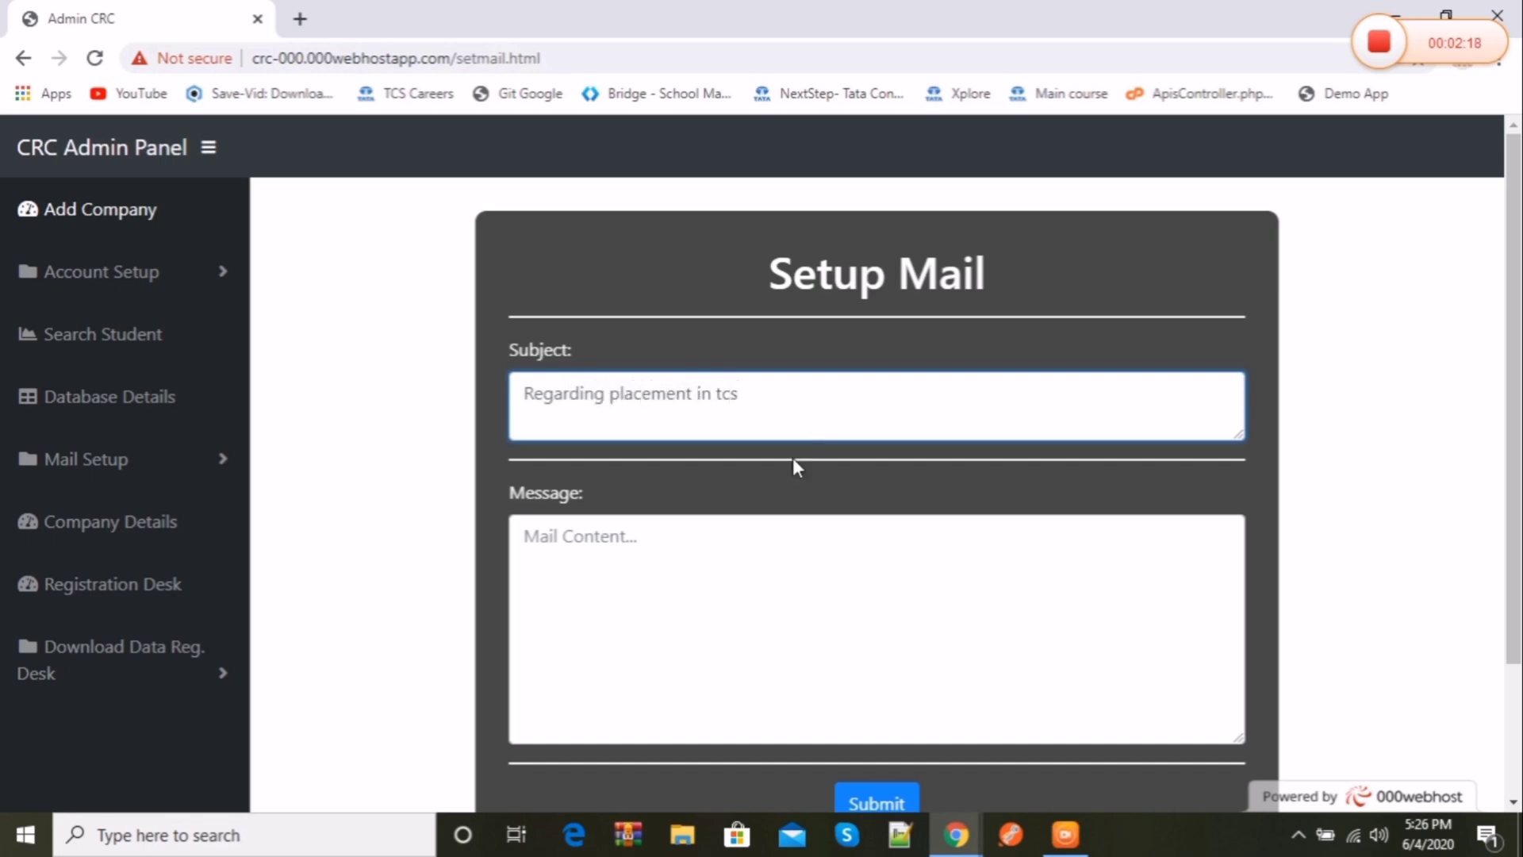
click(747, 581)
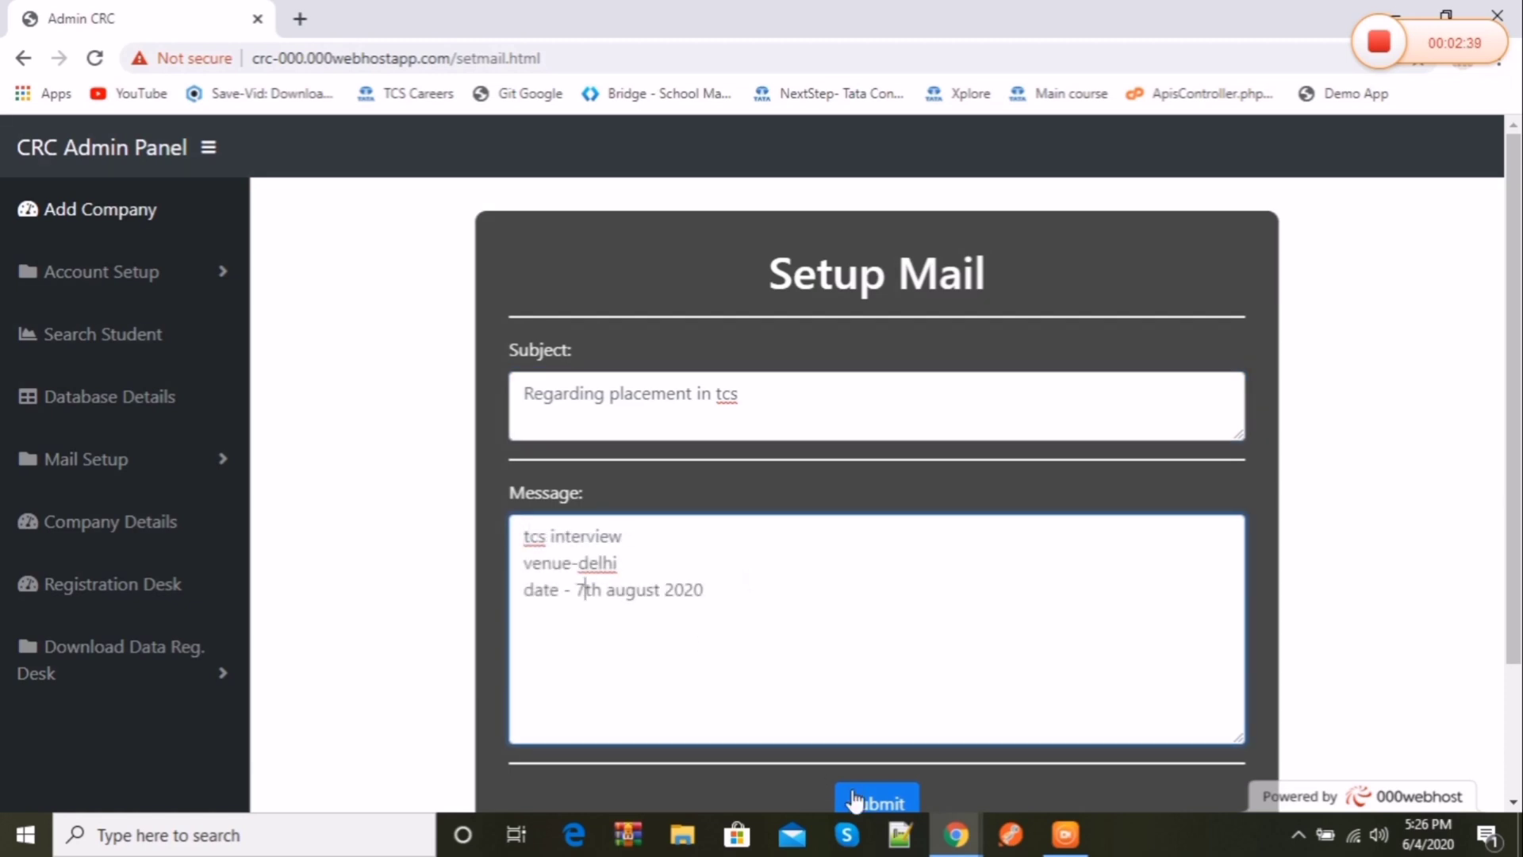
click(855, 799)
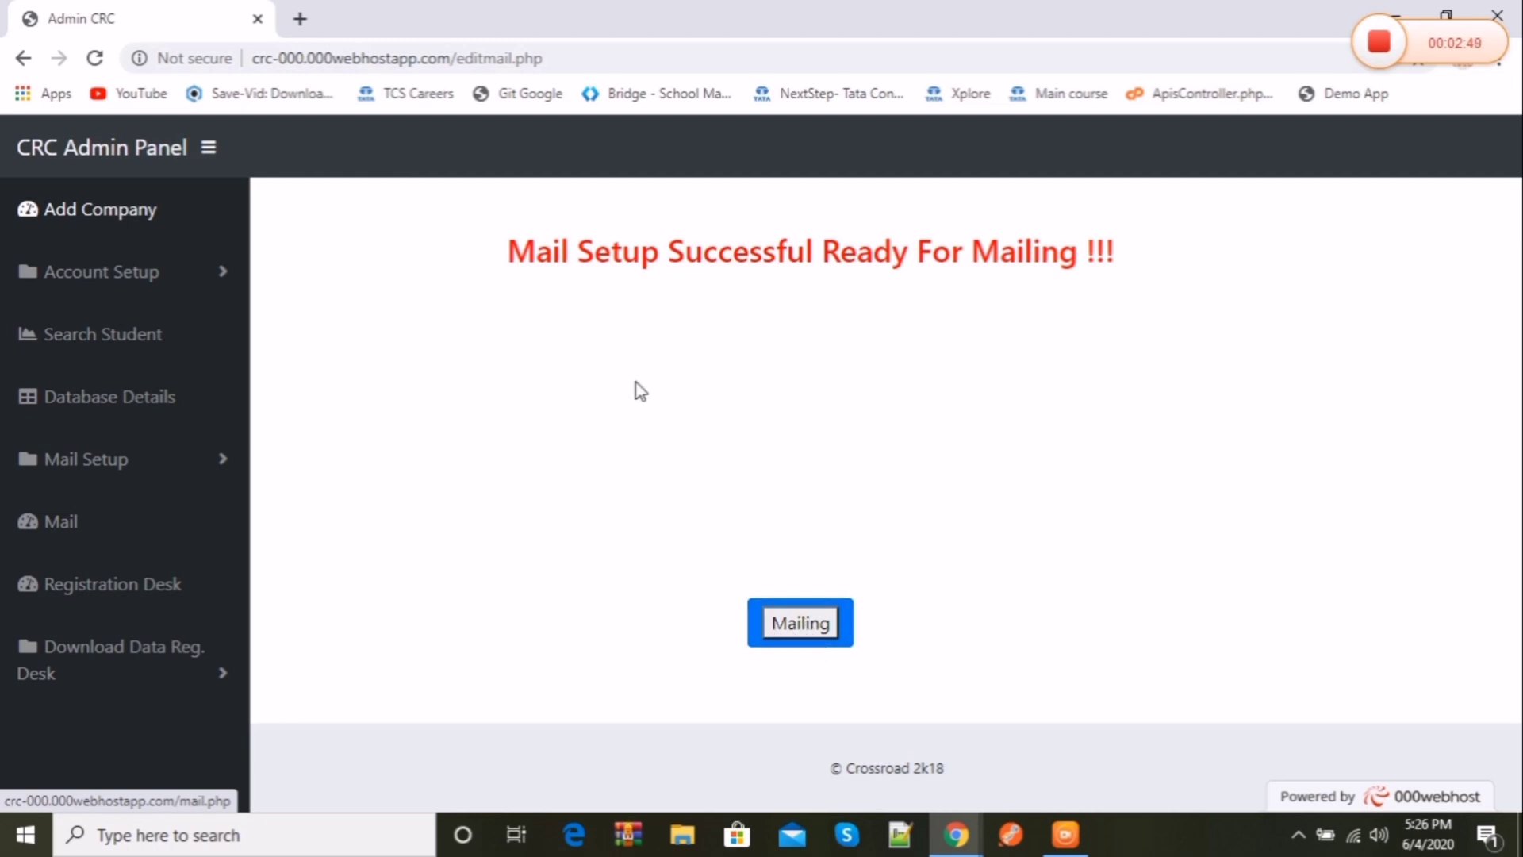
Step: Go to Mailing, toggle the Select checkboxes, and Send Single to the second student
click(817, 629)
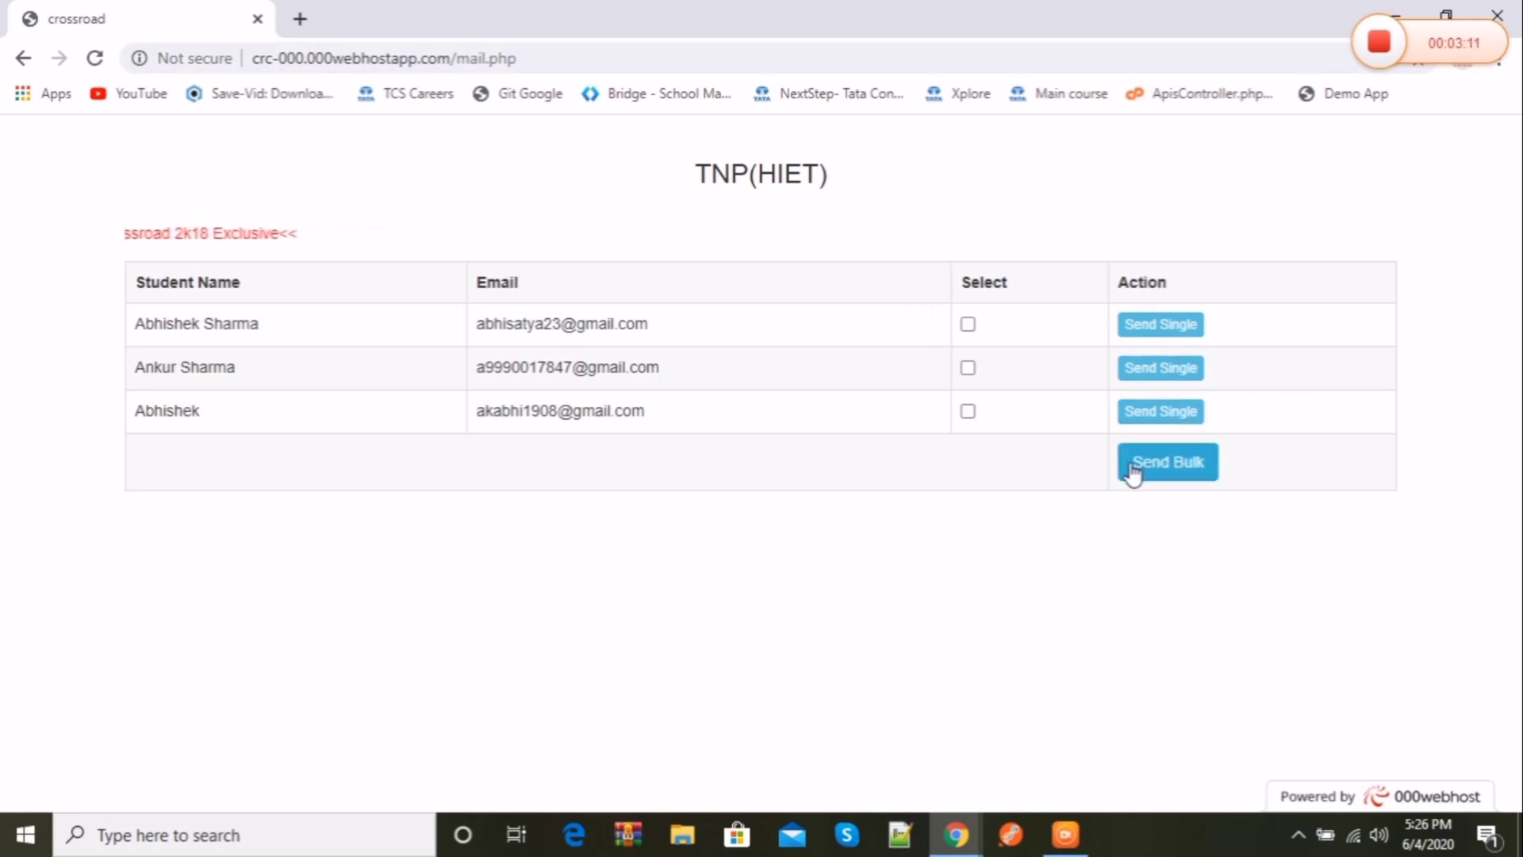
click(968, 324)
click(968, 367)
click(968, 411)
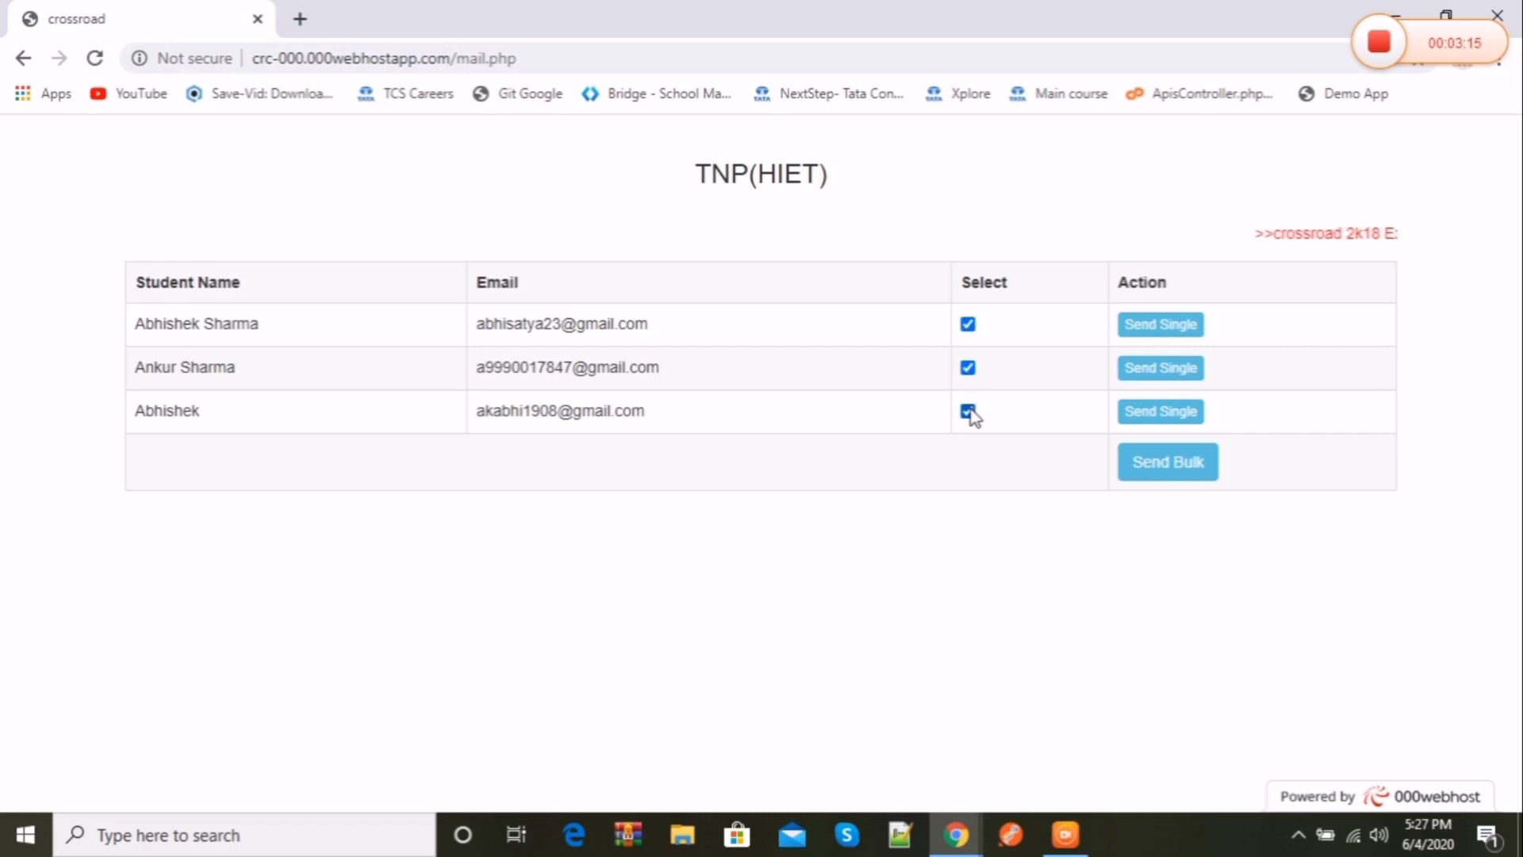
click(970, 412)
click(967, 368)
click(968, 324)
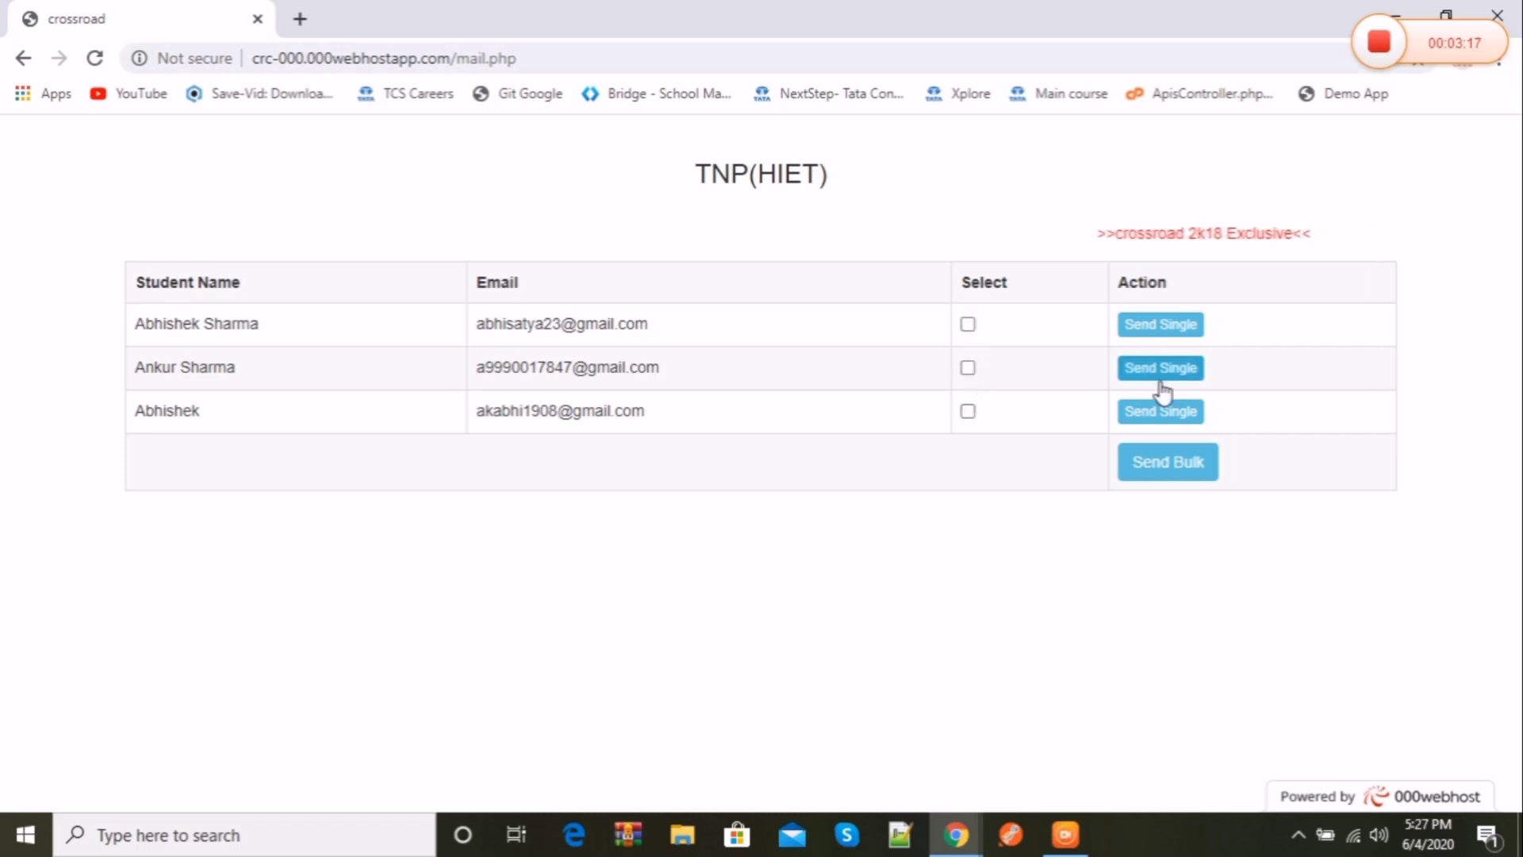
click(1155, 373)
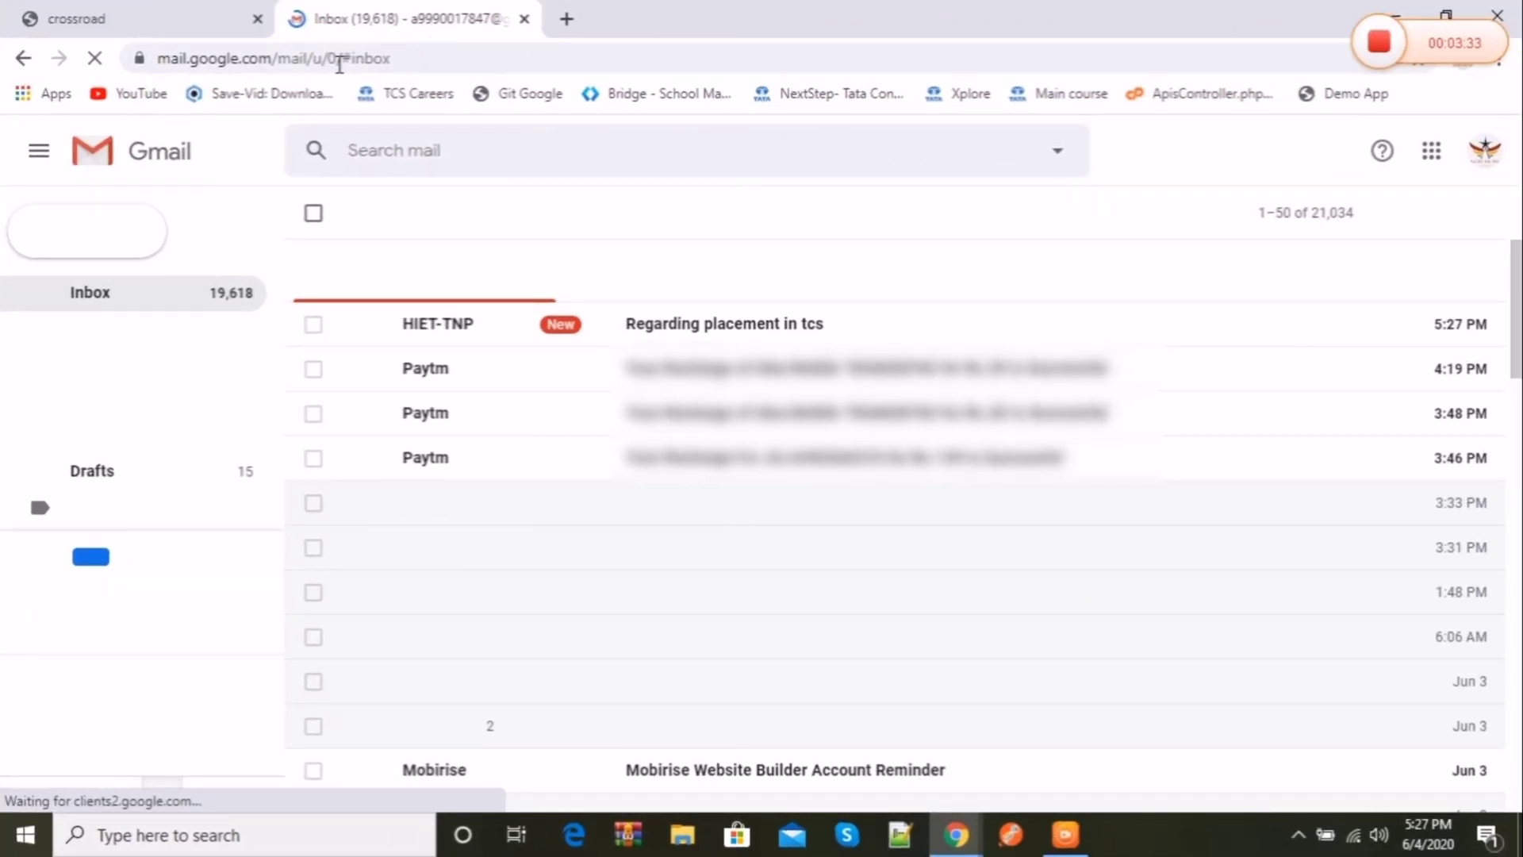
Step: Open the 'Regarding placement in tcs' email in the Gmail inbox
click(634, 324)
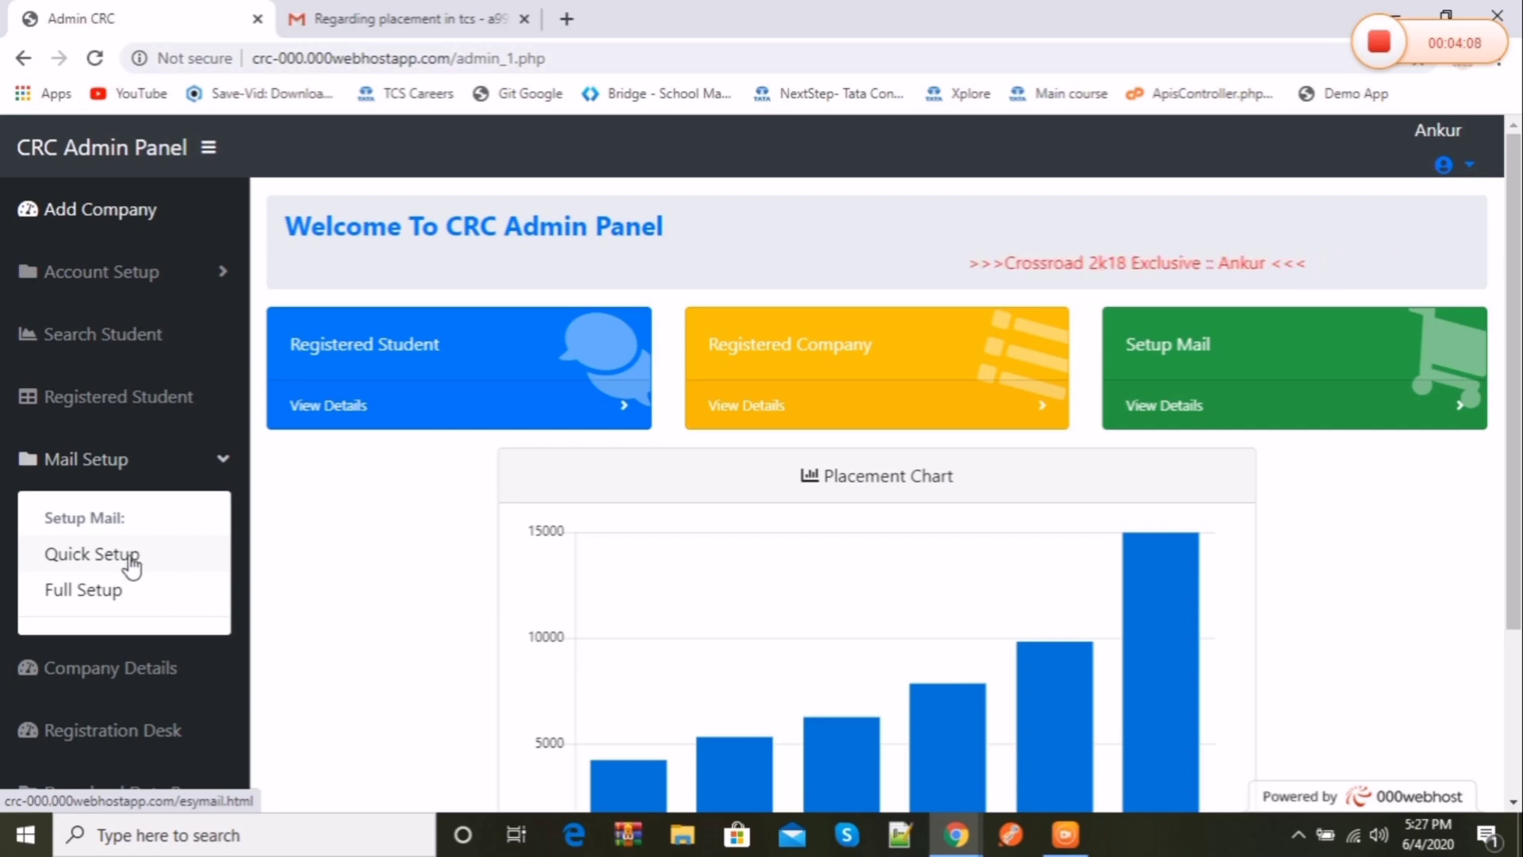
Step: Submit Quick Setup with the Wipro developer job (60%, 3.5LPA, fresher, java,python), then check Gmail
click(130, 555)
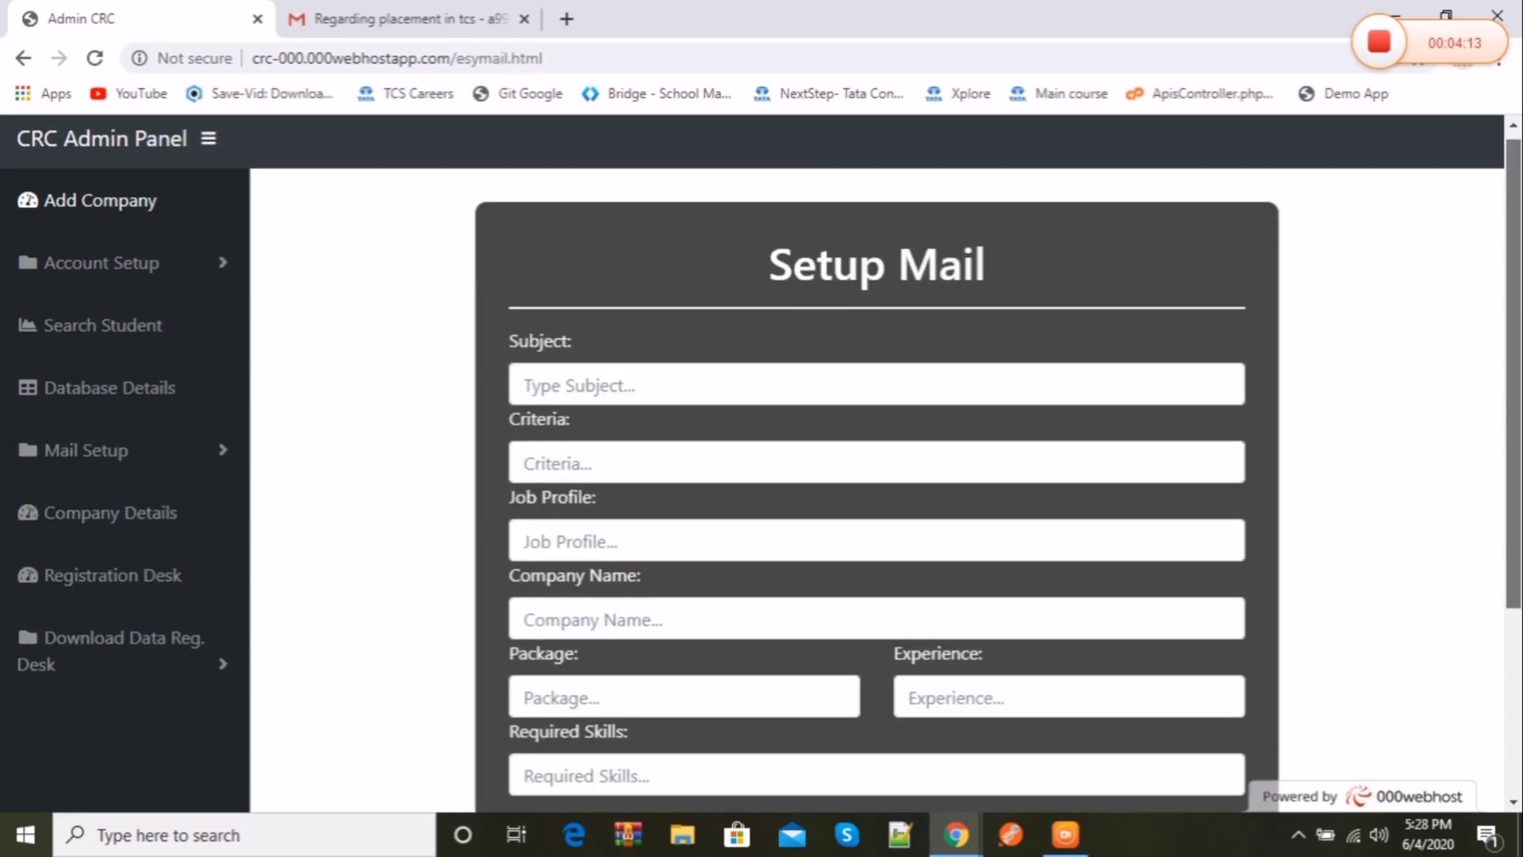
scroll(876, 476, down, 2)
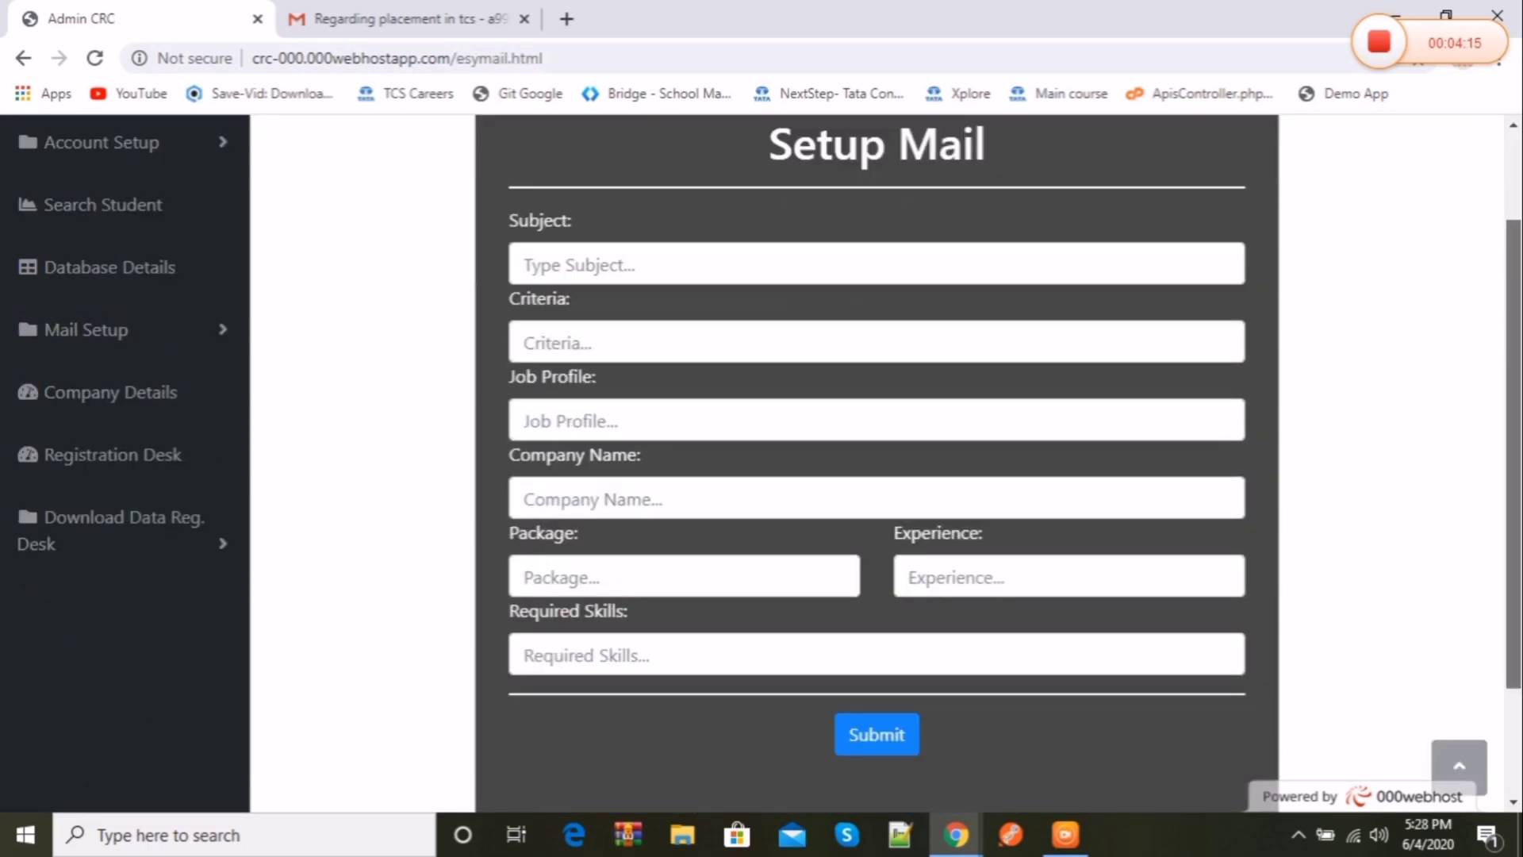
scroll(1518, 406, up, 1)
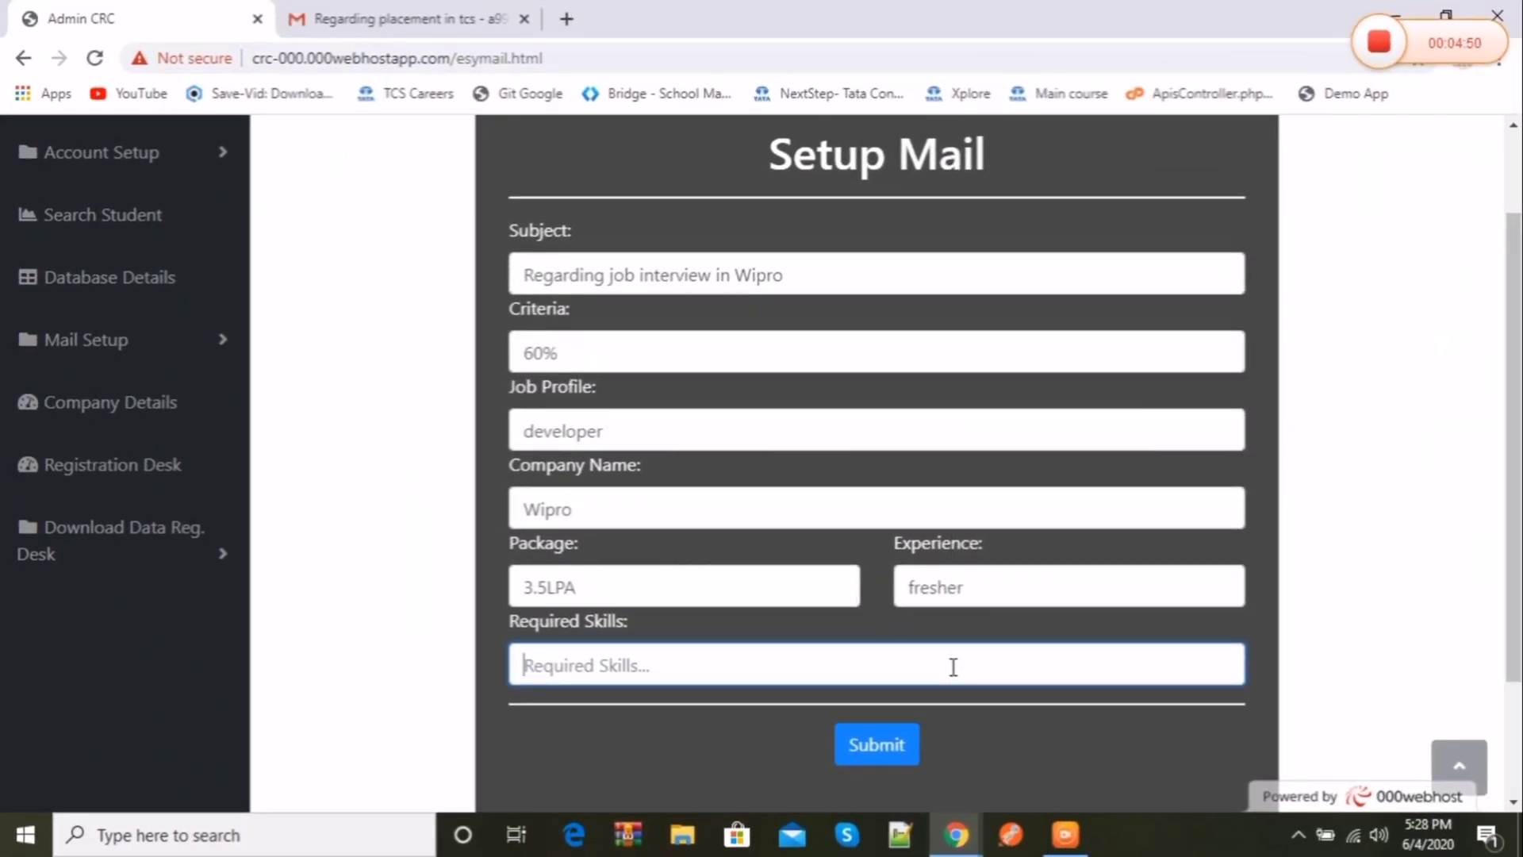
text(java)
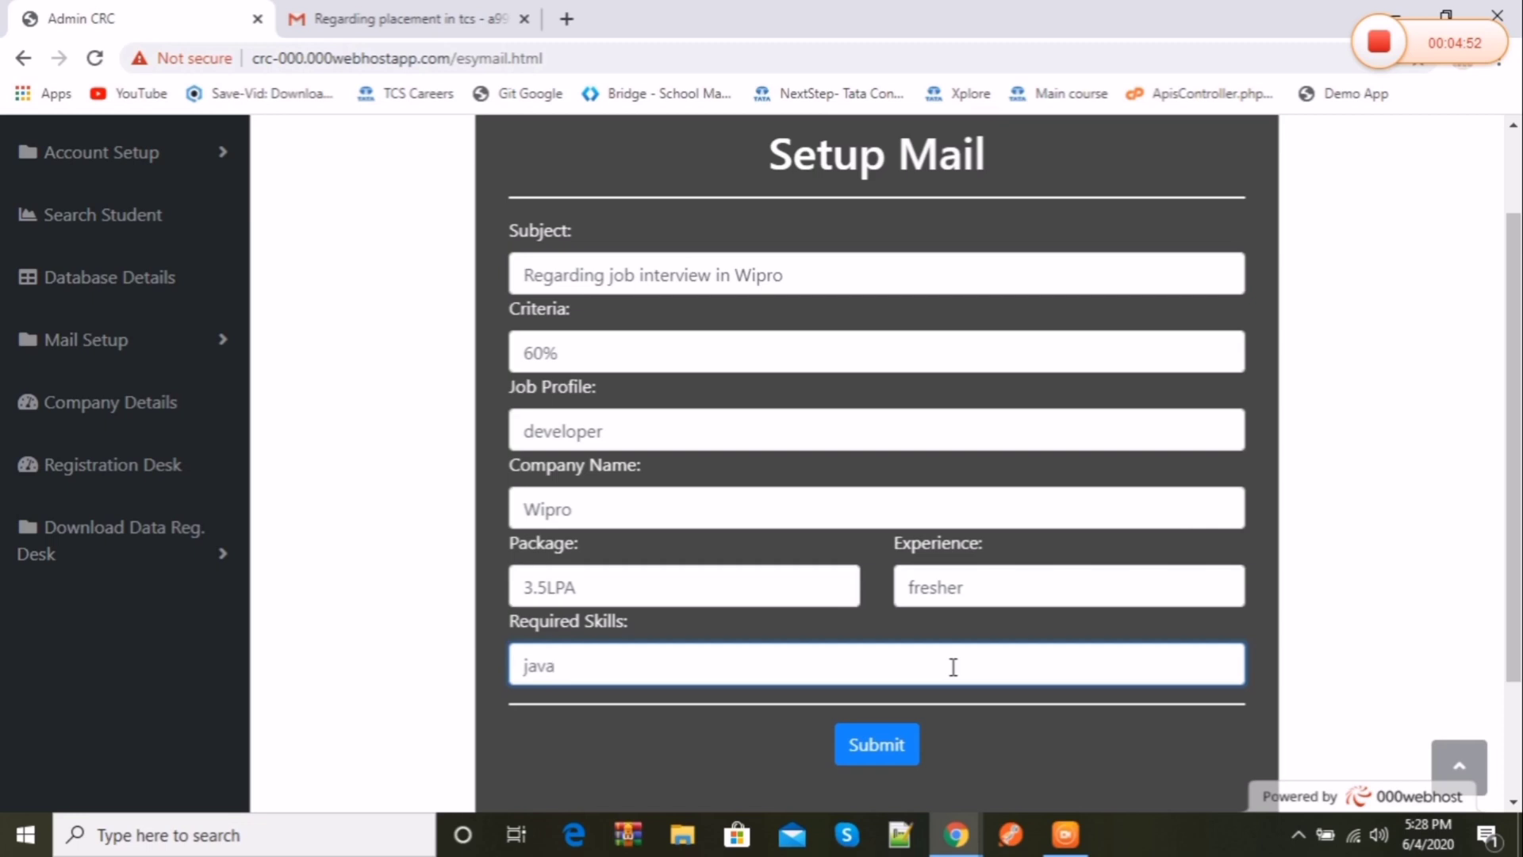
text(,python)
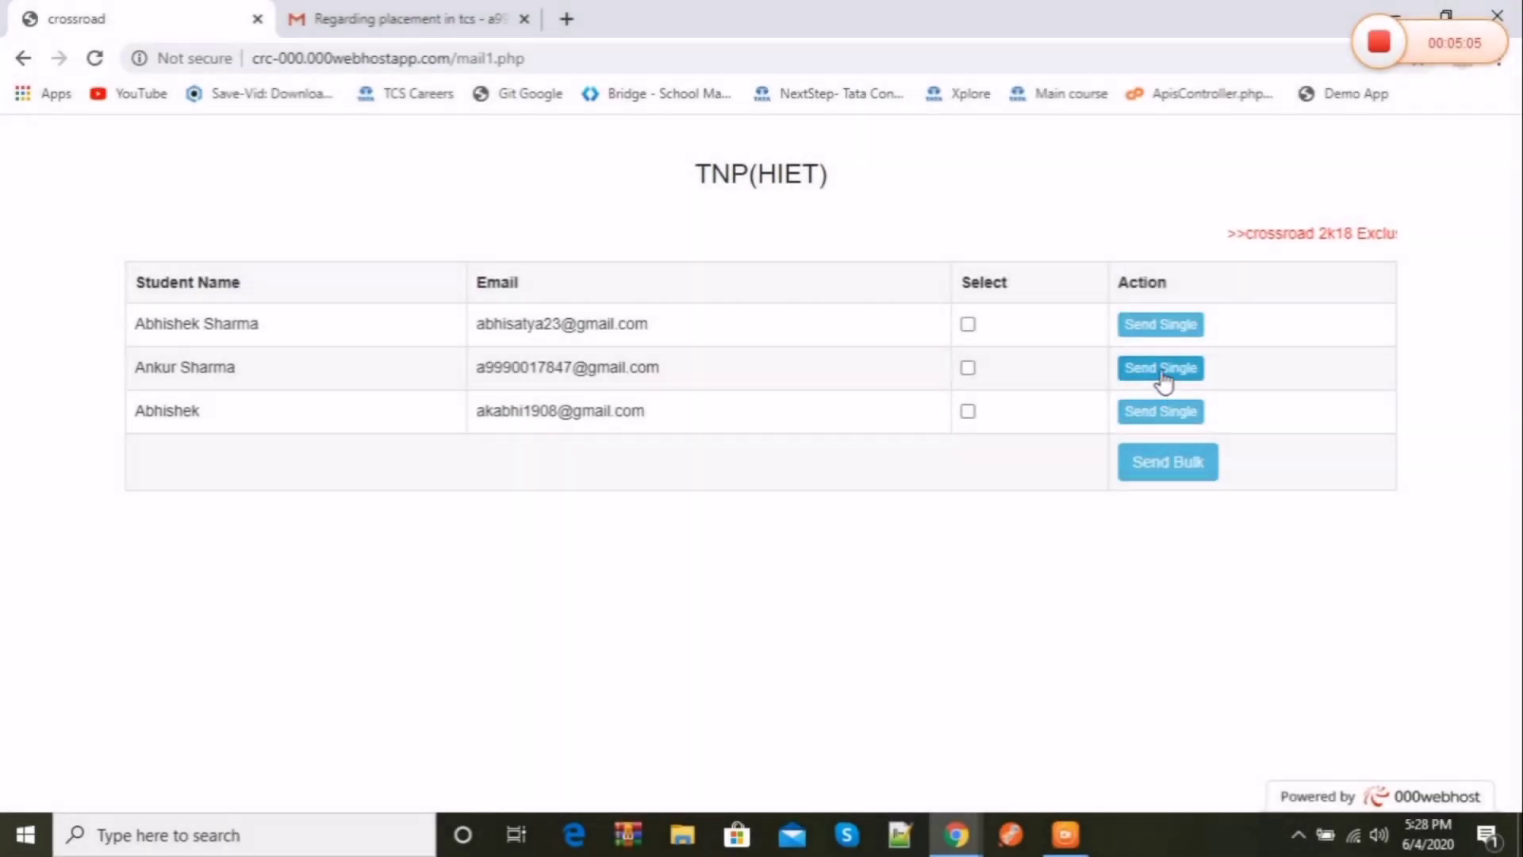
click(1159, 367)
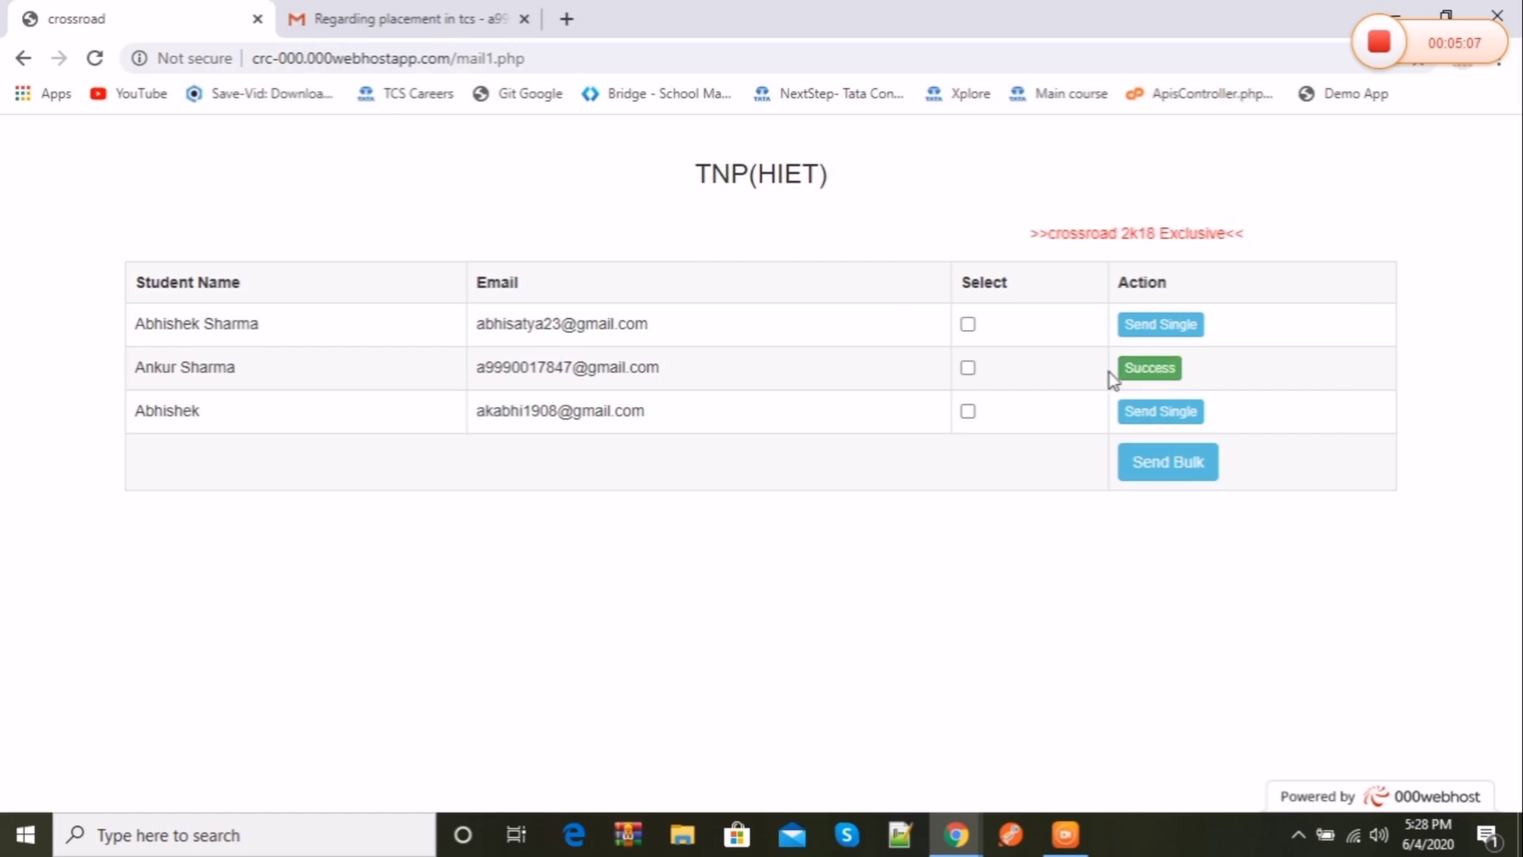
click(513, 30)
click(123, 291)
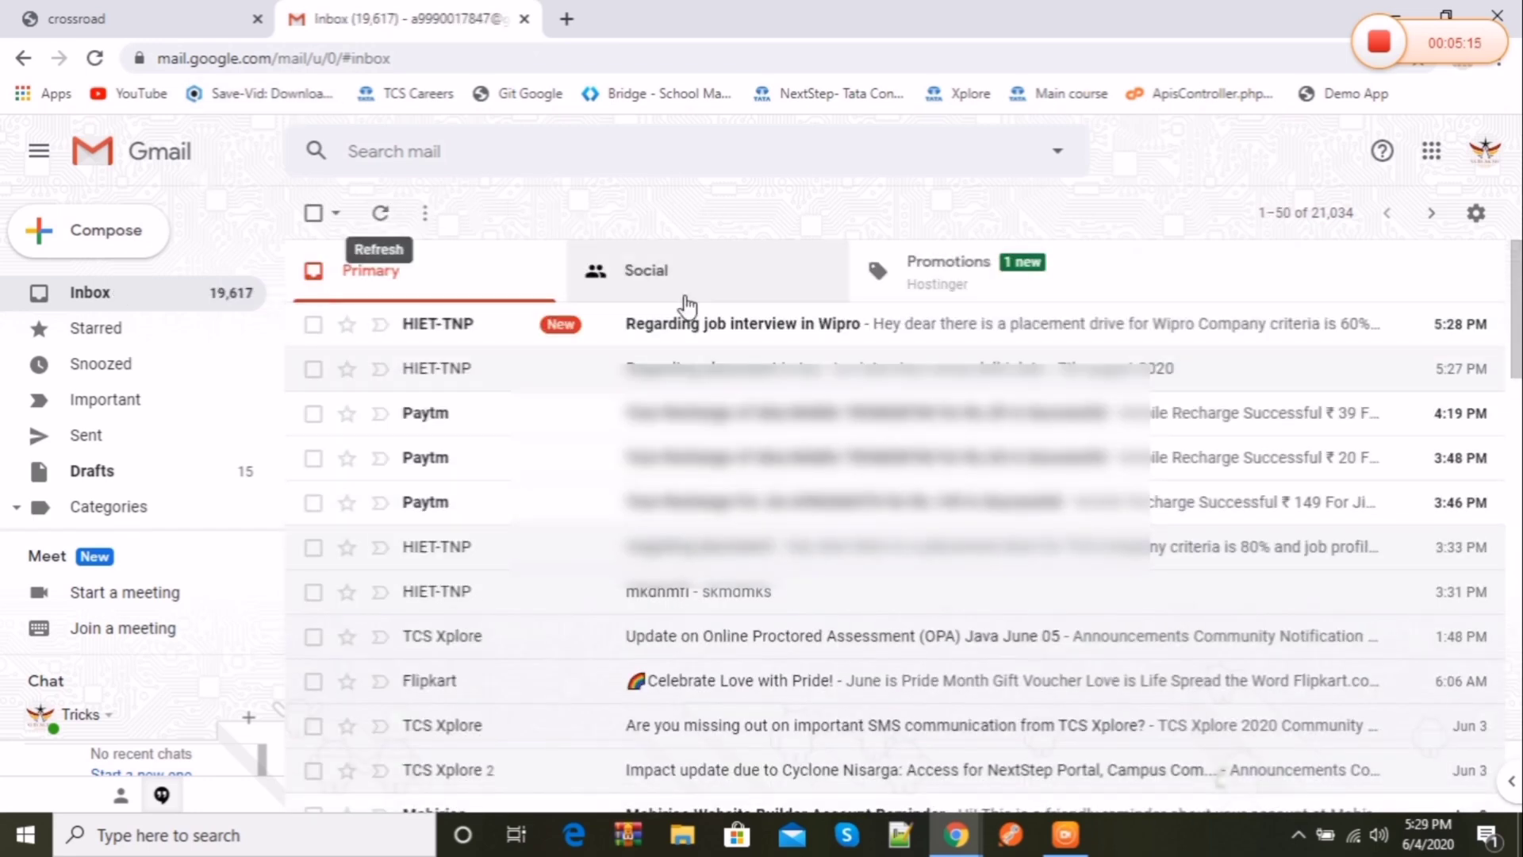
Step: Open the 'Regarding job interview in Wipro' email and highlight its body text
click(755, 330)
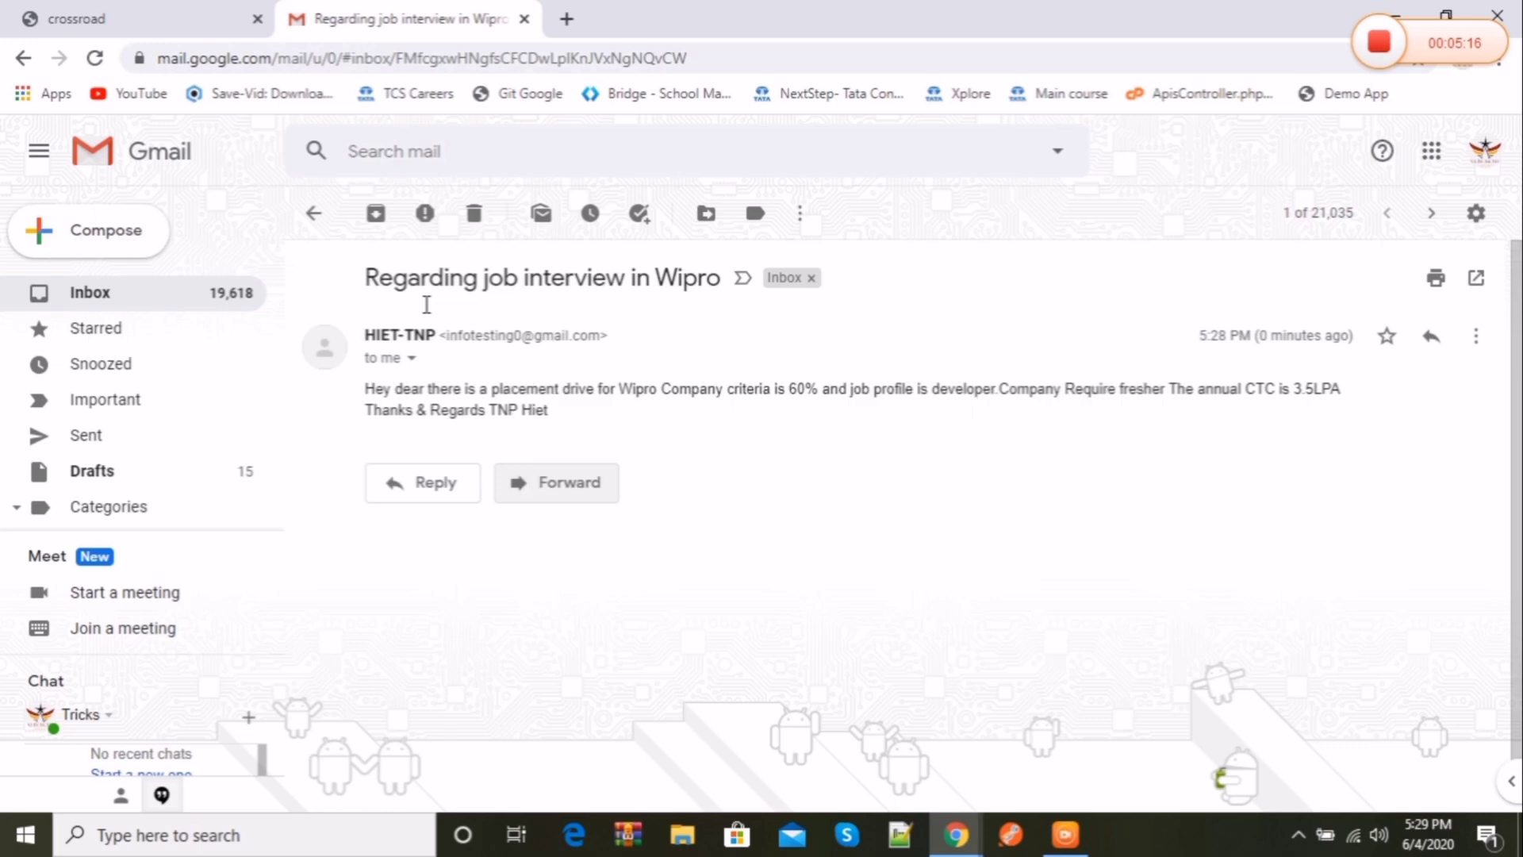
drag(329, 411, 540, 408)
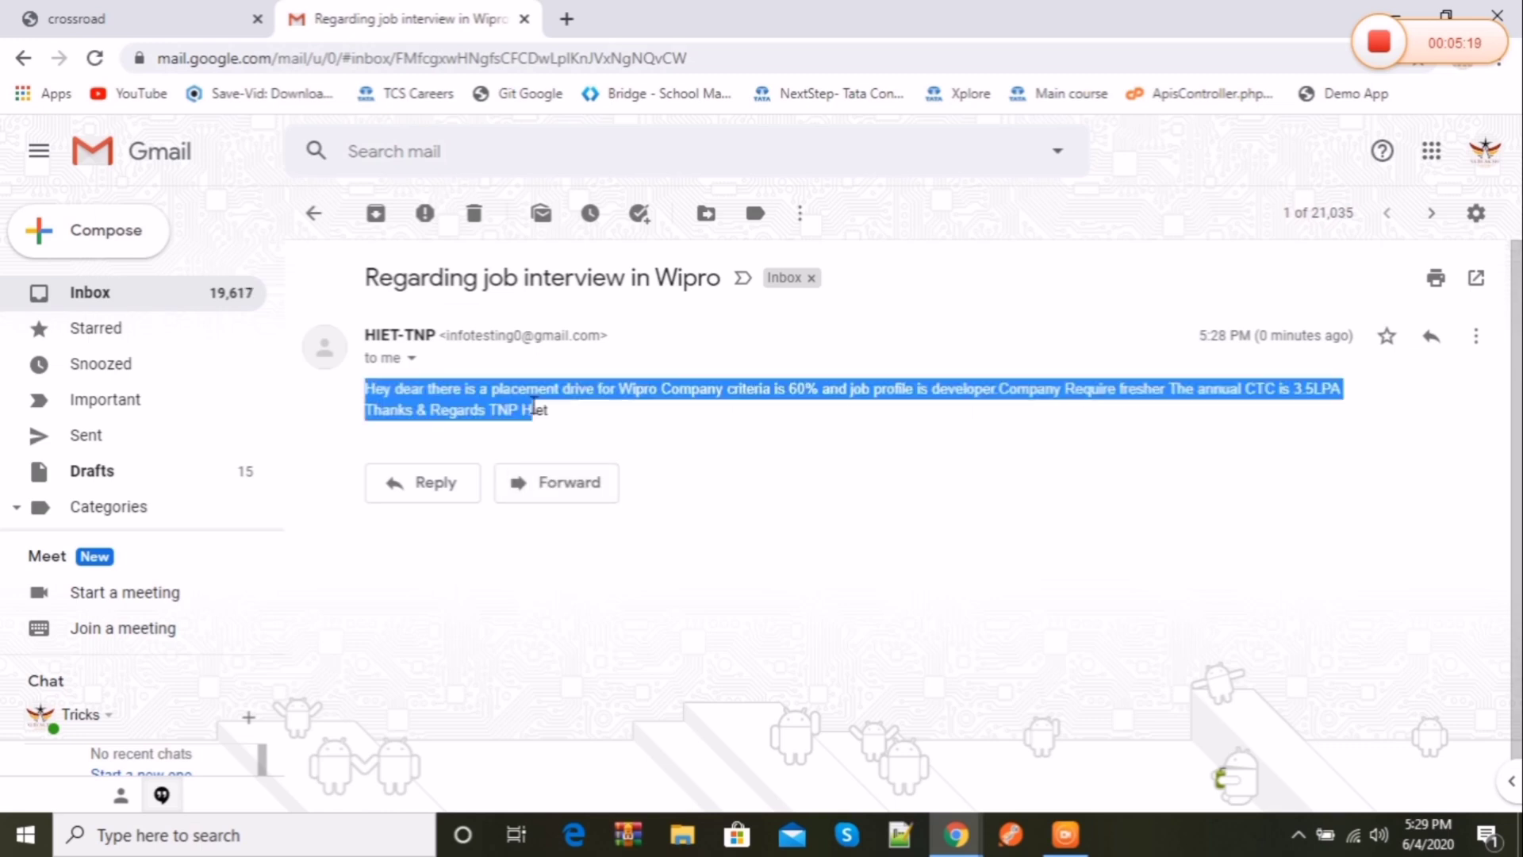
click(838, 476)
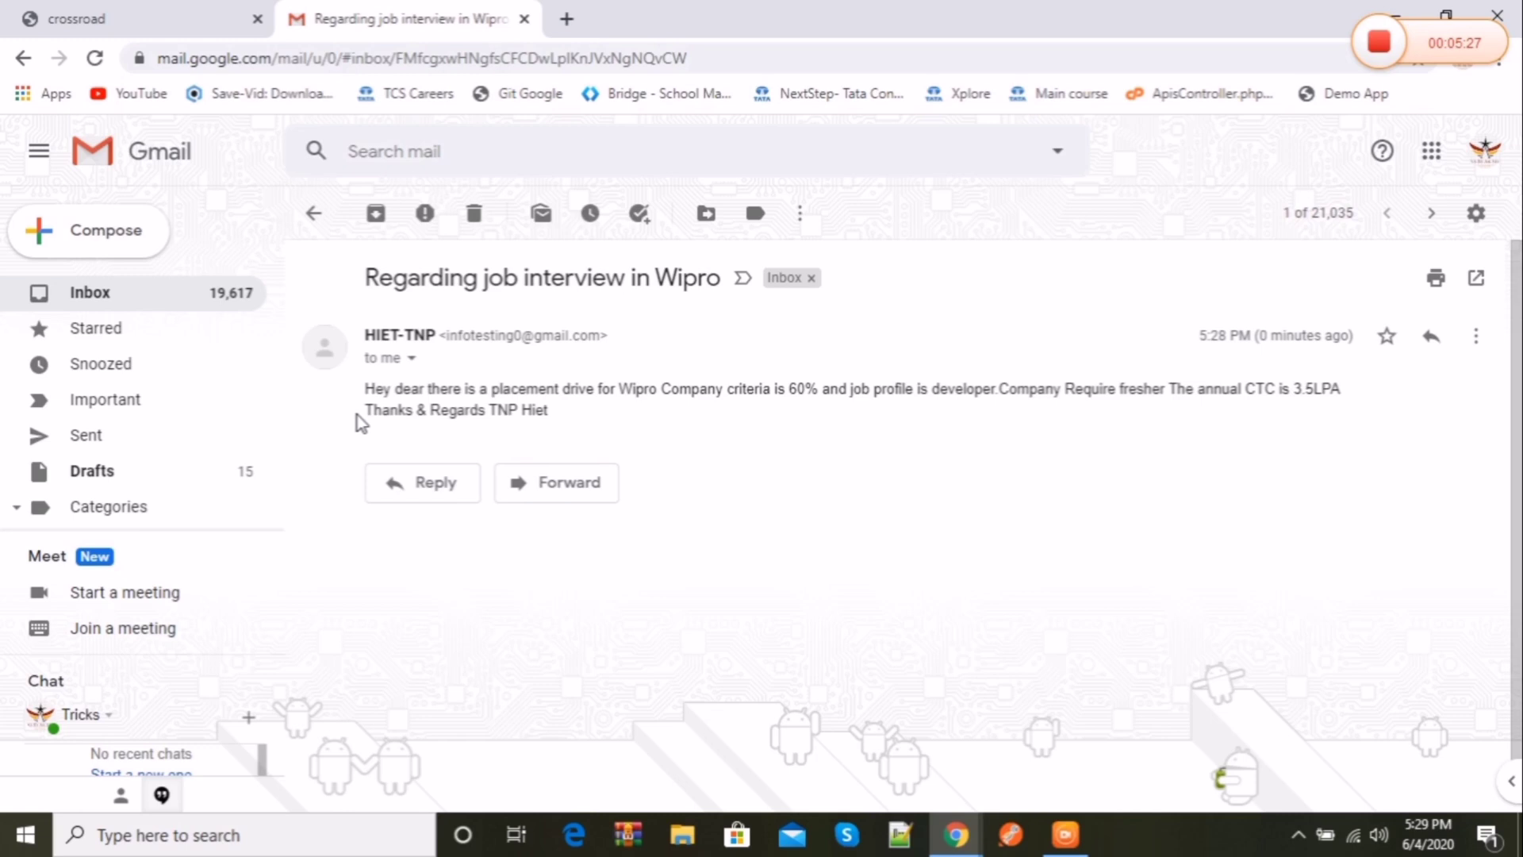
Step: Back on the placement site, load the admin page by editing the address bar
click(118, 15)
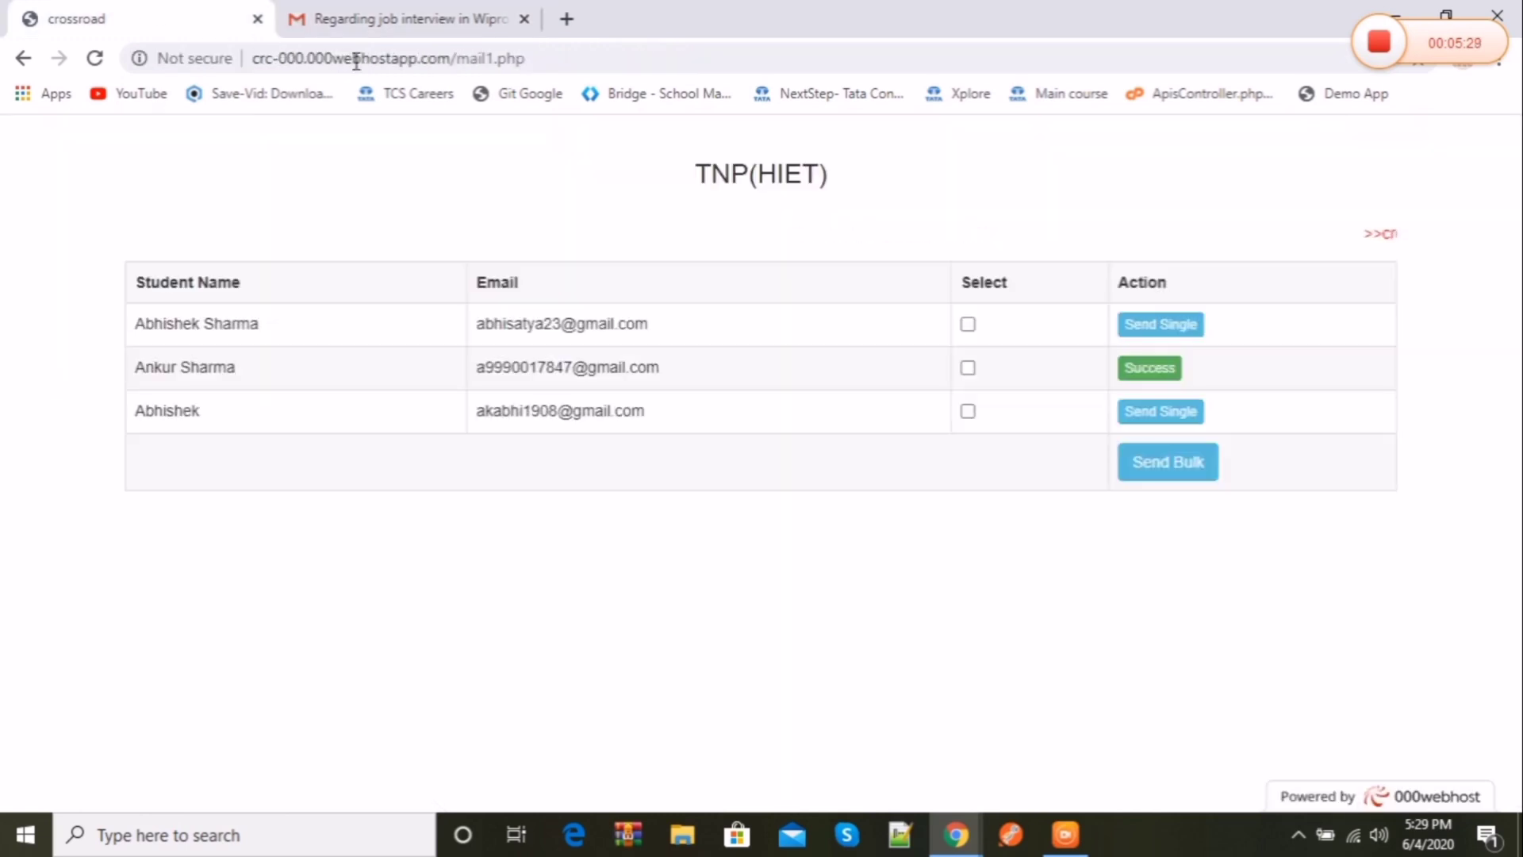
drag(535, 59, 459, 60)
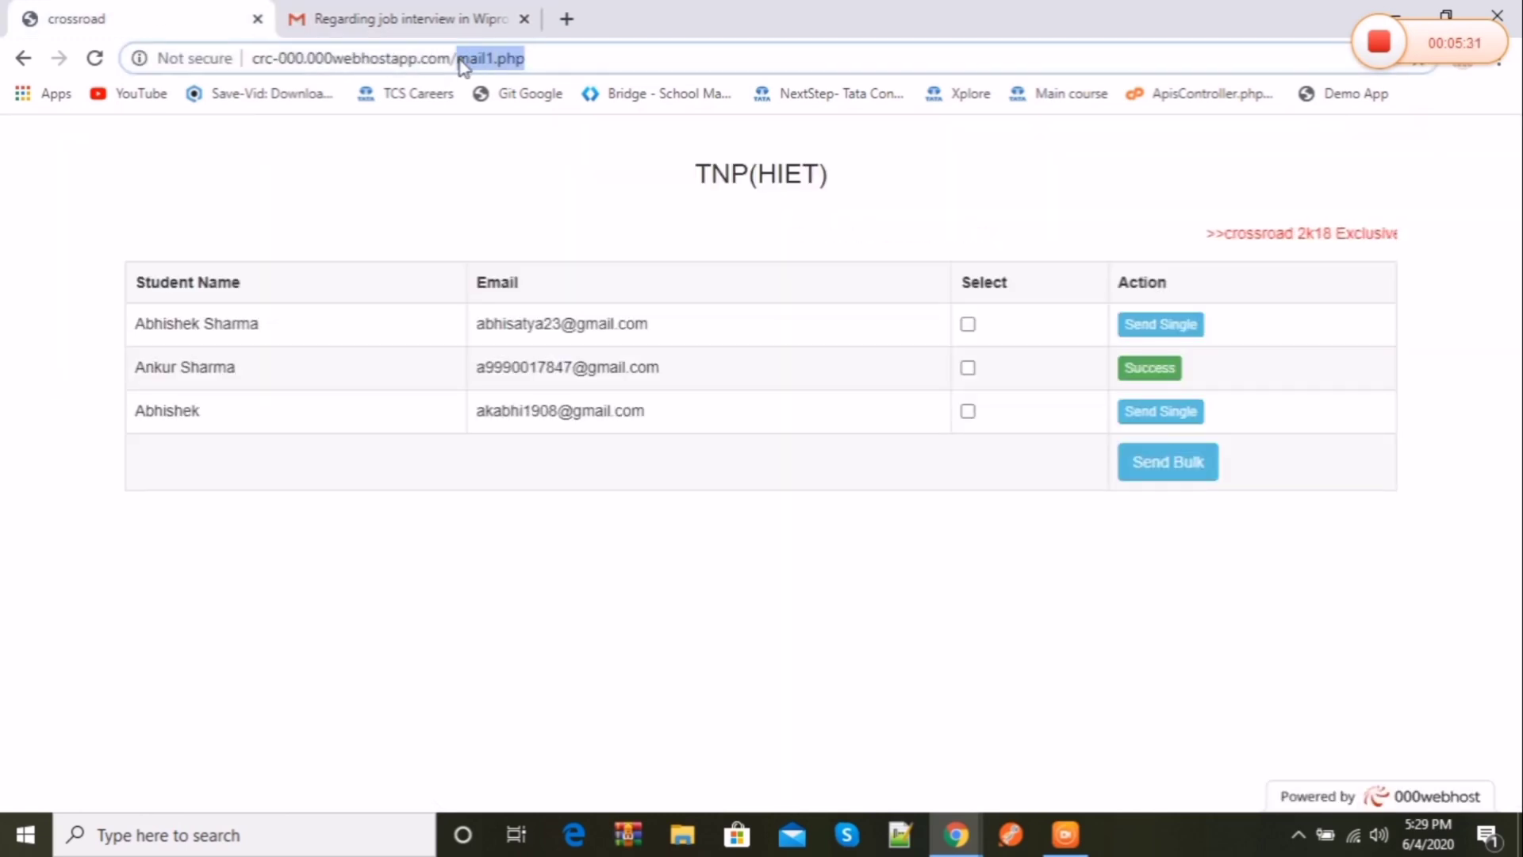
text(admin)
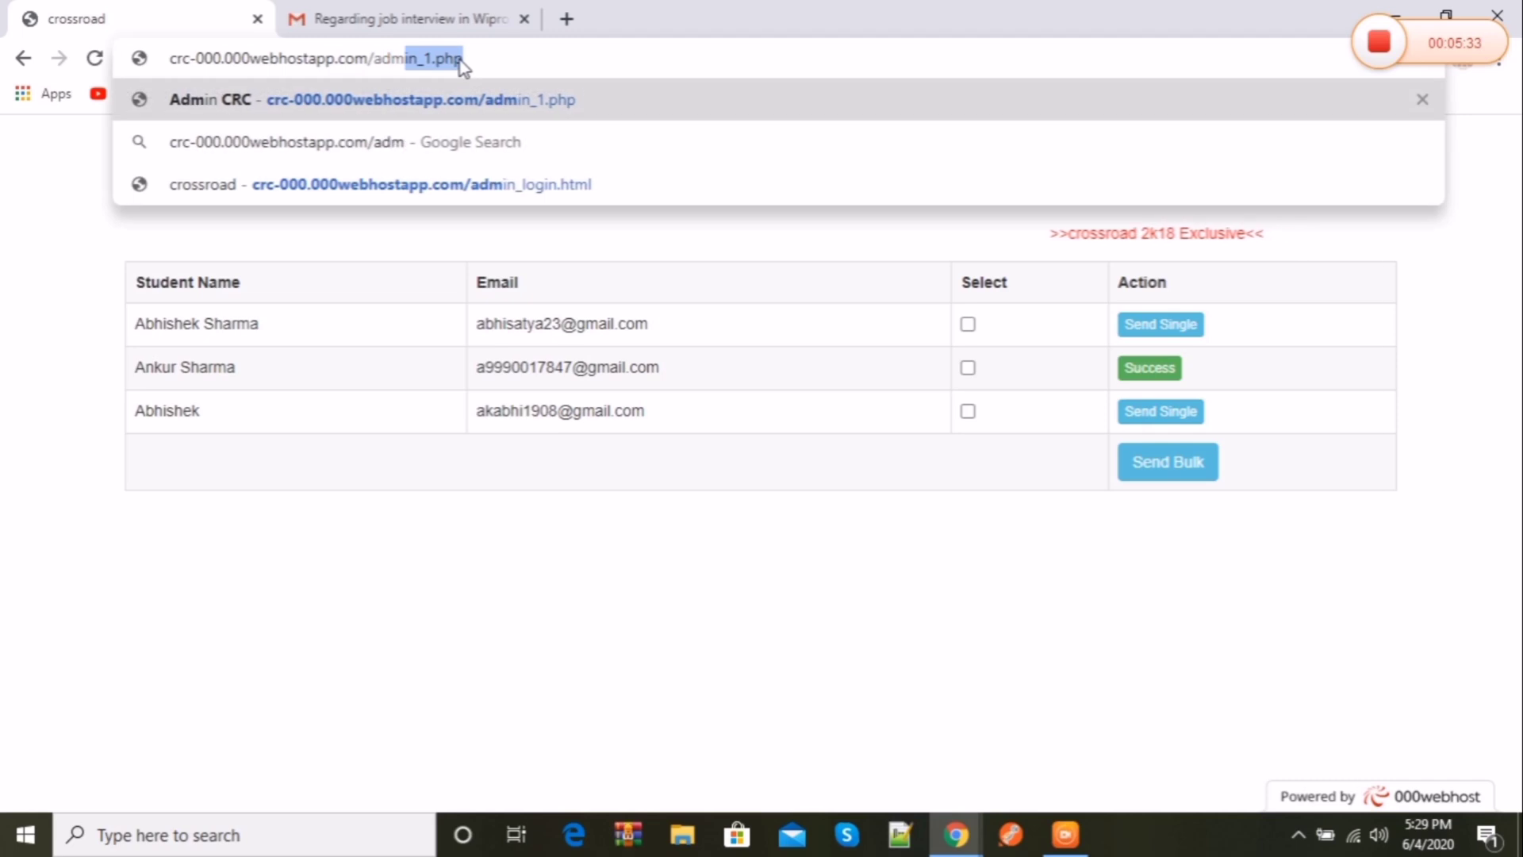
key(Return)
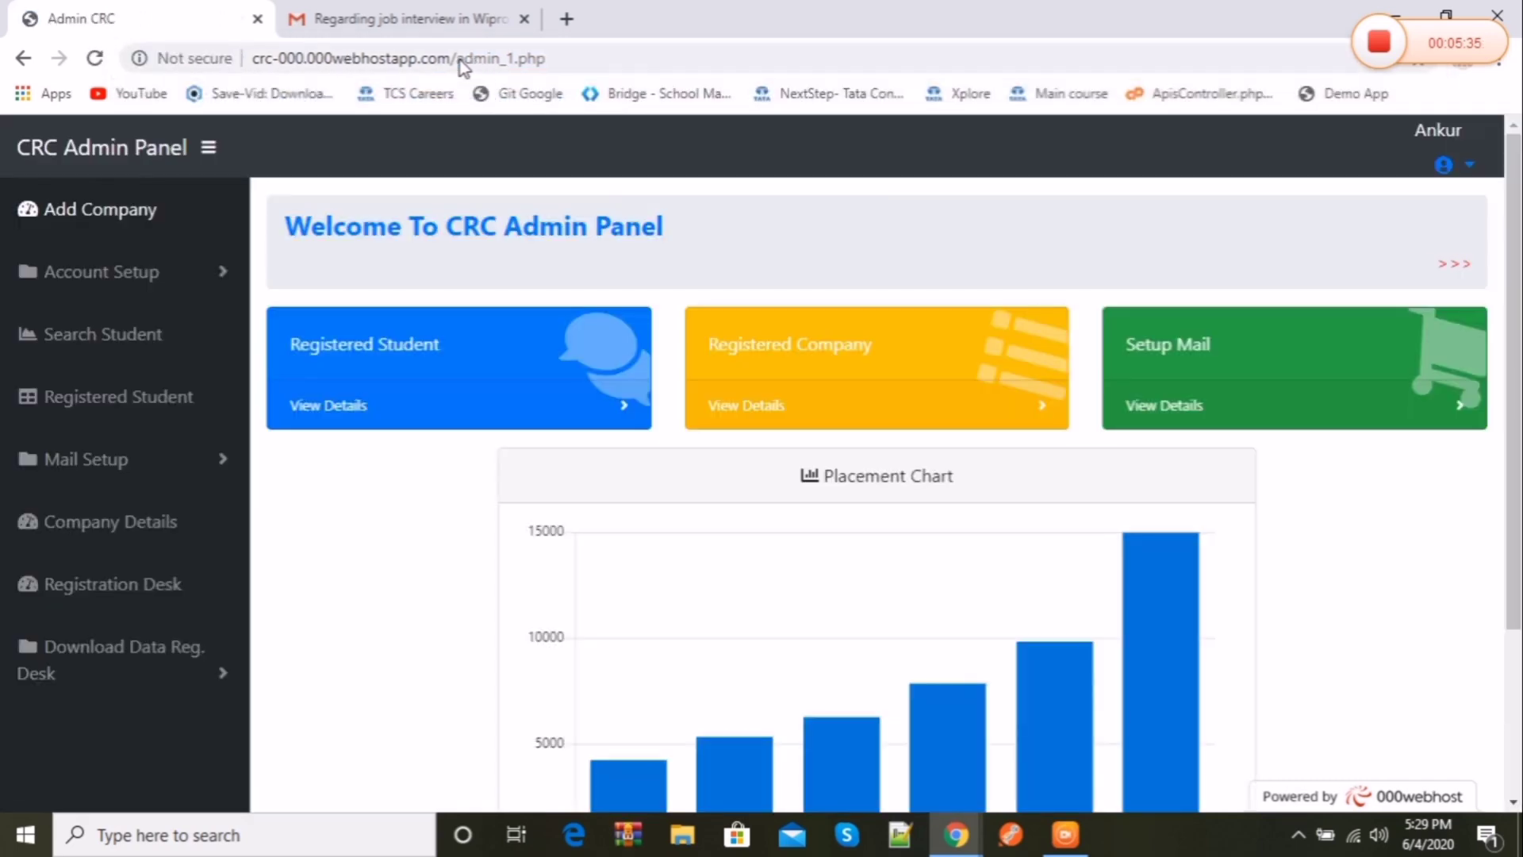
Step: Load criteria.html and submit Computer Science as the Required Criteria
double_click(460, 61)
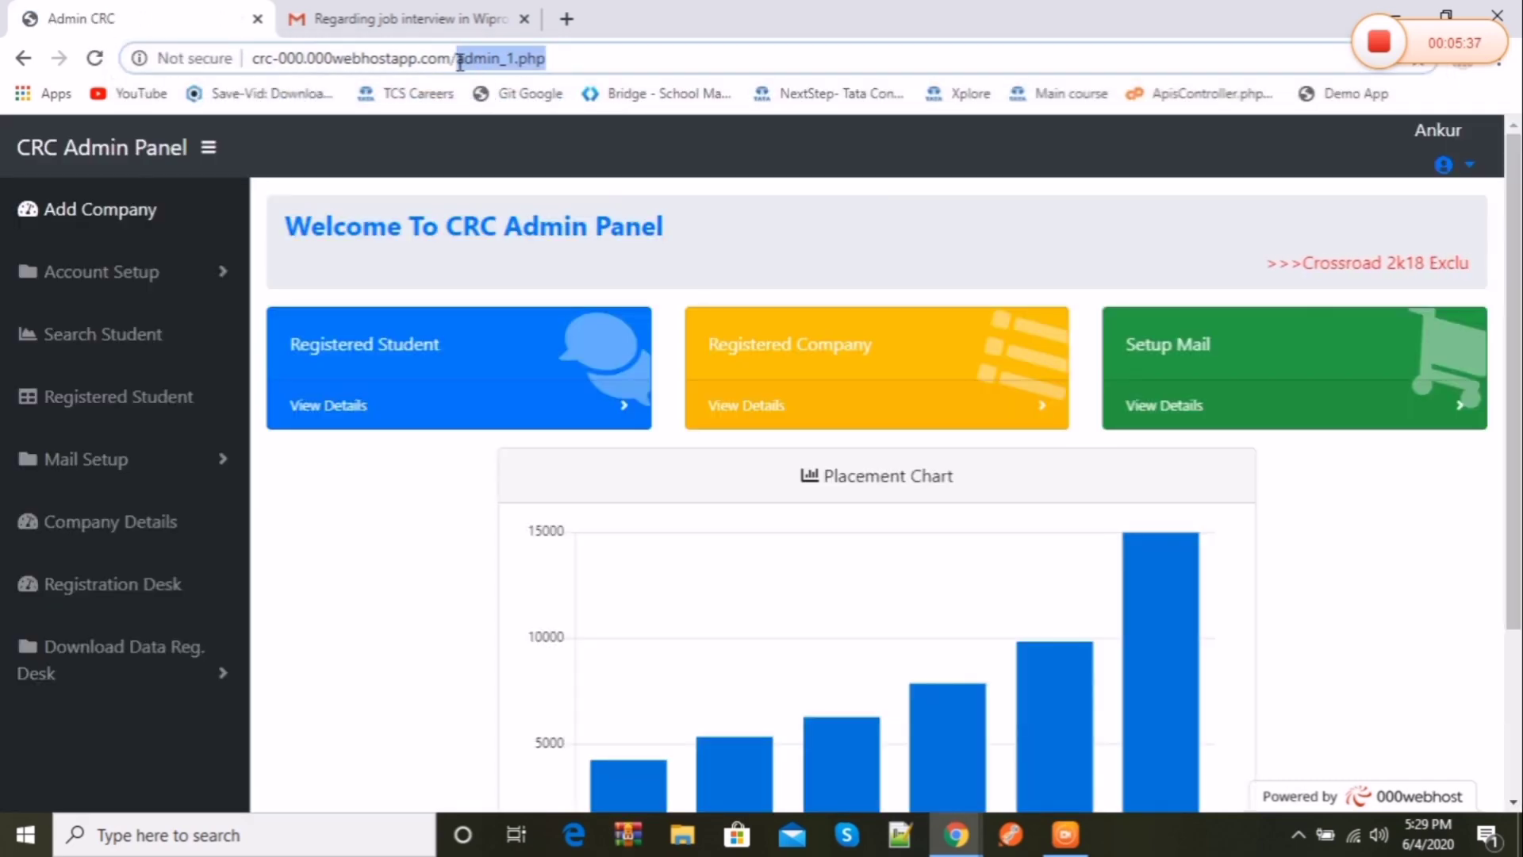
text(crite)
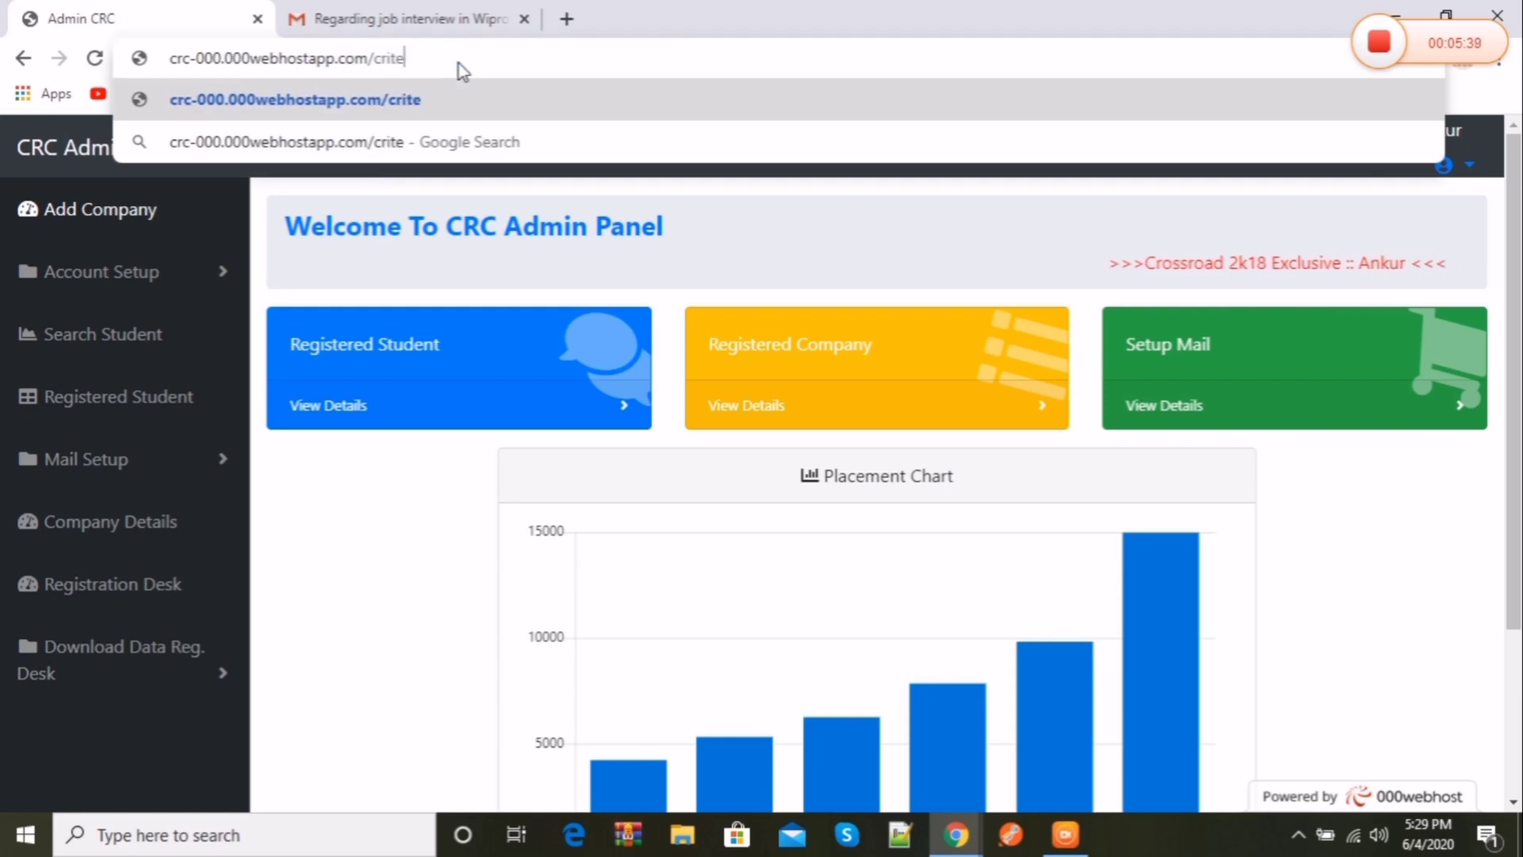
text(ria.html)
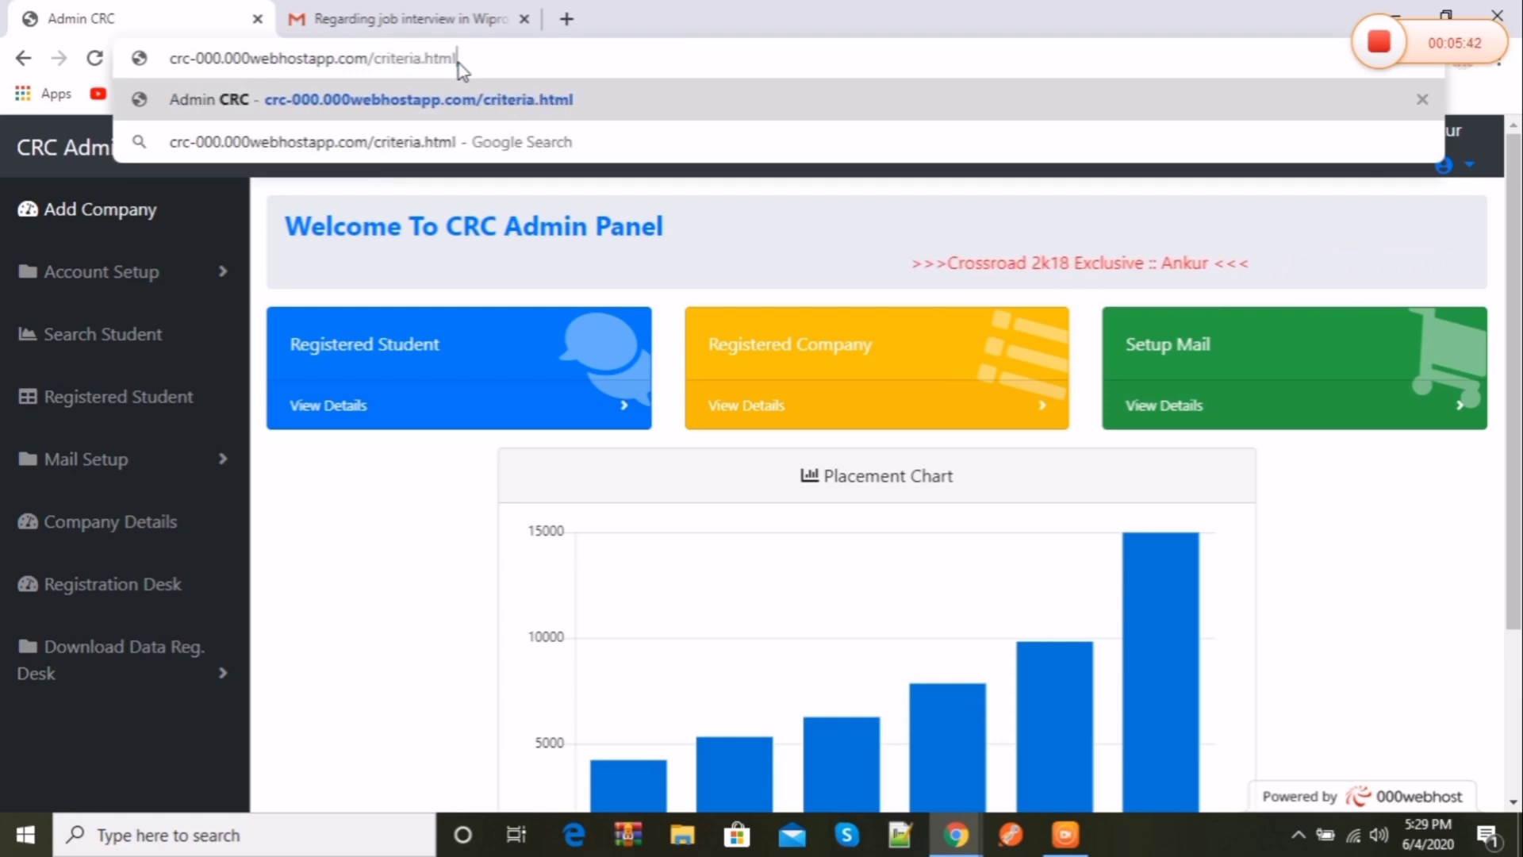
key(Return)
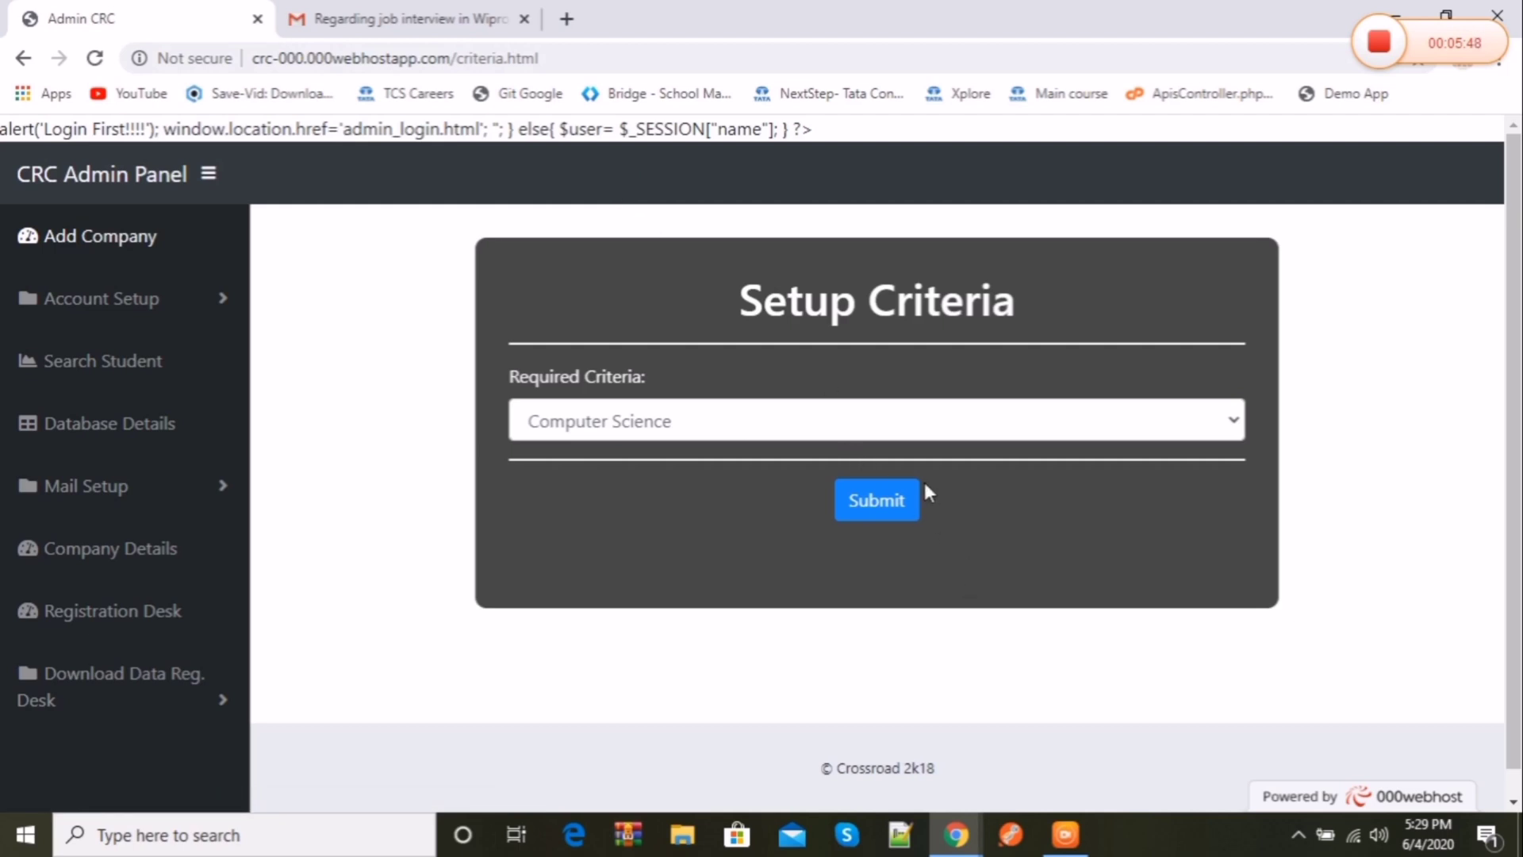
click(989, 414)
click(966, 456)
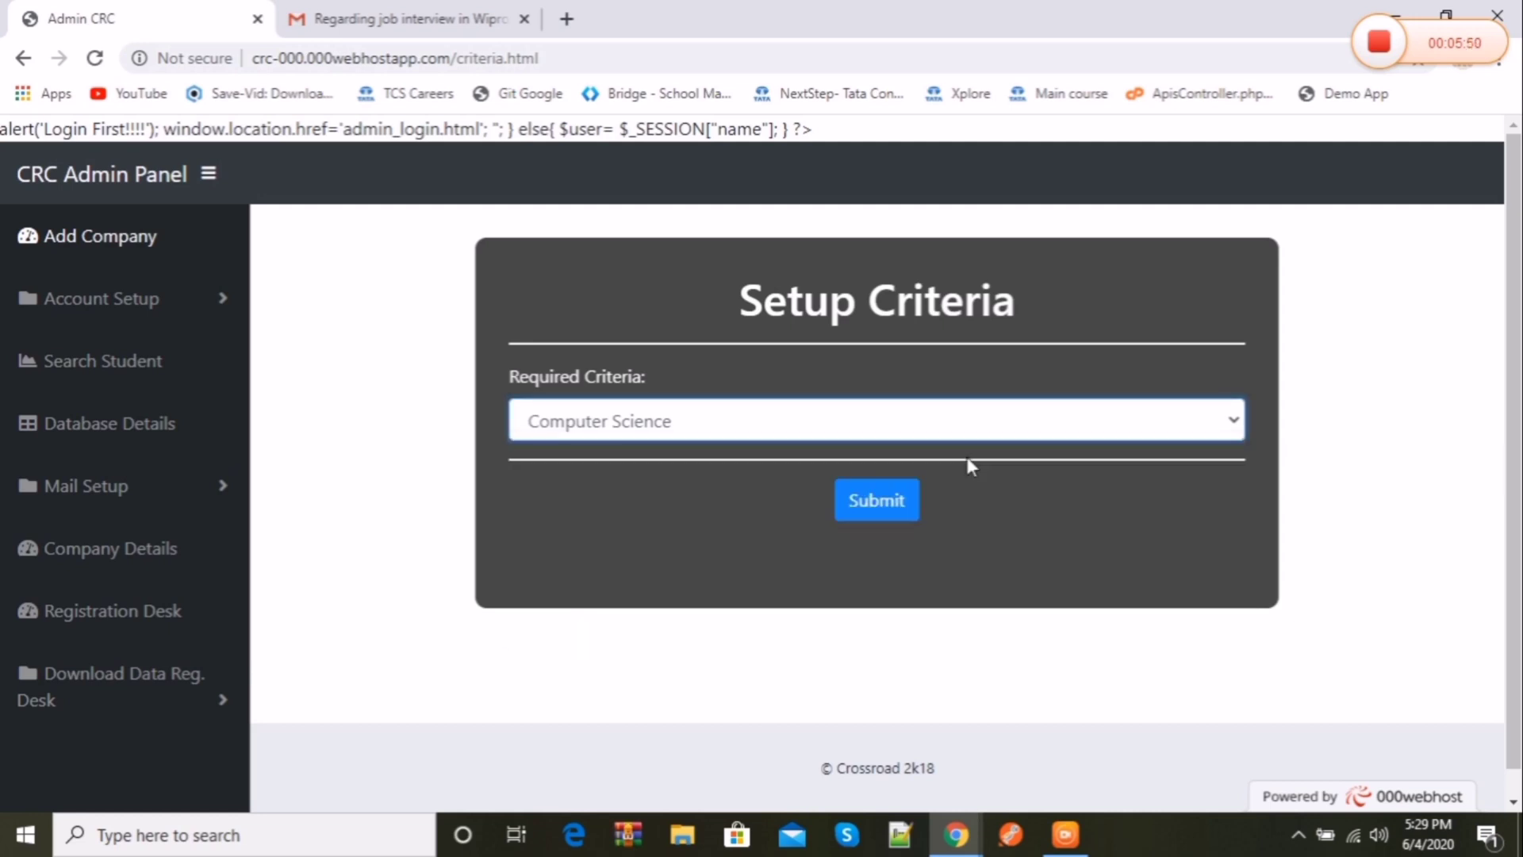
click(850, 510)
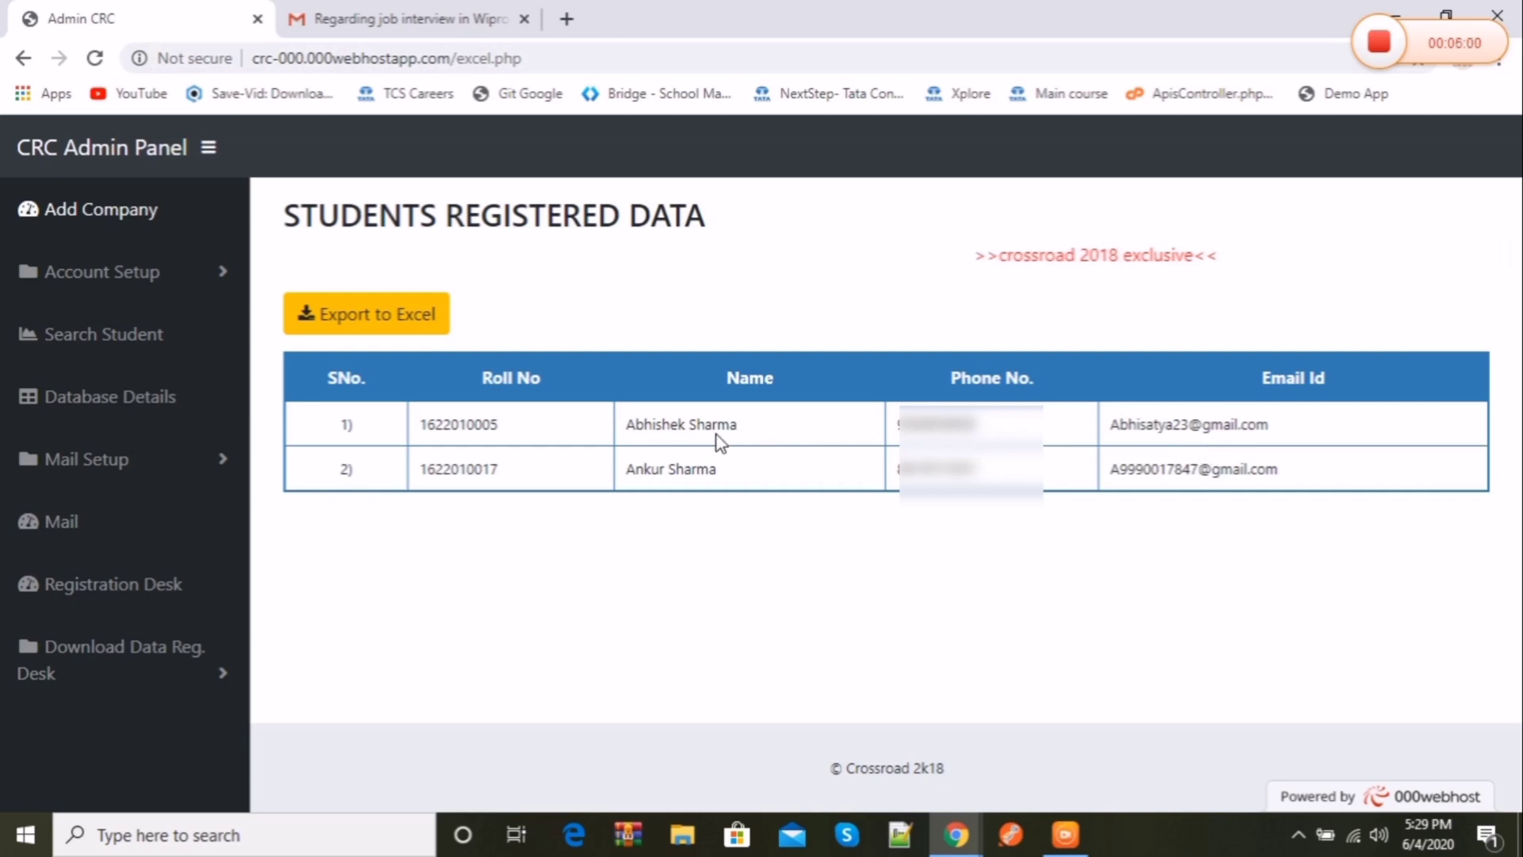
Step: Highlight the two registered students' names in the table
drag(741, 433, 598, 420)
triple_click(778, 477)
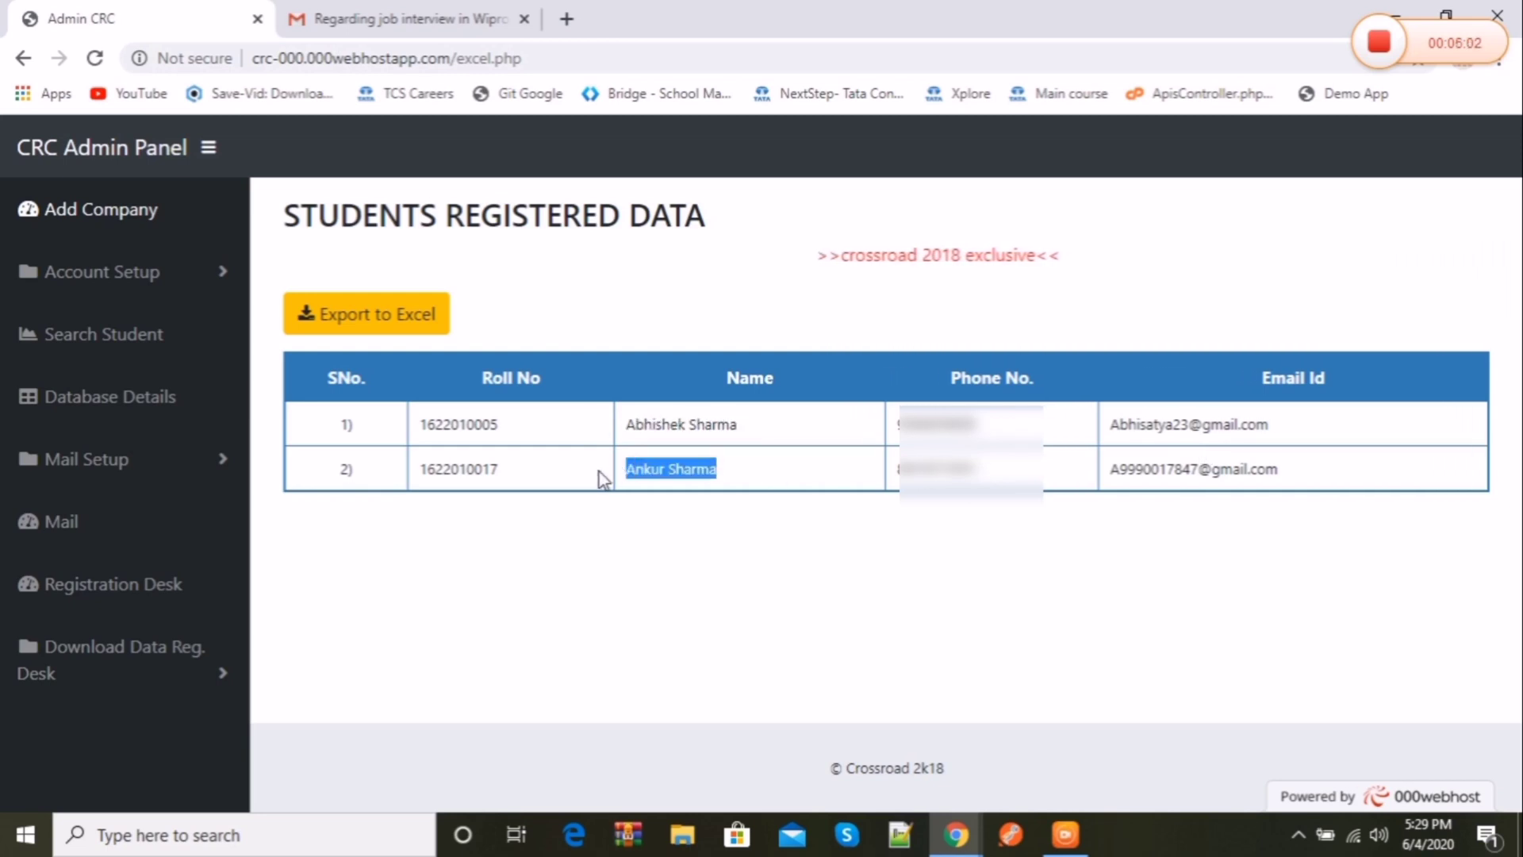
click(905, 602)
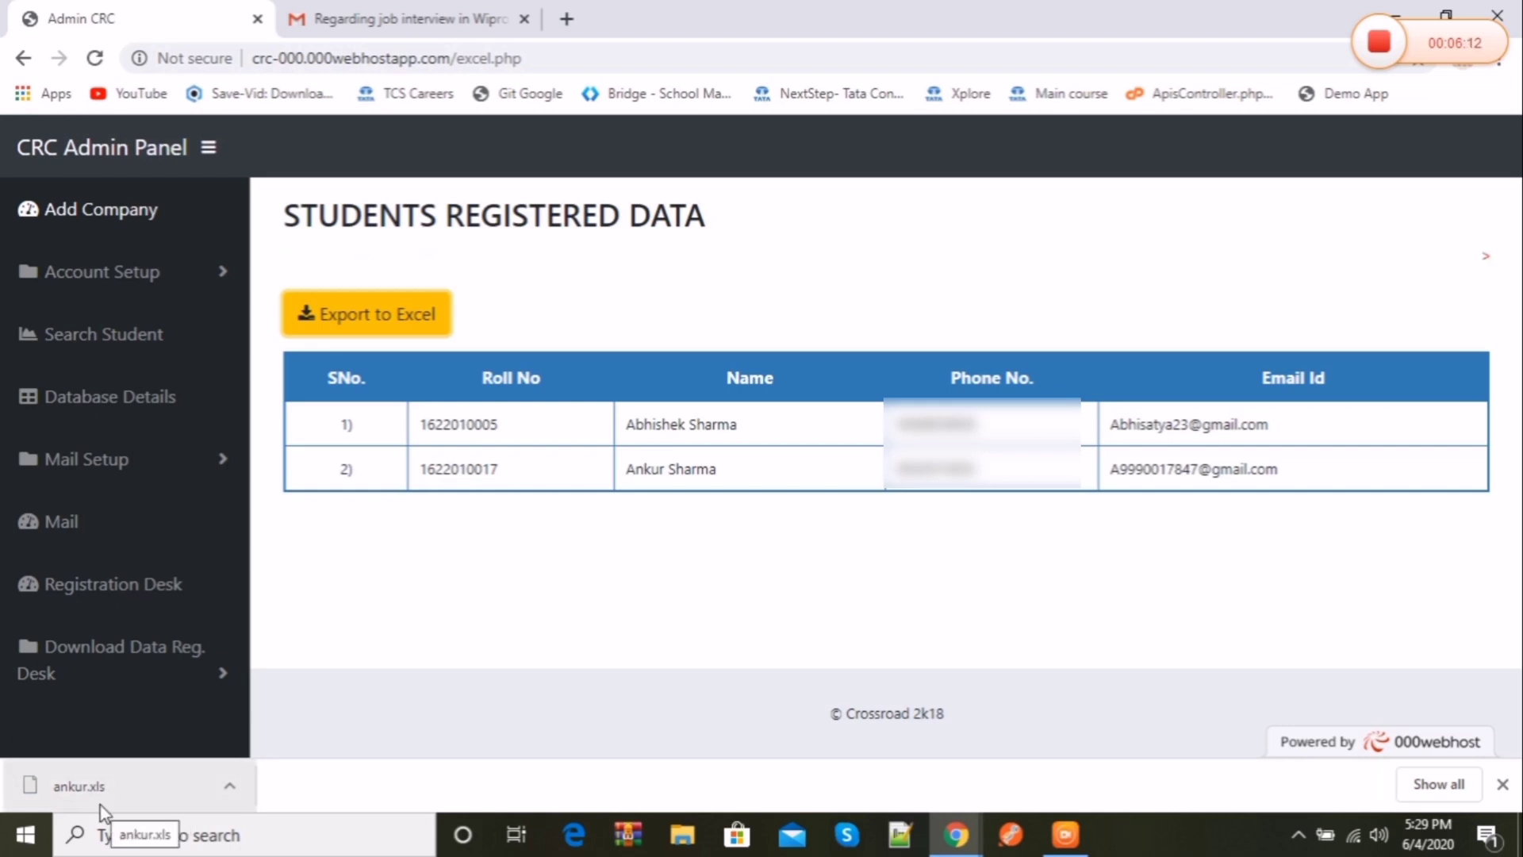
Step: Dismiss the finished Excel download notice, then expand and collapse the Mail Setup menu
click(1503, 785)
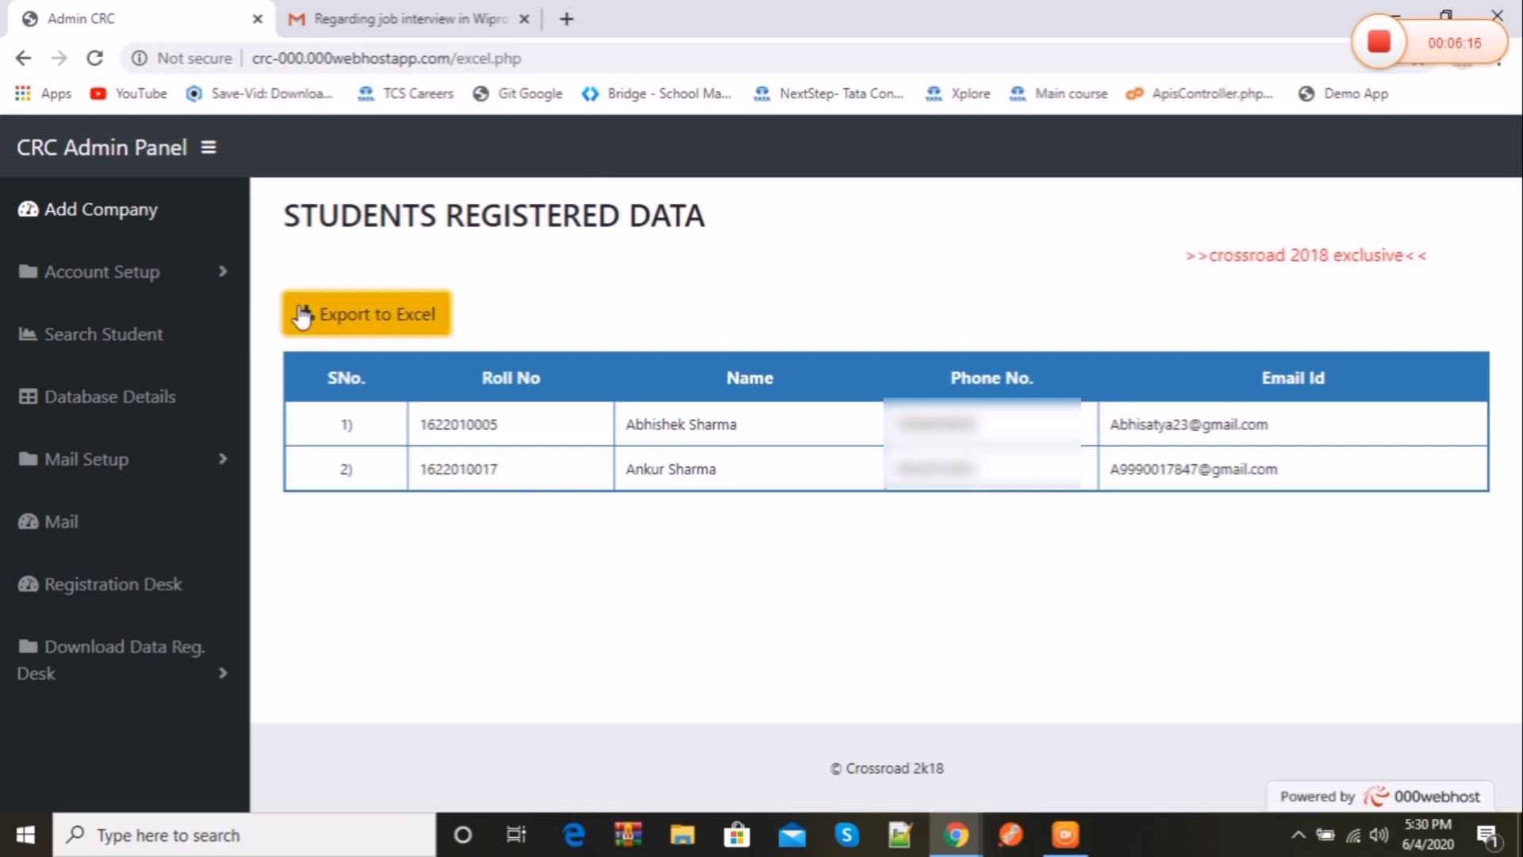
click(209, 468)
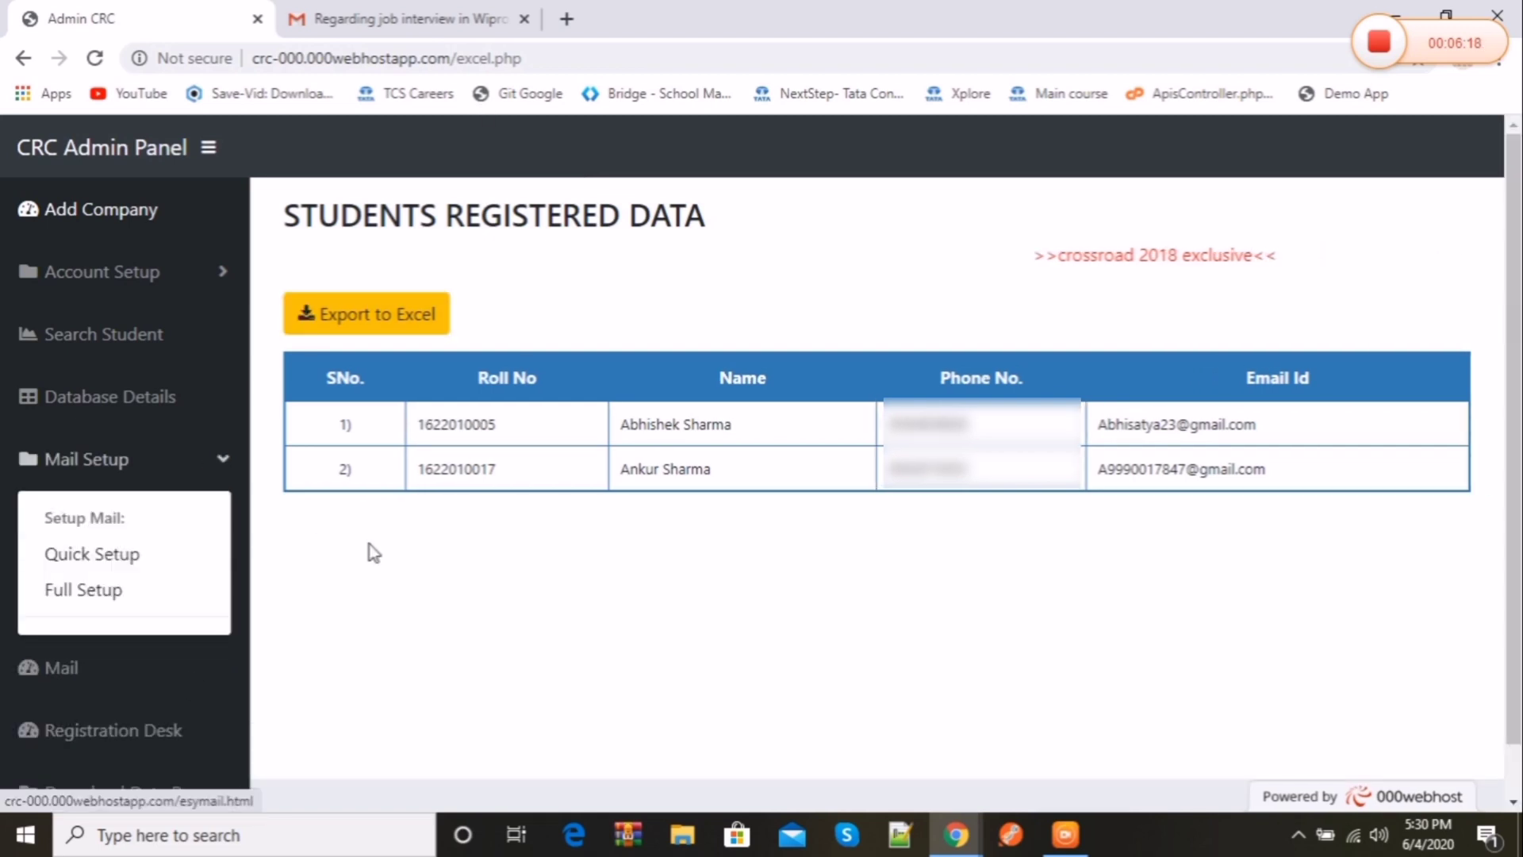
click(209, 480)
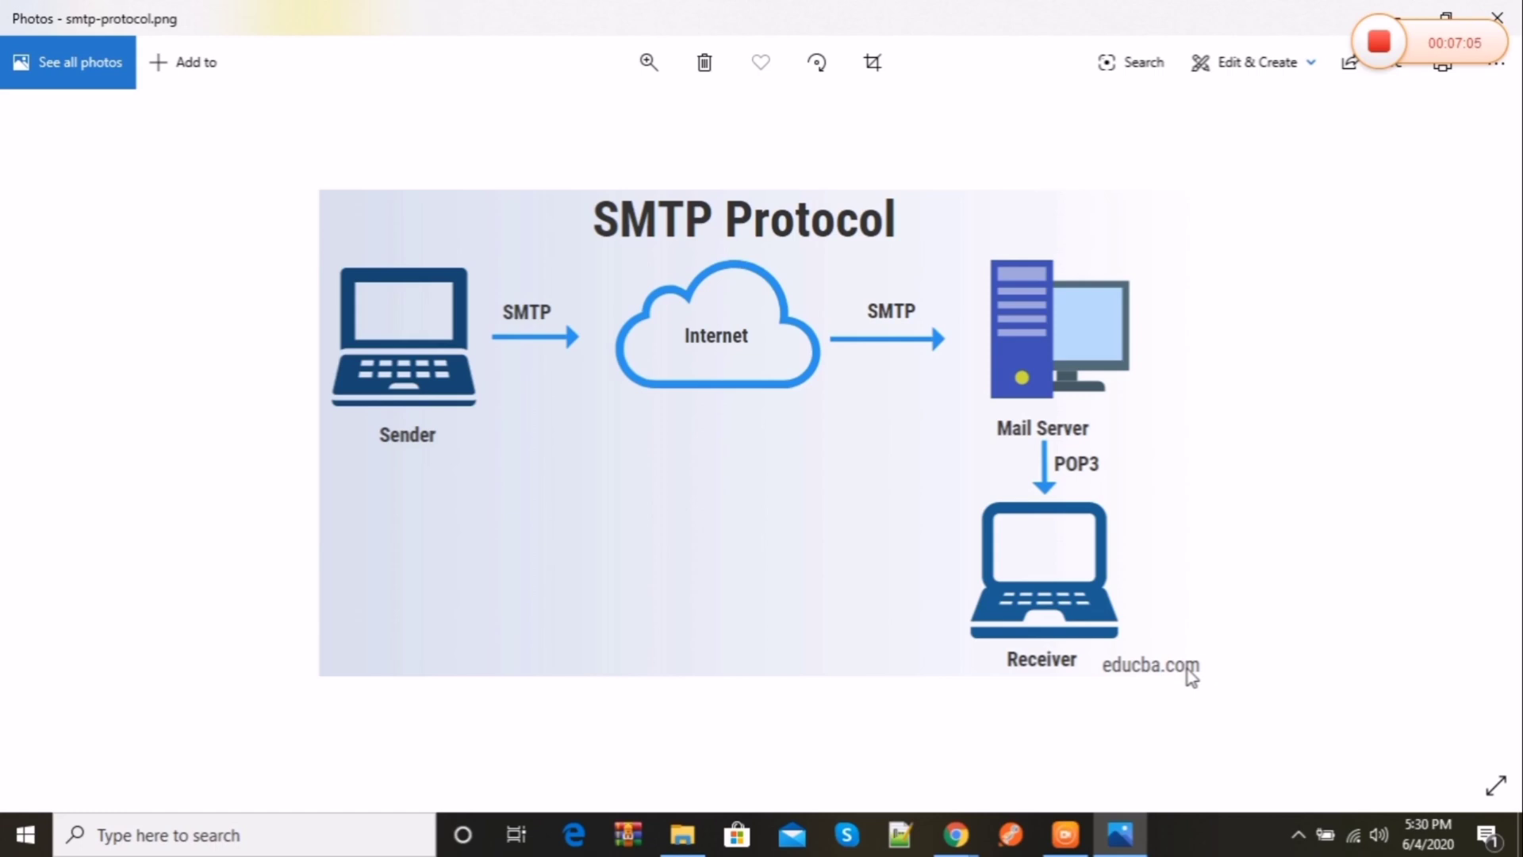
Step: Close the SMTP diagram viewer and return to Chrome's downloads preview
click(1497, 18)
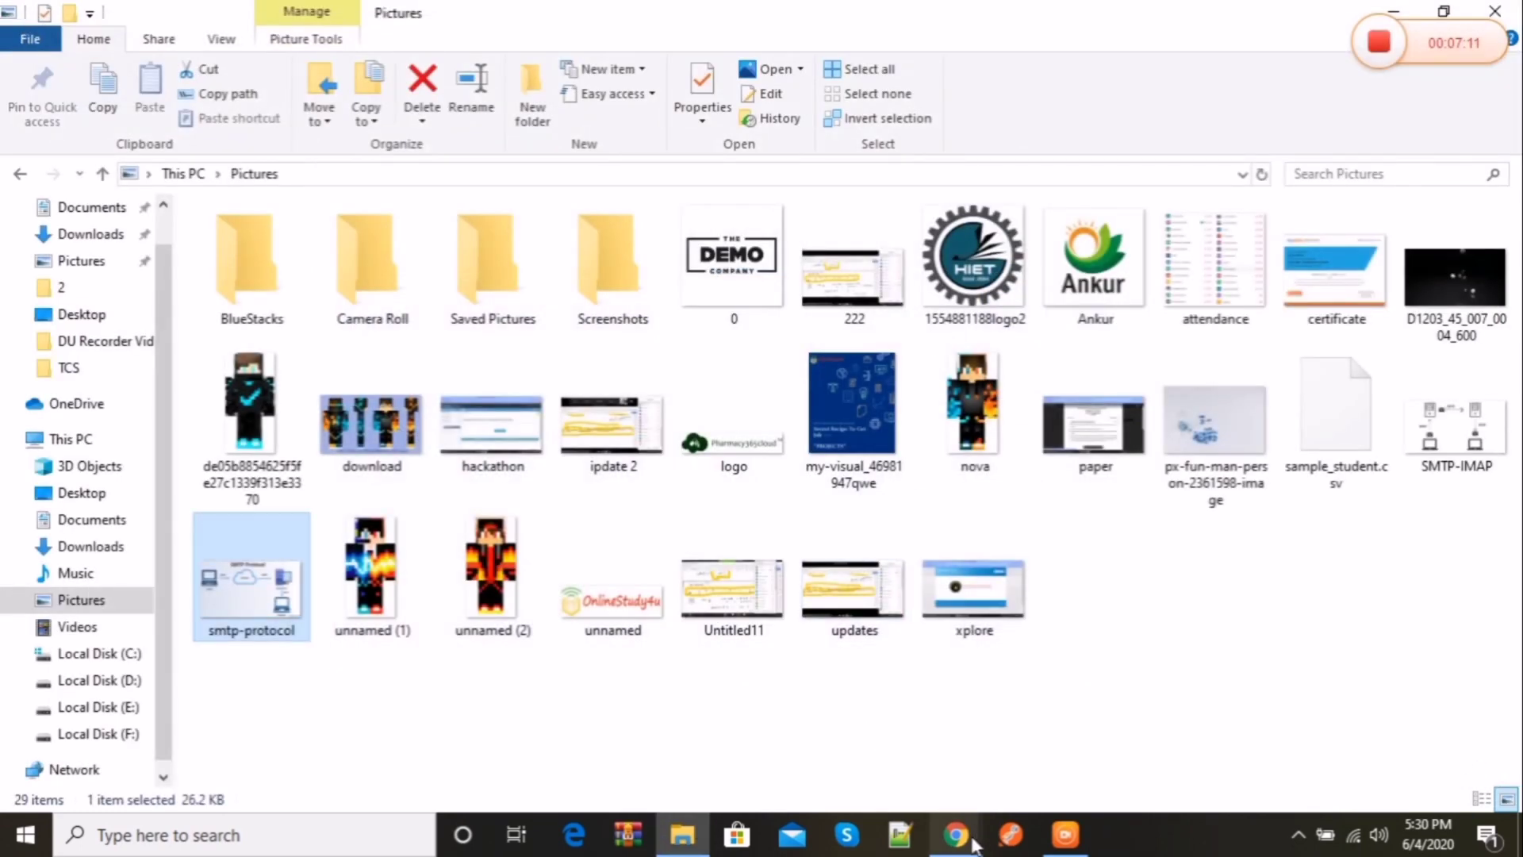
mouse_move(976, 842)
click(1021, 670)
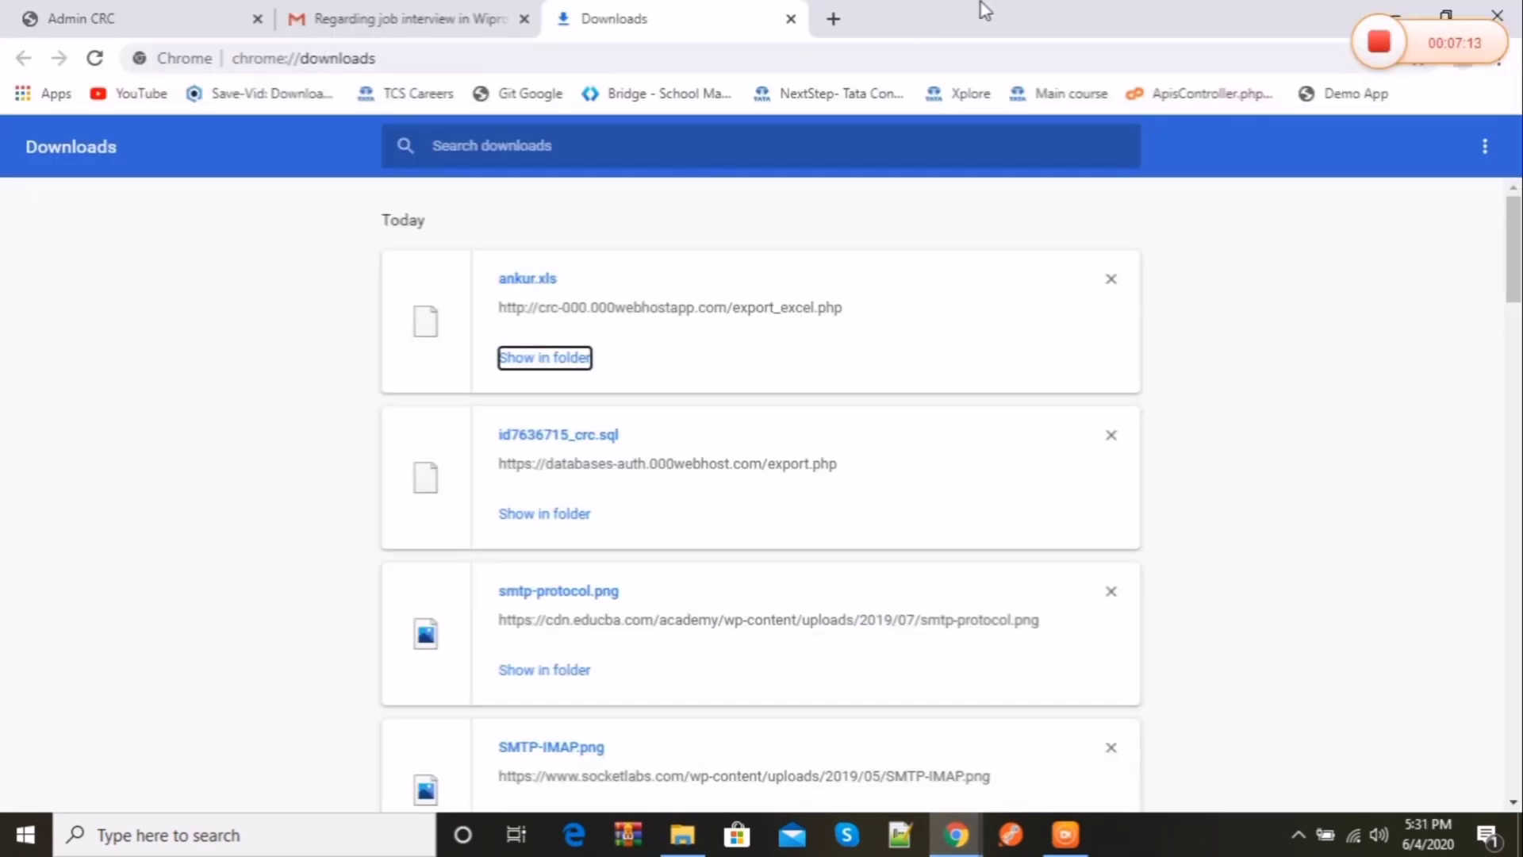
Step: Search Google for 'mailjet smtp' in a new tab
click(845, 14)
text(mailhj)
key(BackSpace)
key(BackSpace)
text(je)
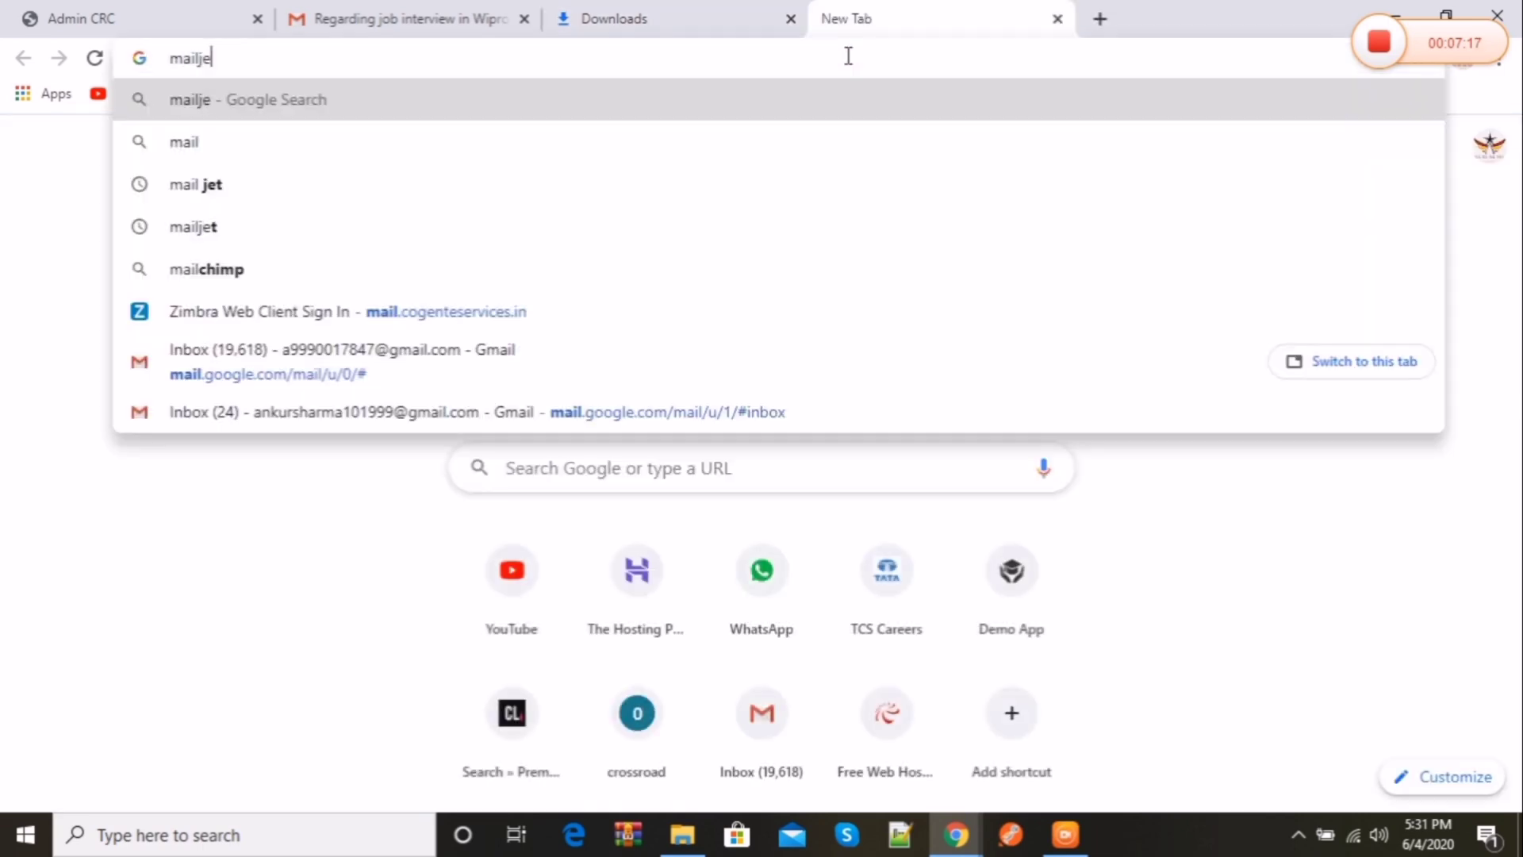
text(t smtp)
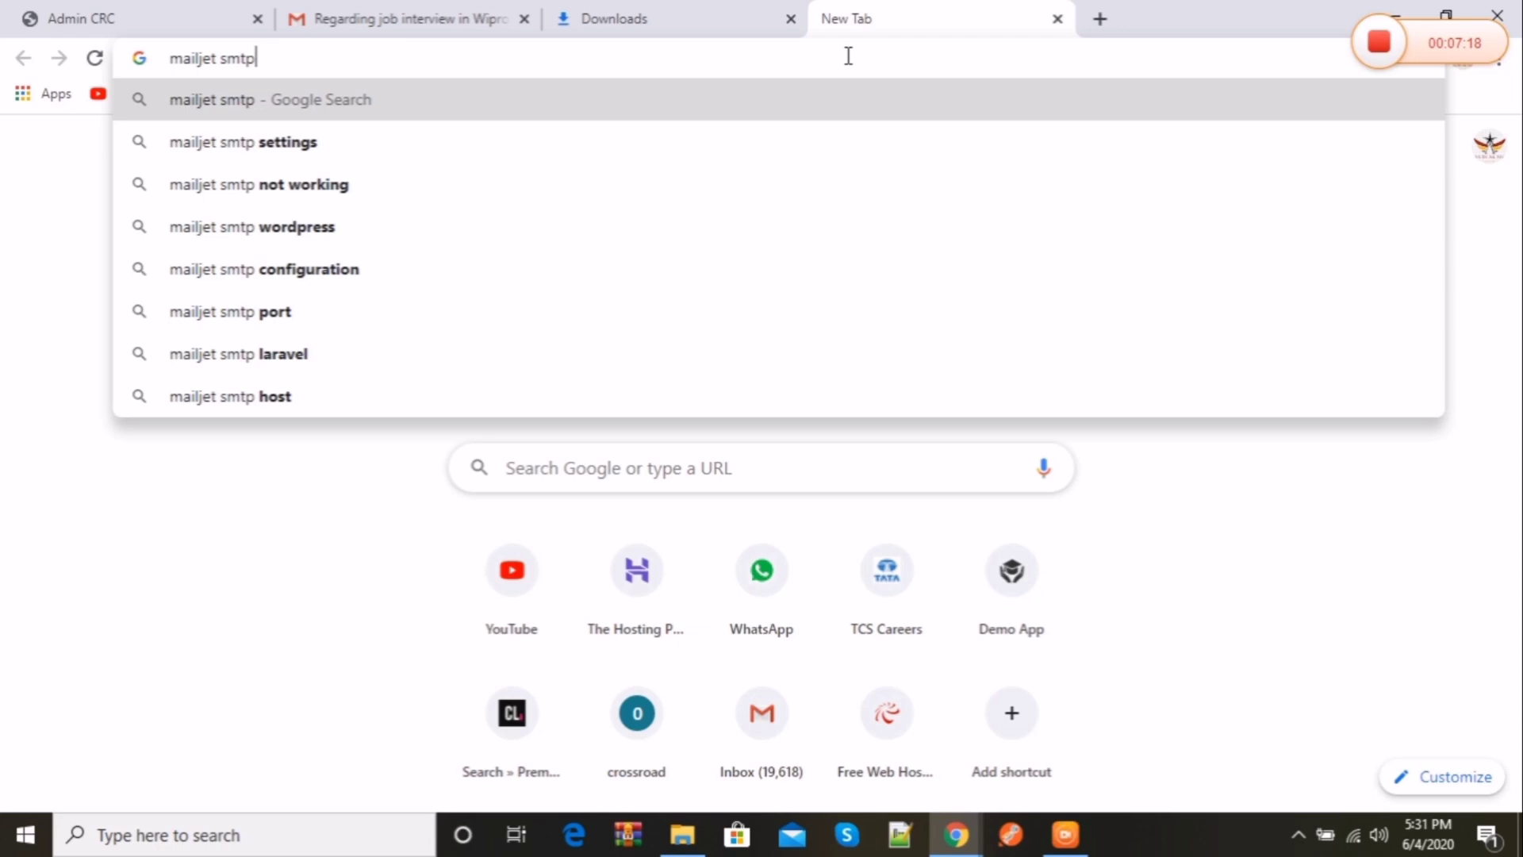
key(Return)
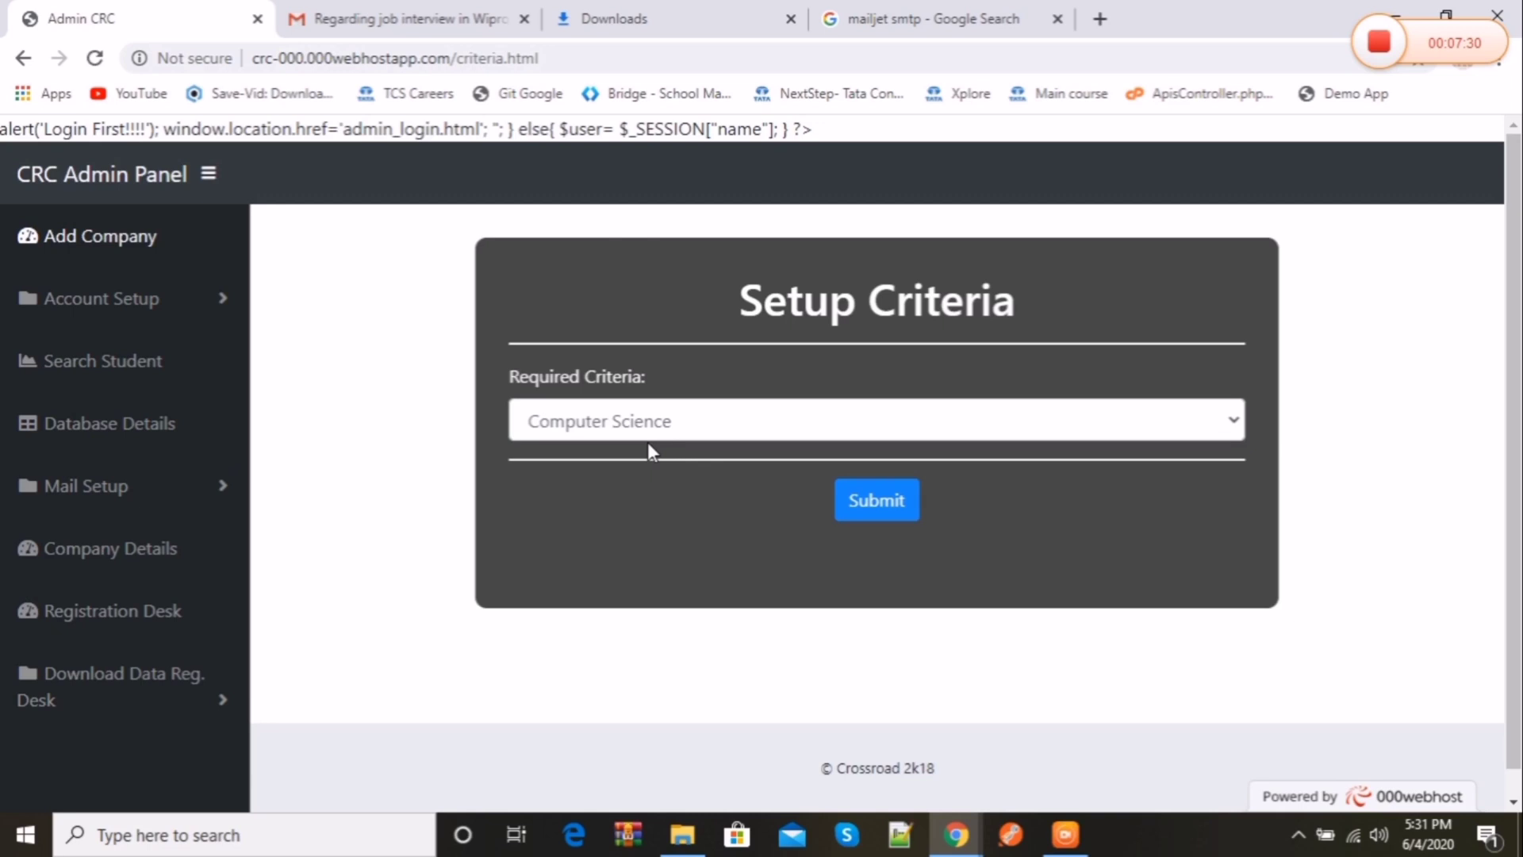
Step: Submit Information Technology as the required criteria, then open Mail Setup's Quick Setup form
click(645, 437)
click(624, 480)
click(877, 500)
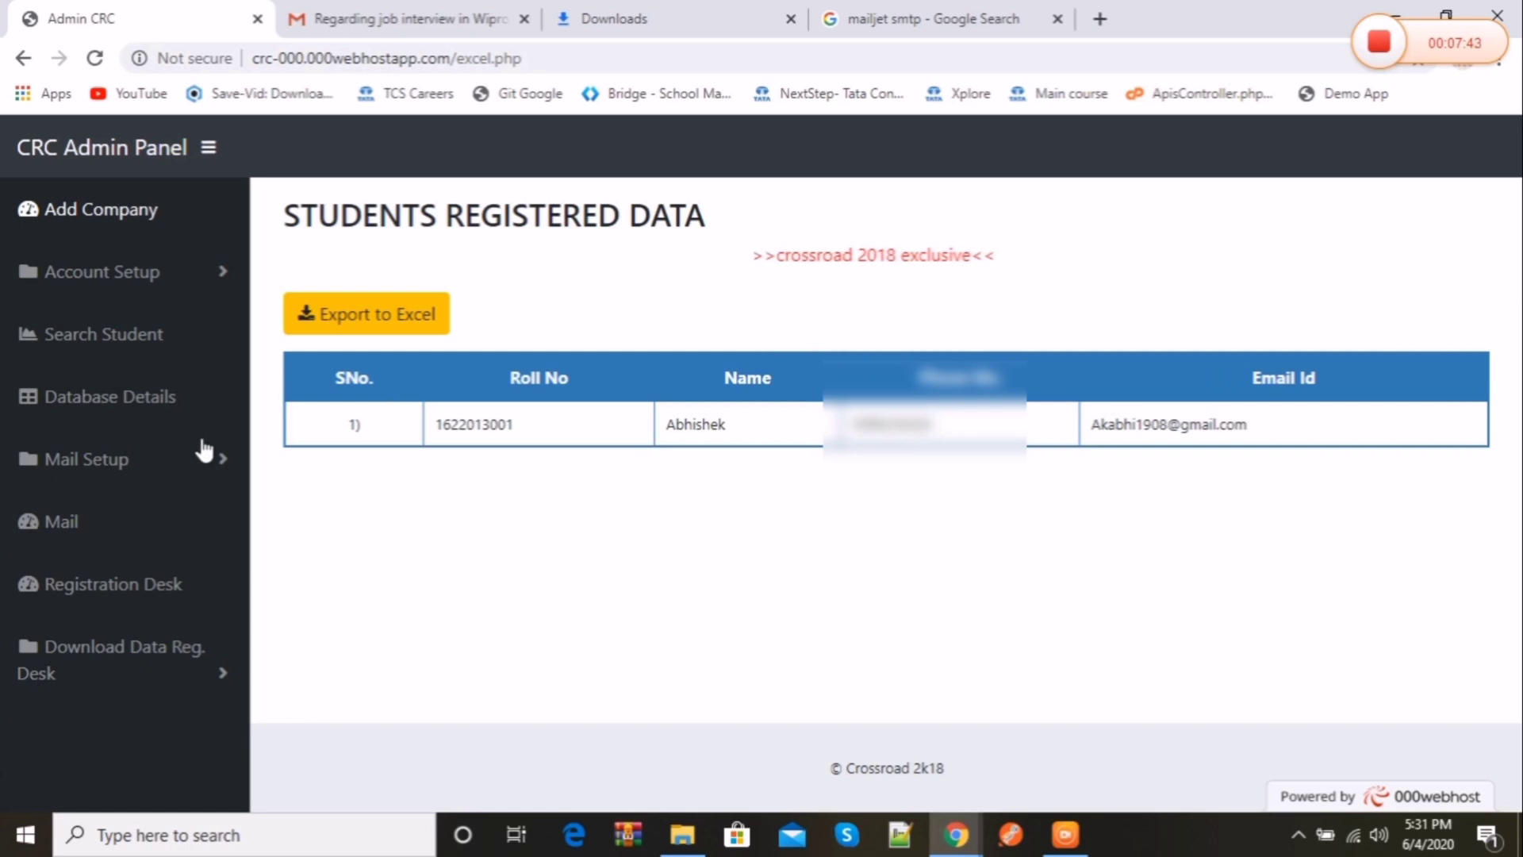
click(205, 468)
click(120, 557)
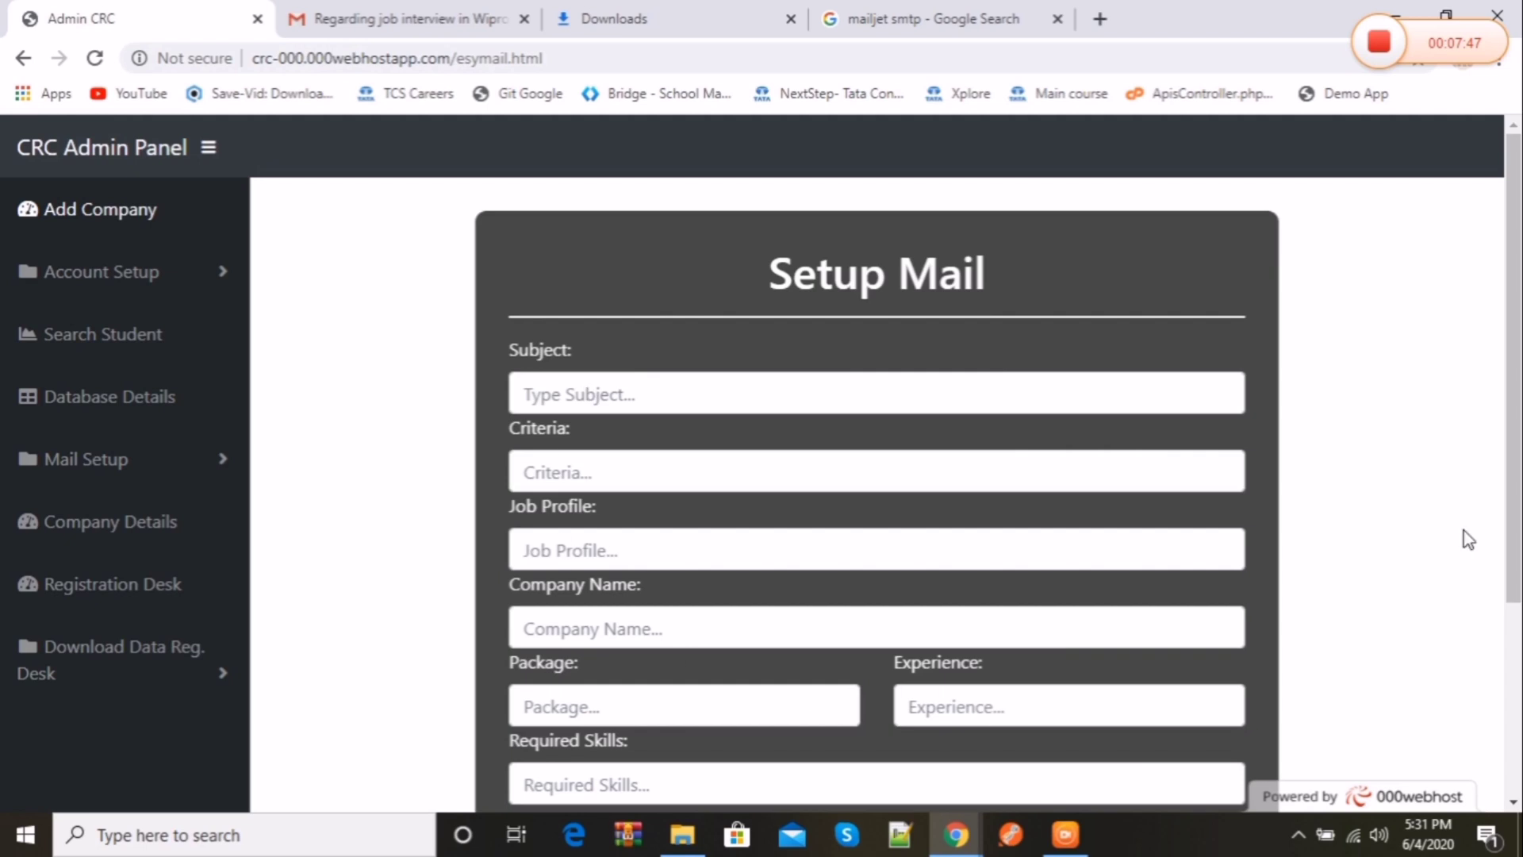
Step: Walk through the Setup Mail fields: Subject, Criteria, Job Profile, Package, Required Skills, Experience
drag(1513, 540, 1514, 616)
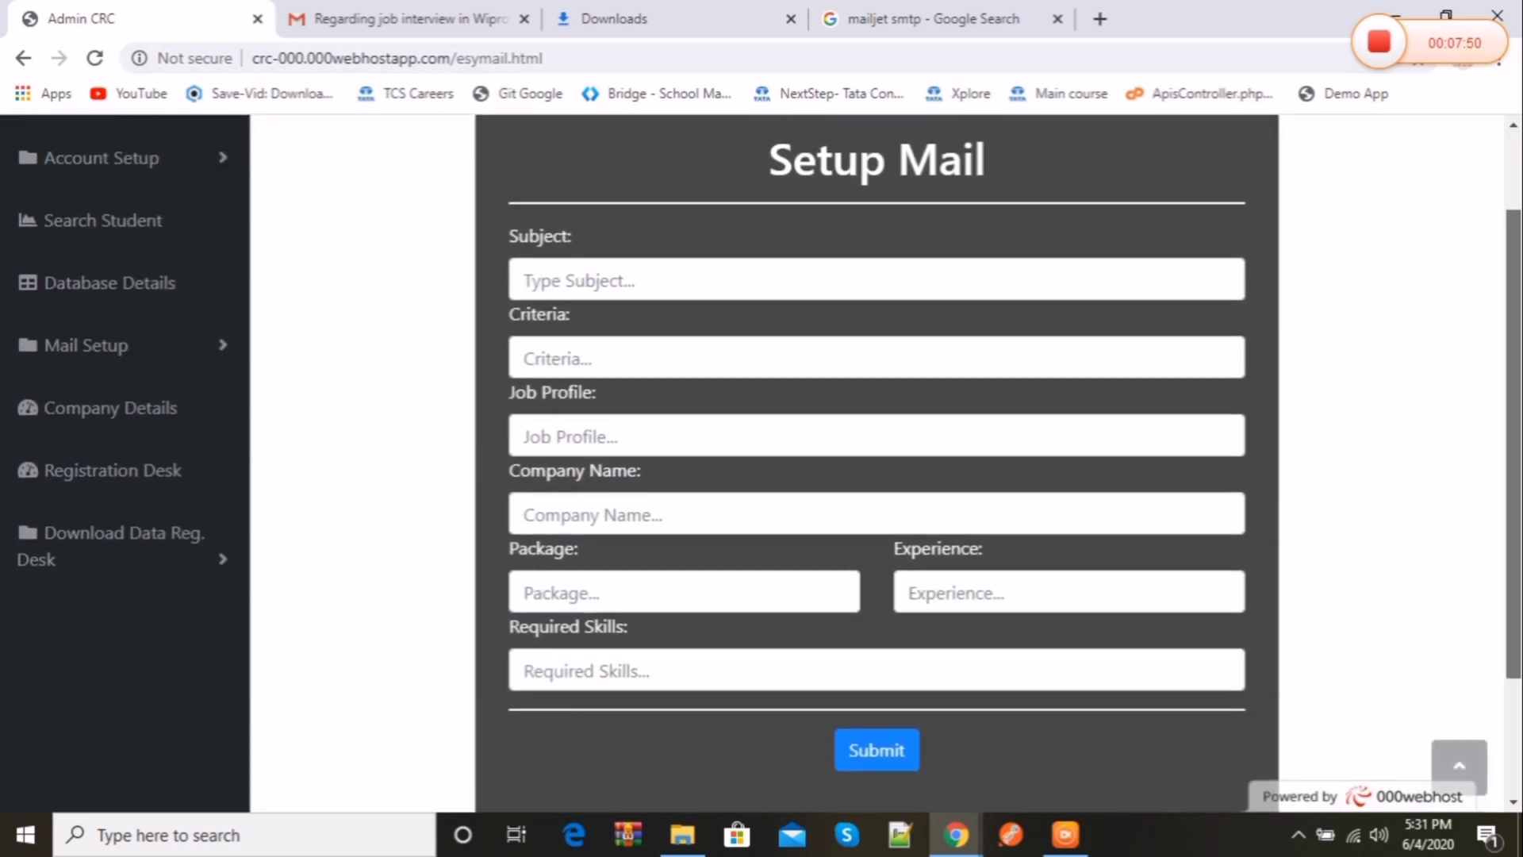
click(692, 287)
click(714, 344)
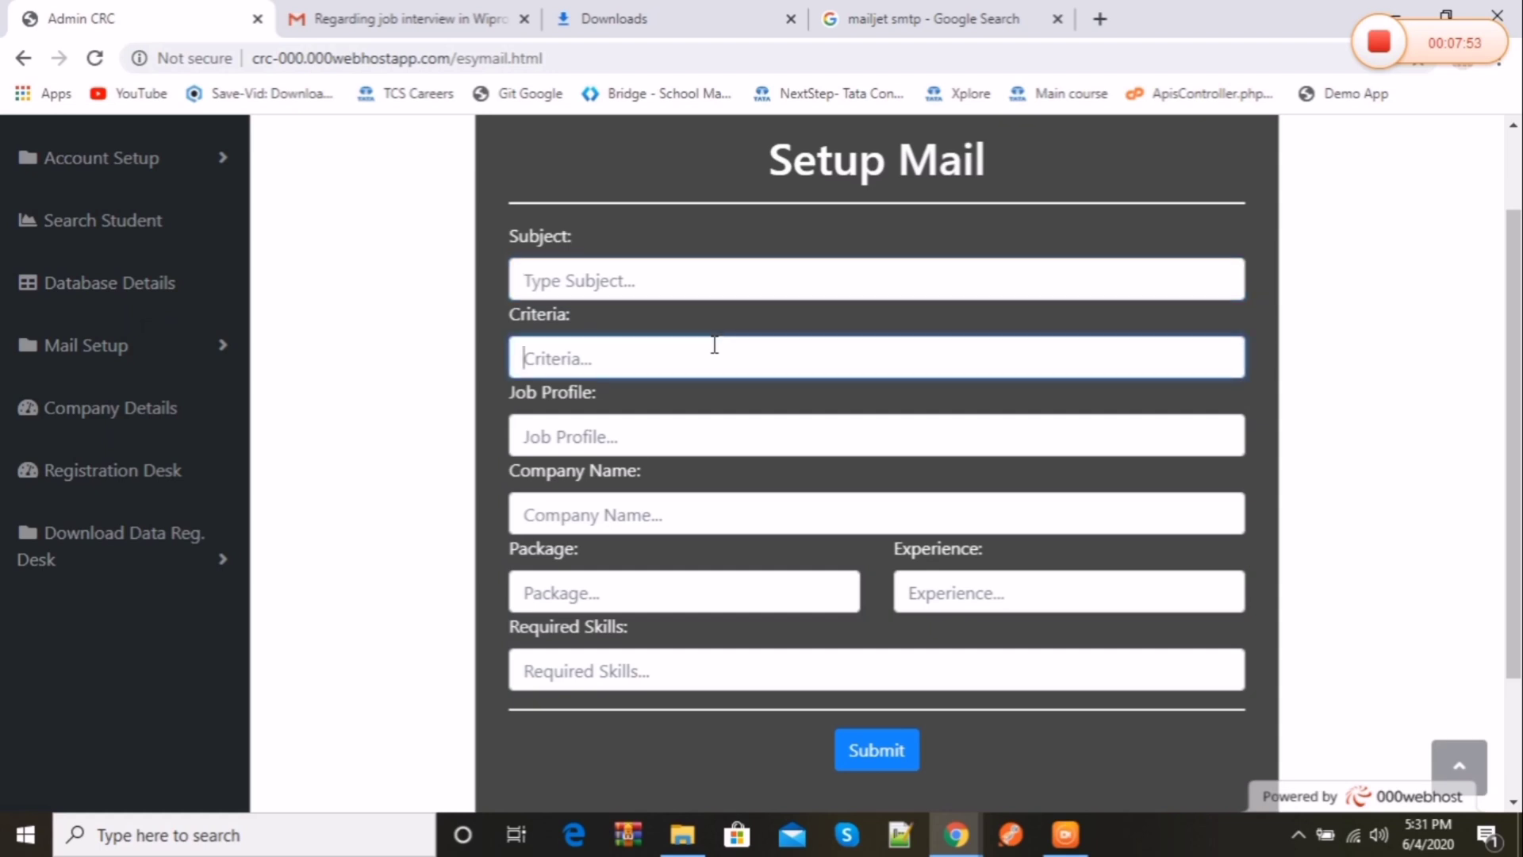
click(726, 440)
double_click(749, 625)
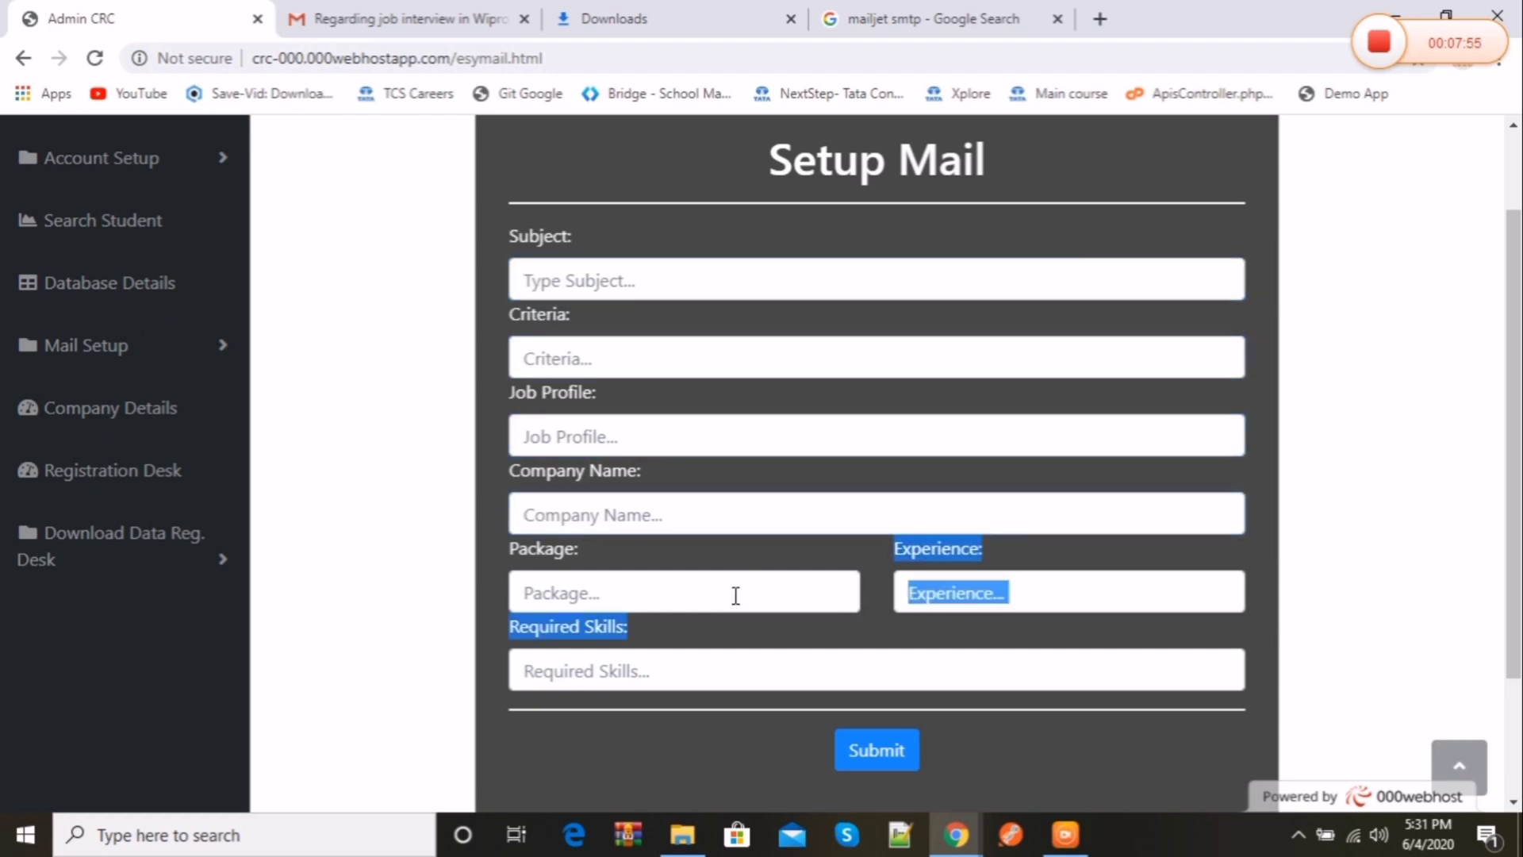
click(735, 594)
click(752, 666)
click(1064, 578)
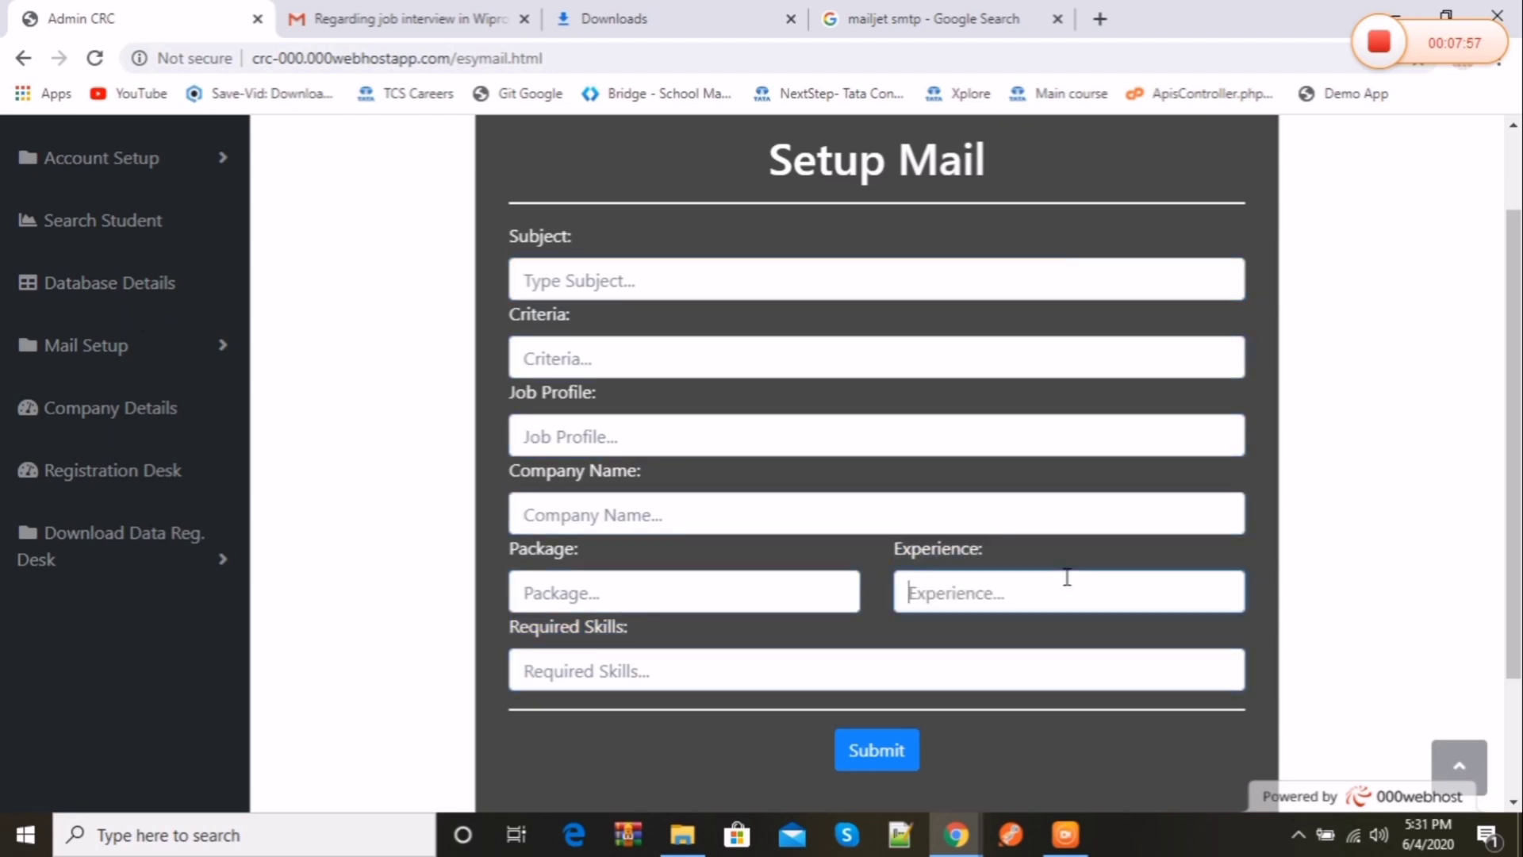
scroll(1064, 578, up, 2)
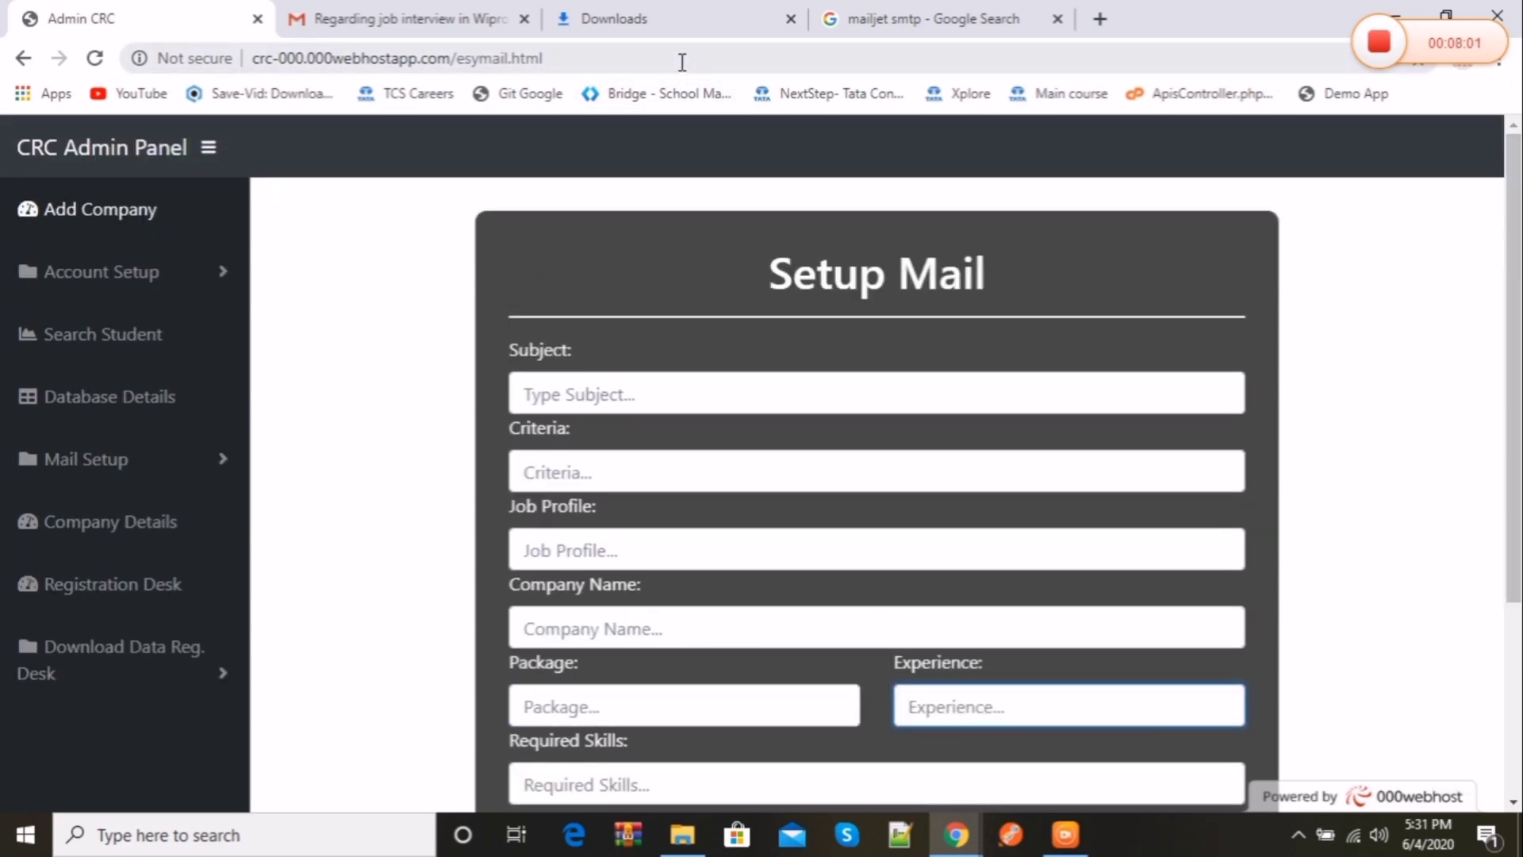
Step: Remove esymail.html from the web address to load the Corporate Resource Center home page
drag(682, 61, 457, 52)
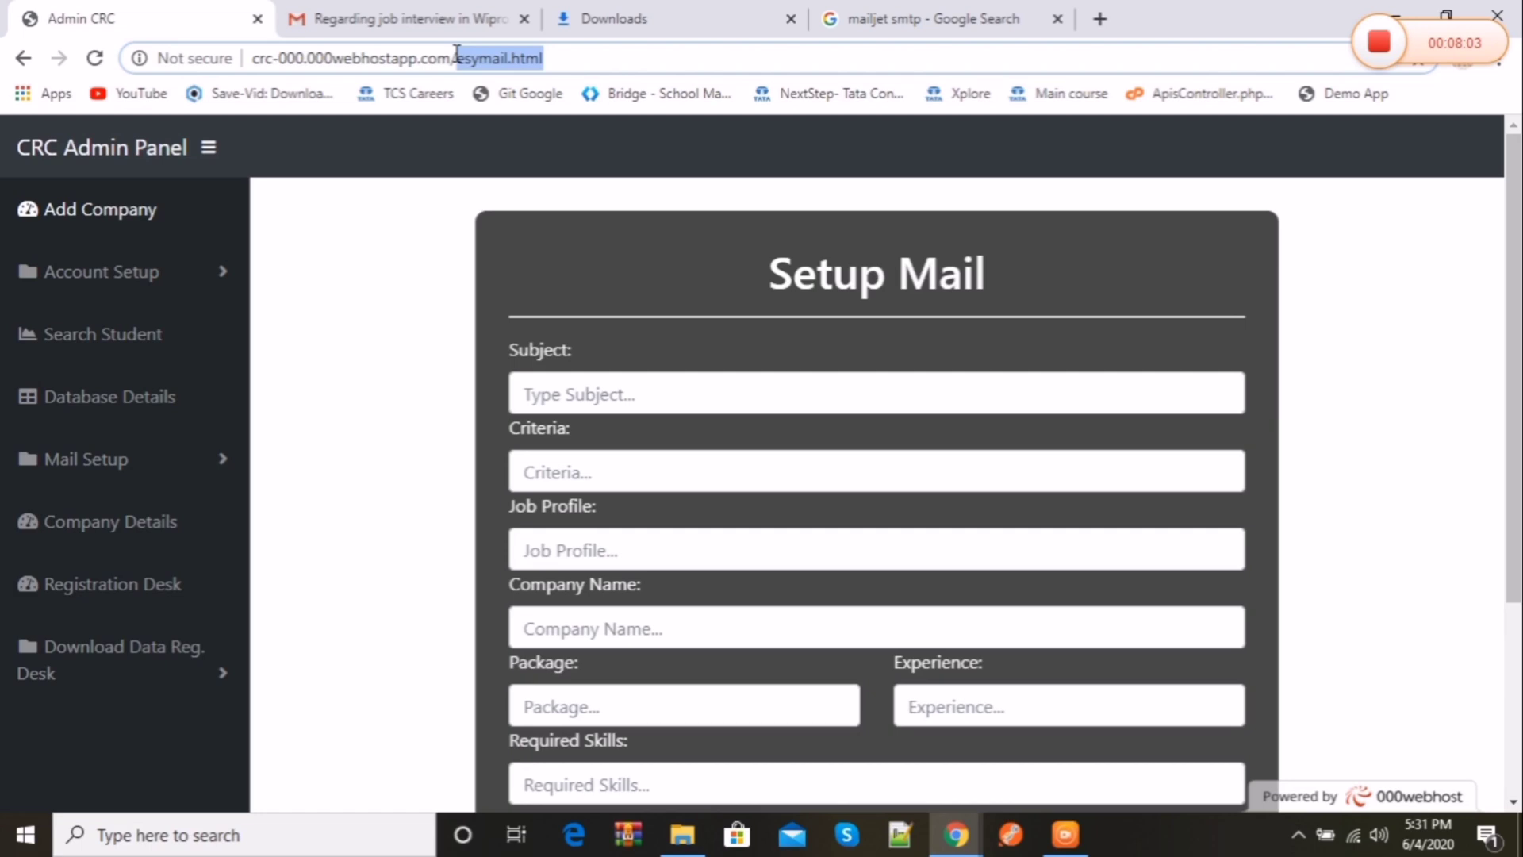
key(BackSpace)
key(Return)
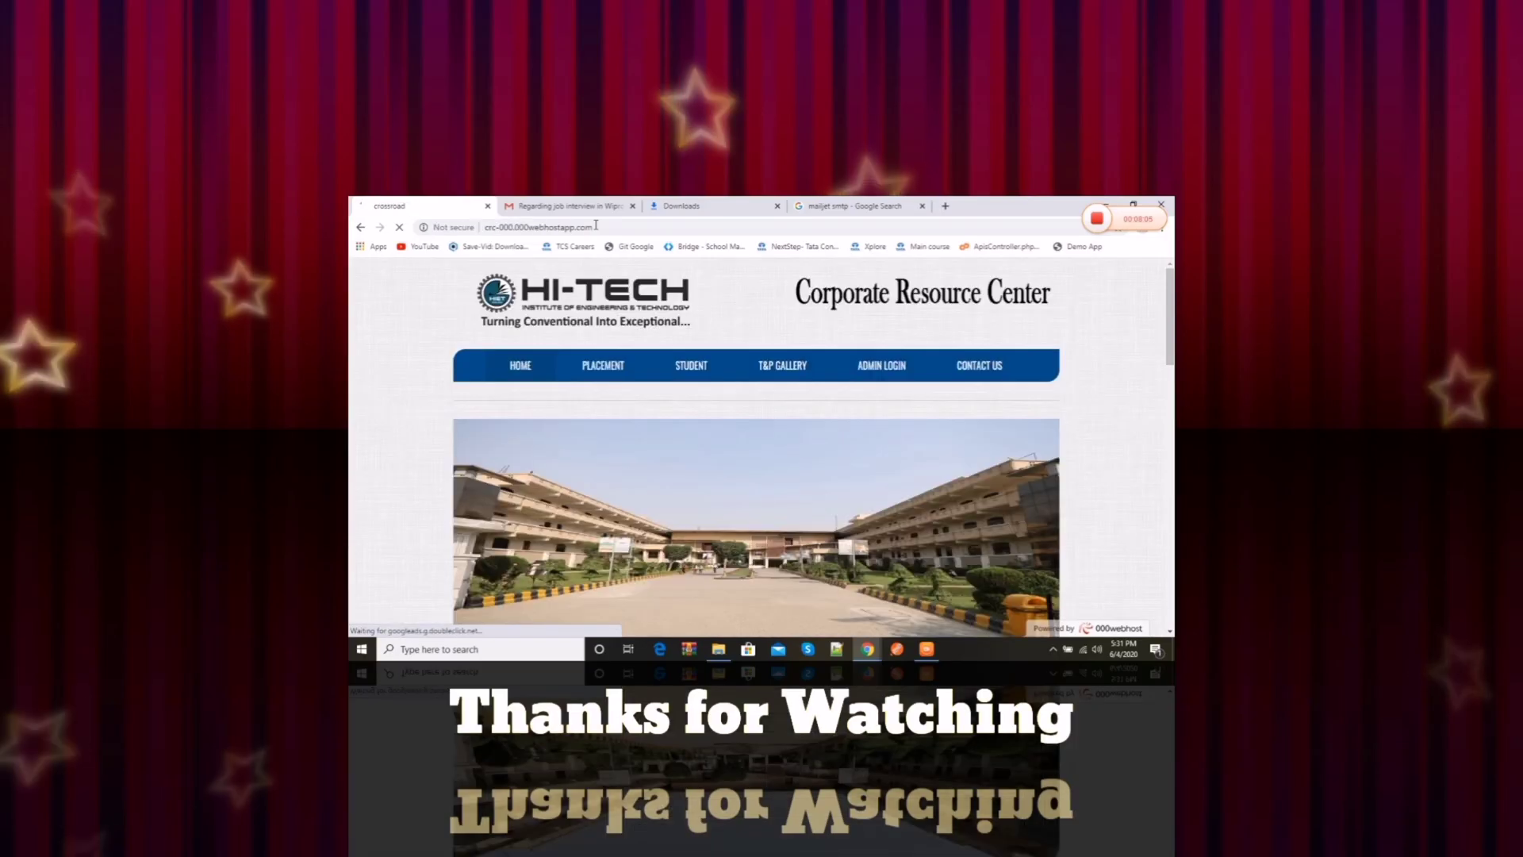